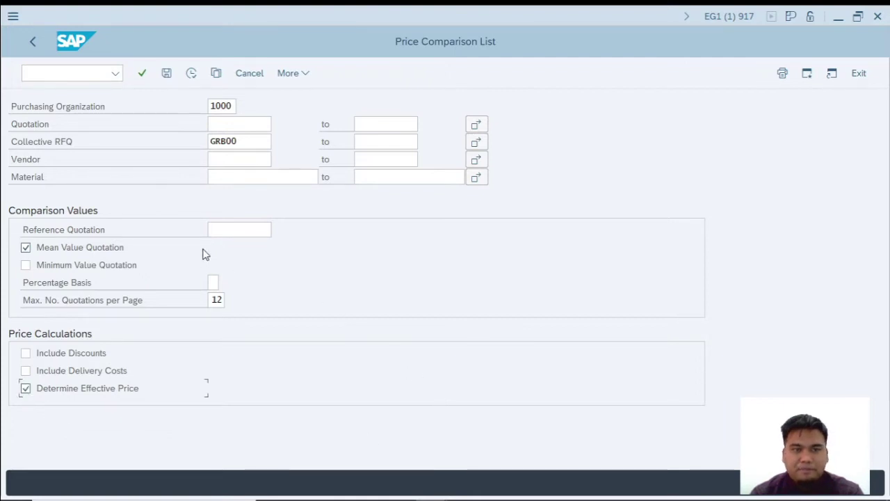
Run the price comparison for collective RFQ GRB00 and check it against the price comparison exercise in the SCM500 PDF
click(192, 74)
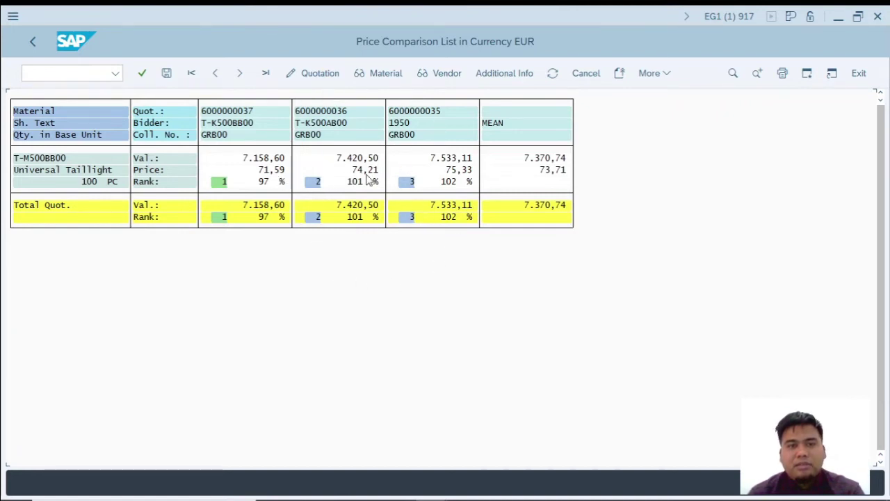
key(alt+Tab)
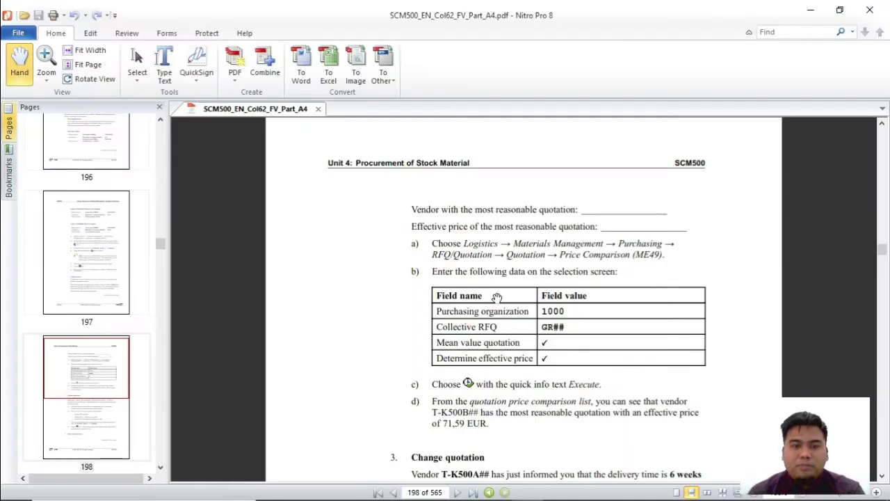
scroll(562, 321, down, 1)
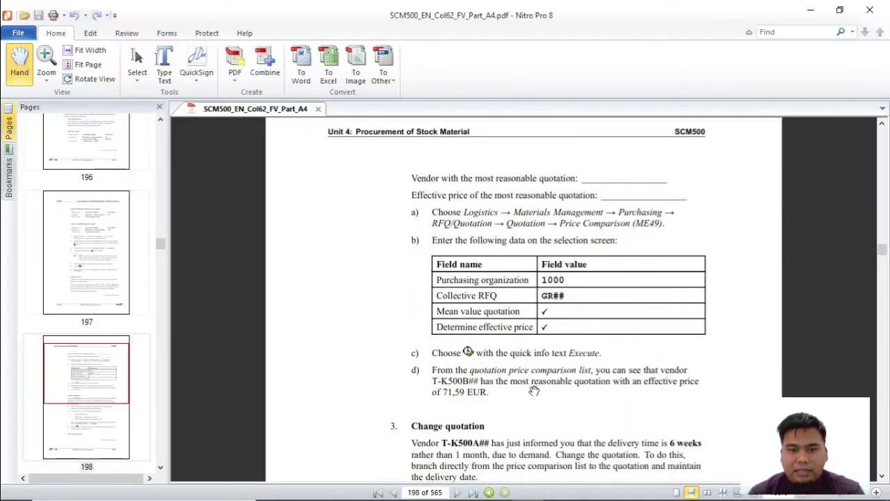
scroll(534, 390, down, 1)
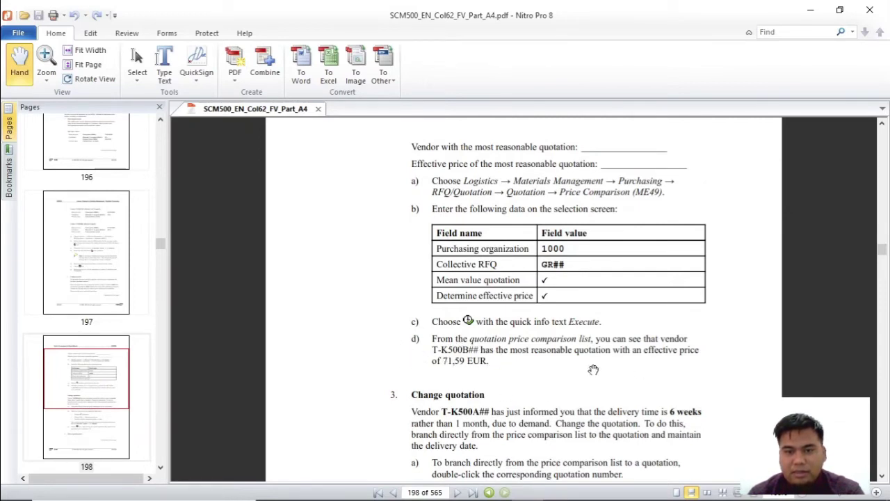
key(alt+Tab)
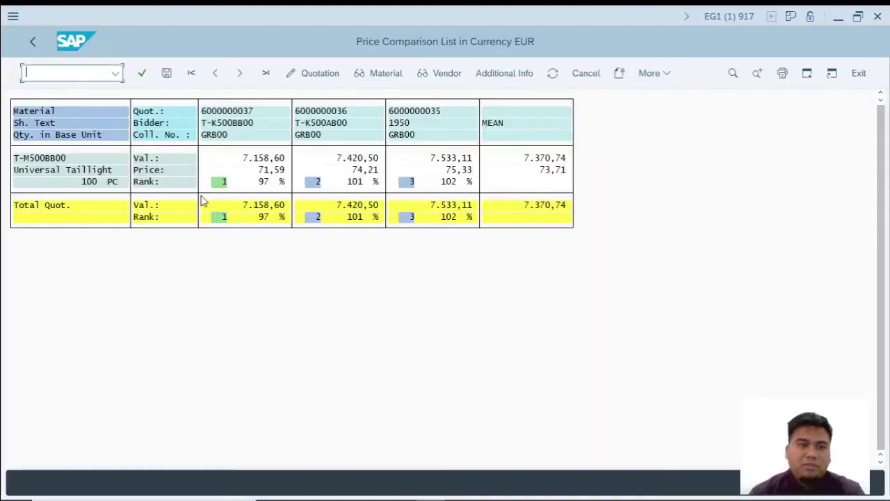
key(alt+Tab)
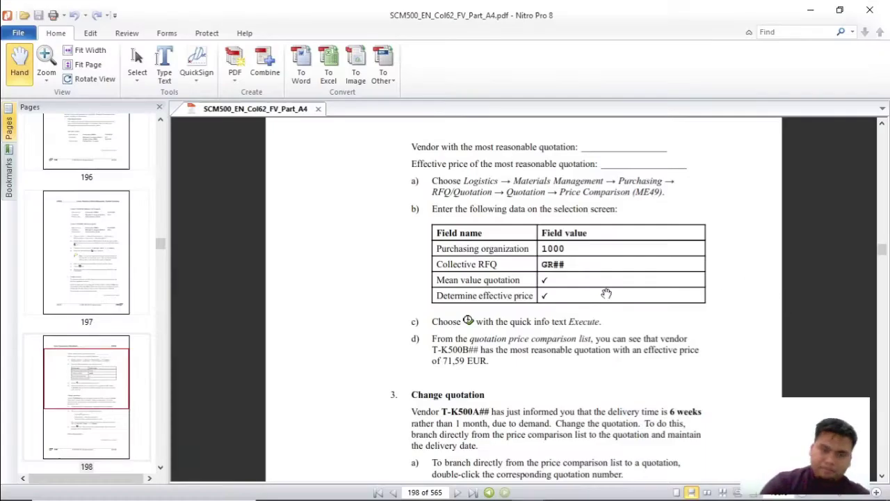
In the RFQ.xlsx workbook, copy the three vendor rows with their notes from row 38 to C44, below COMPARE PRICE (ME49)
key(alt+Tab)
key(alt+Tab)
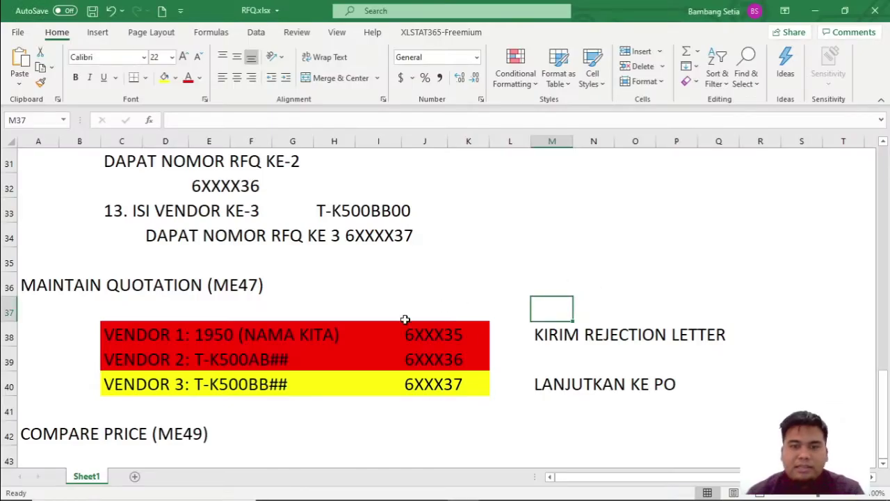
scroll(405, 318, down, 2)
click(127, 321)
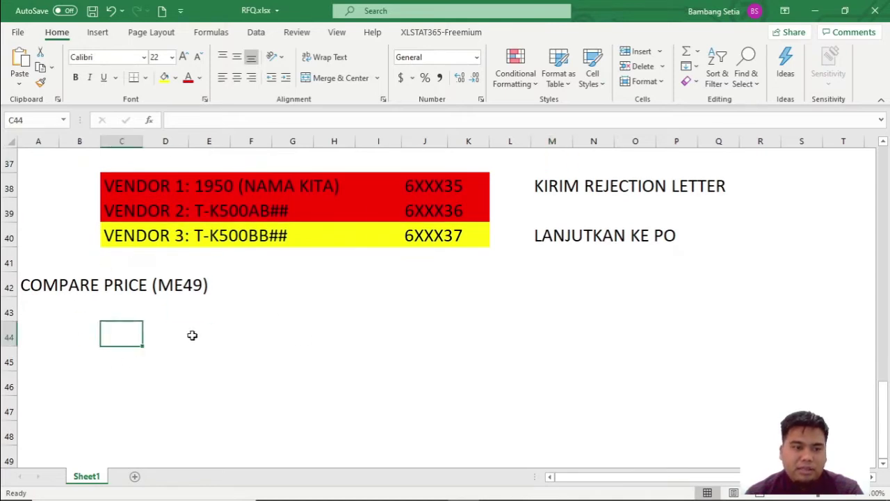
drag(159, 190, 716, 246)
key(ctrl+c)
click(115, 323)
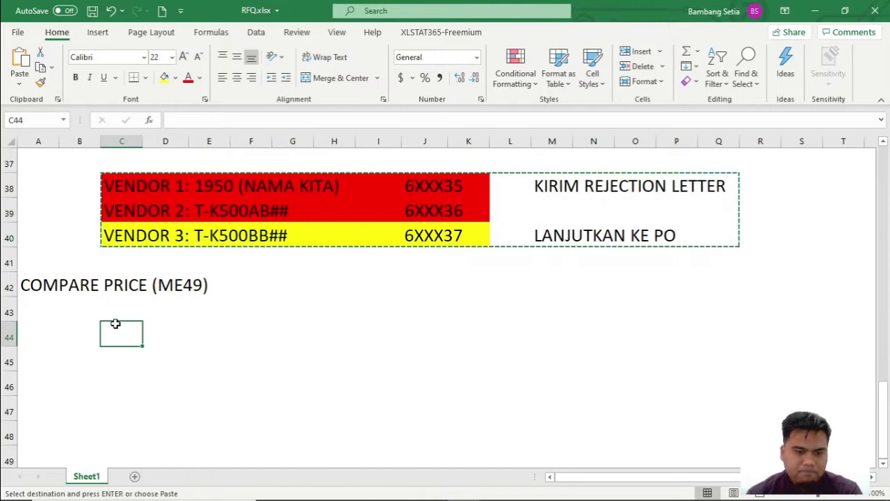
key(ctrl+v)
scroll(193, 355, down, 2)
click(36, 367)
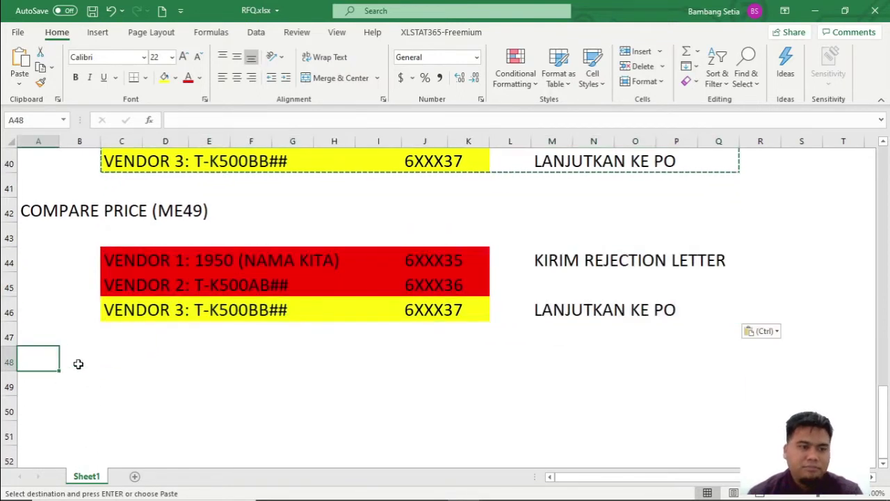
drag(546, 259, 743, 265)
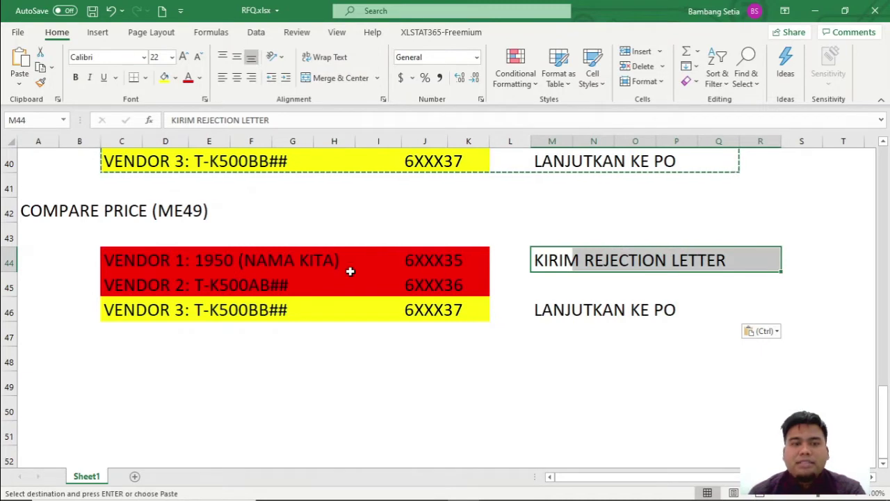
click(169, 262)
click(171, 286)
click(154, 314)
click(147, 284)
click(144, 256)
Switch back to SAP, leave the price comparison list and start the Maintain Quotation transaction (ME47)
key(alt+Tab)
key(alt+Tab)
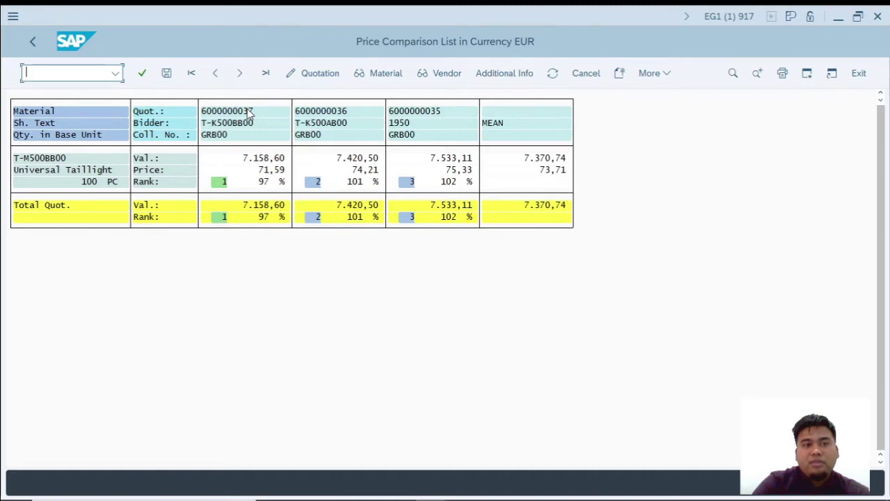
text(n)
key(Return)
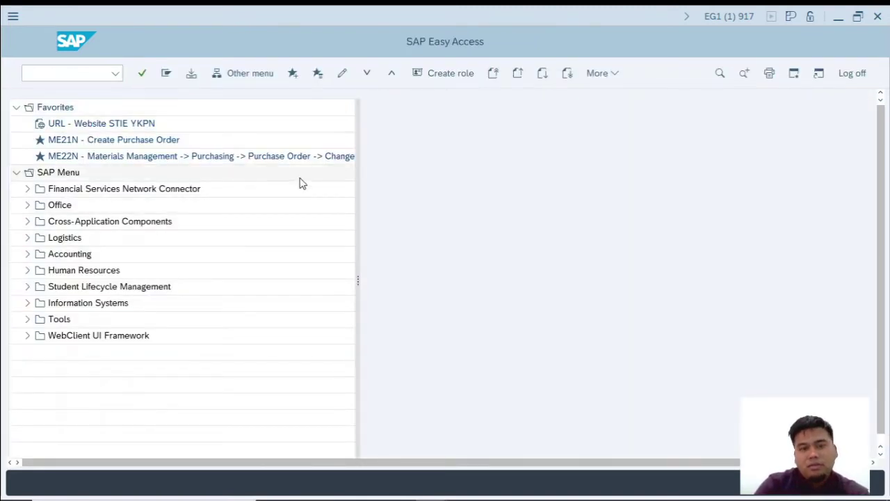
click(56, 74)
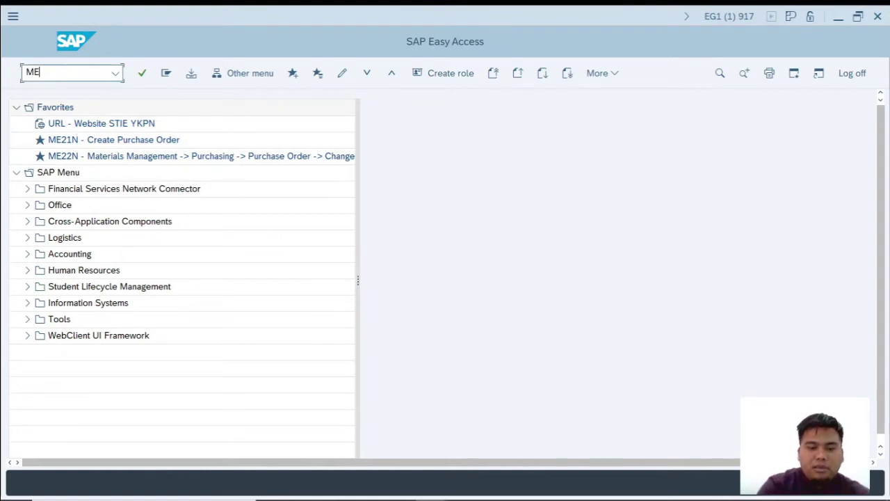
key(Return)
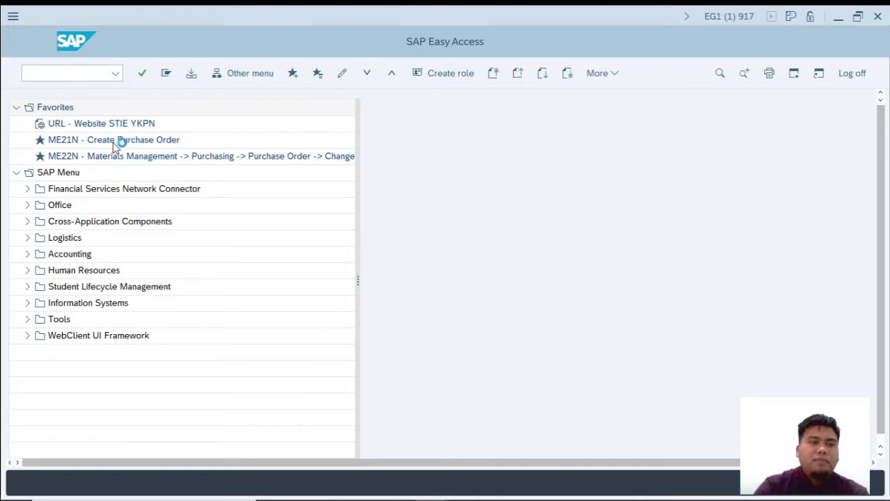
Search RFQs by material T-M500BB00 and open the item overview of the first RFQ in the results
click(174, 143)
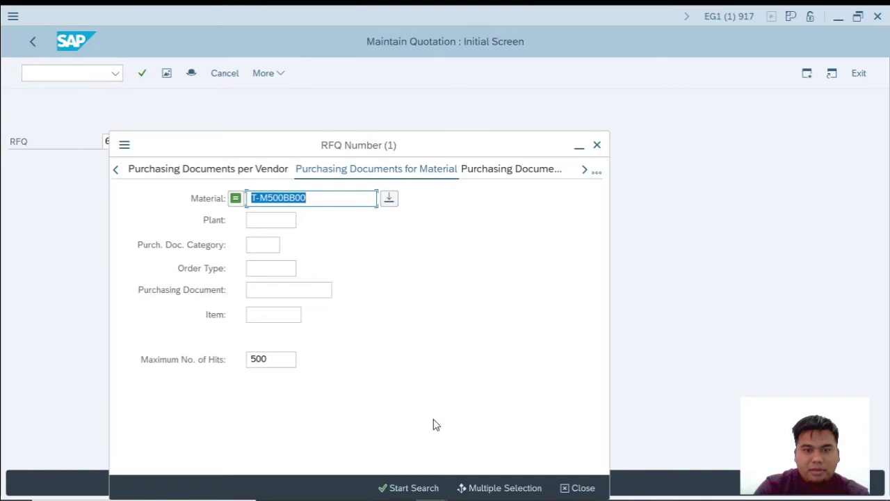
key(Return)
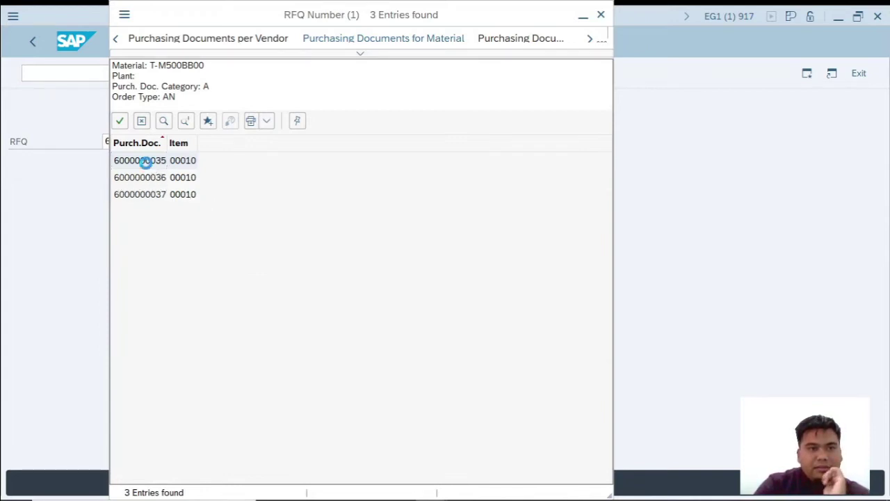
double_click(143, 161)
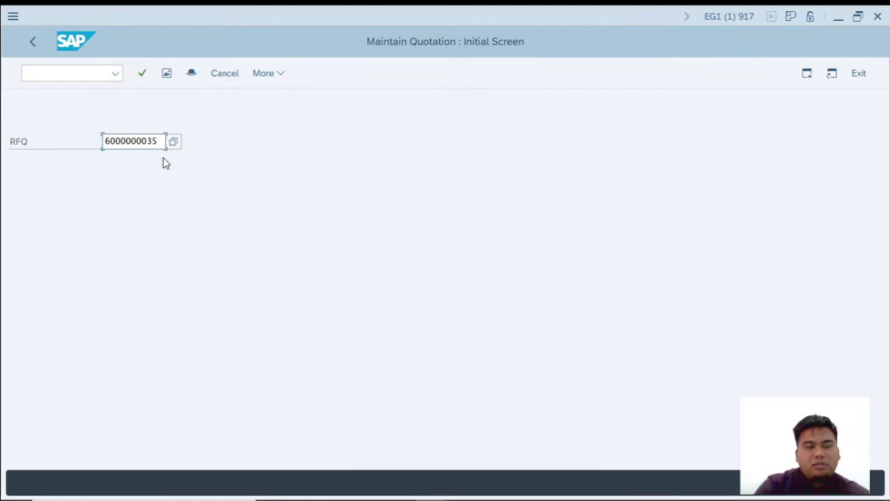
key(Return)
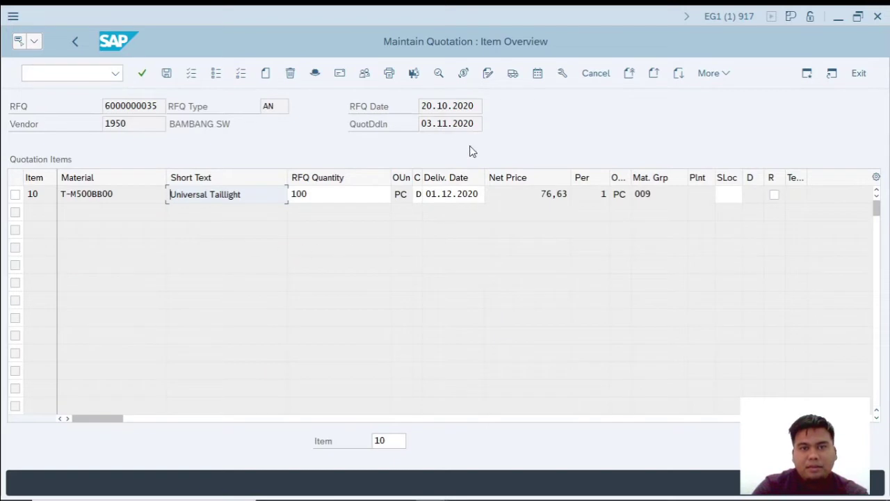
Open the conditions of the Universal Taillight item and examine the actions available for the PB00 Gross Price row
click(464, 74)
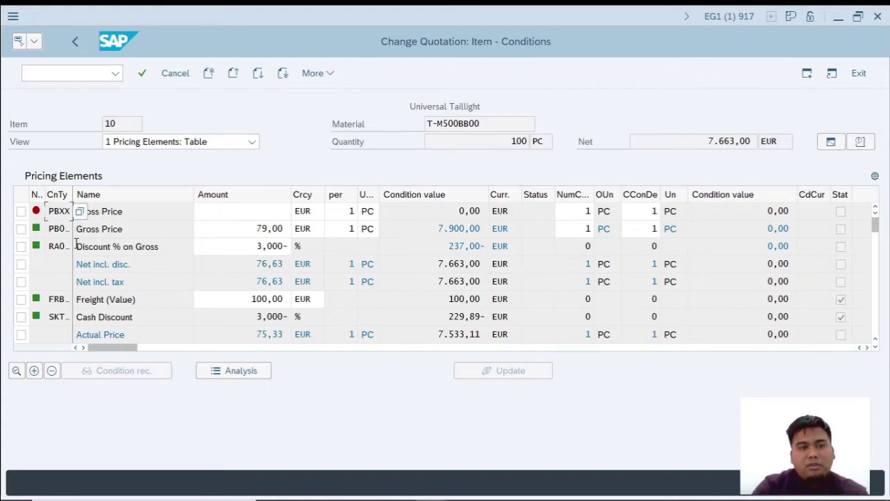
click(21, 230)
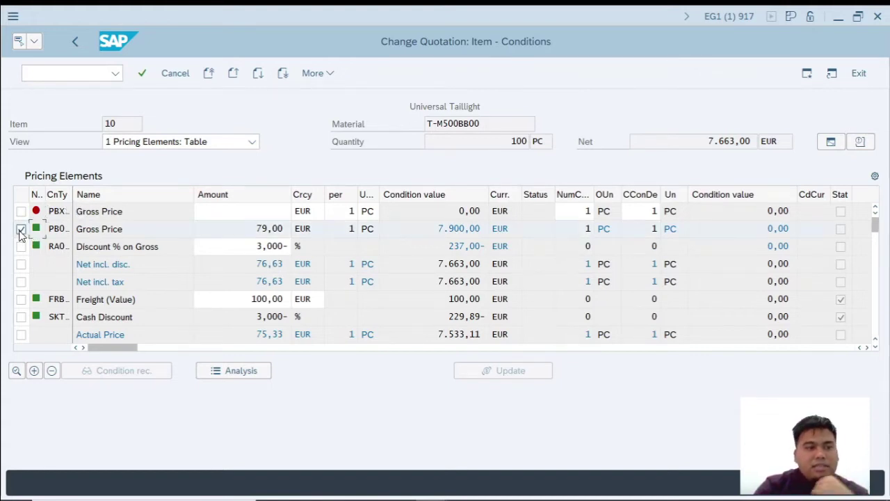
right_click(21, 235)
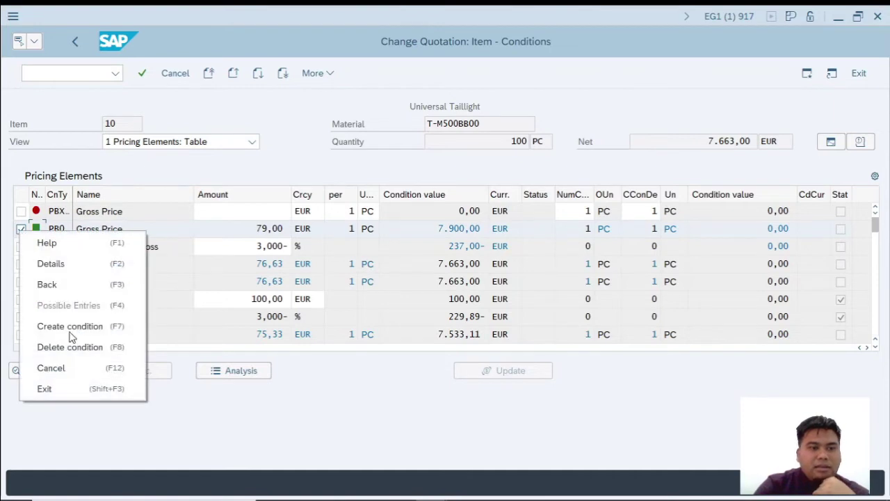
click(331, 410)
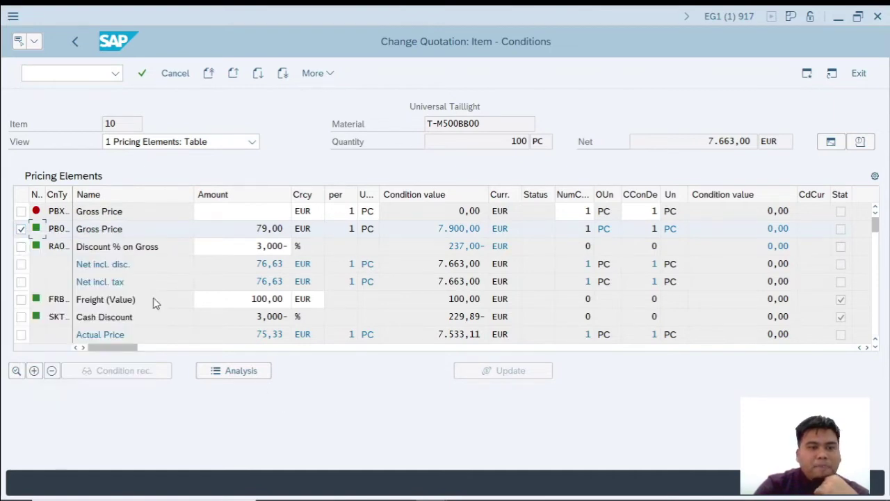
click(21, 228)
Run the ME49 price comparison for collective RFQ GRB00 with Mean Value Quotation and Determine Effective Price enabled
click(75, 67)
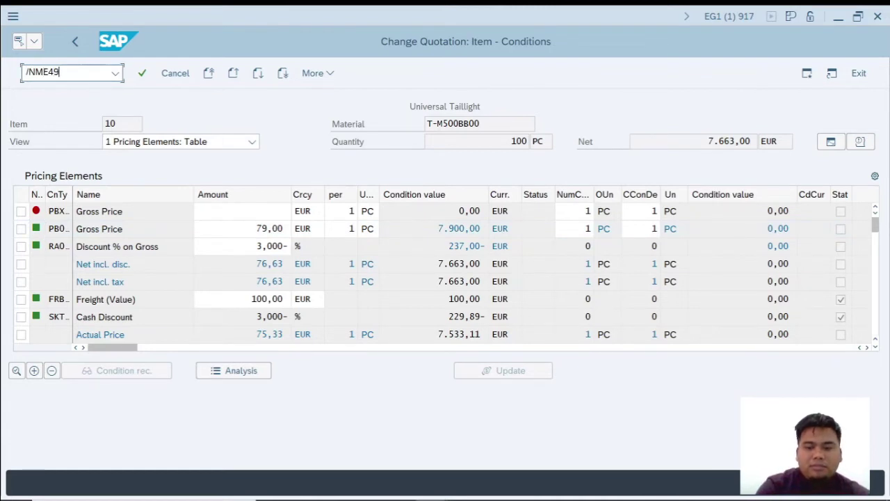
text(/NME49)
key(Return)
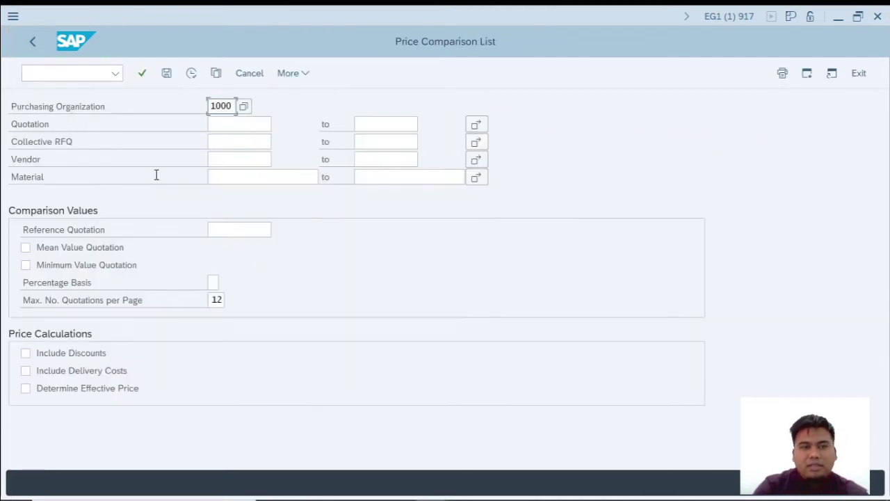
click(231, 145)
text(G)
click(230, 159)
click(25, 247)
click(26, 389)
click(191, 73)
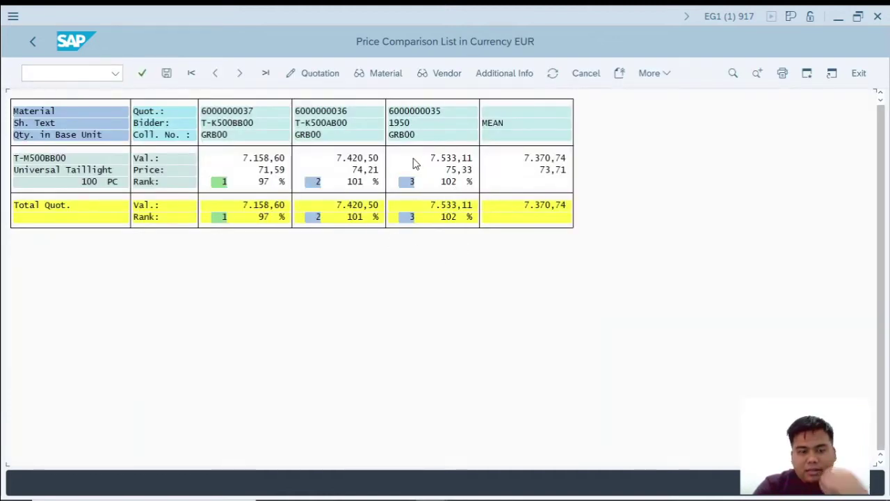
Switch to the RFQ.xlsx workbook and enter the heading "CARA REJECTION" in cell B49
key(alt+Tab)
click(64, 376)
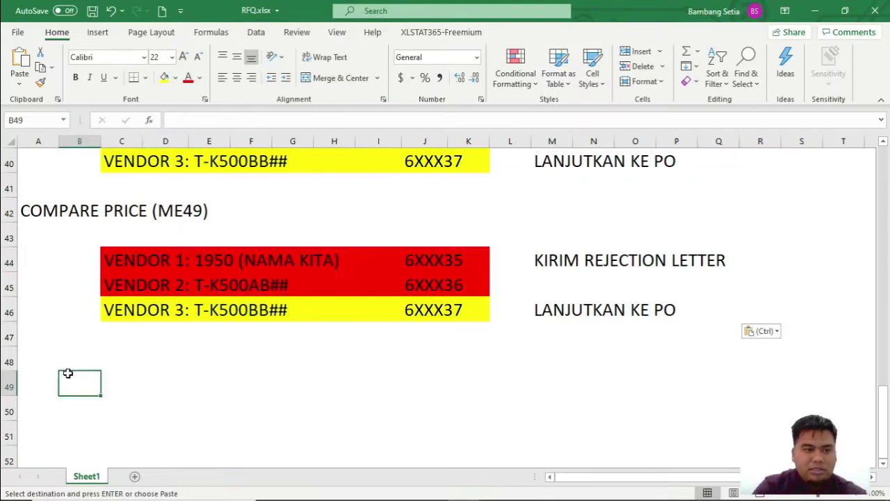
text(CARA )
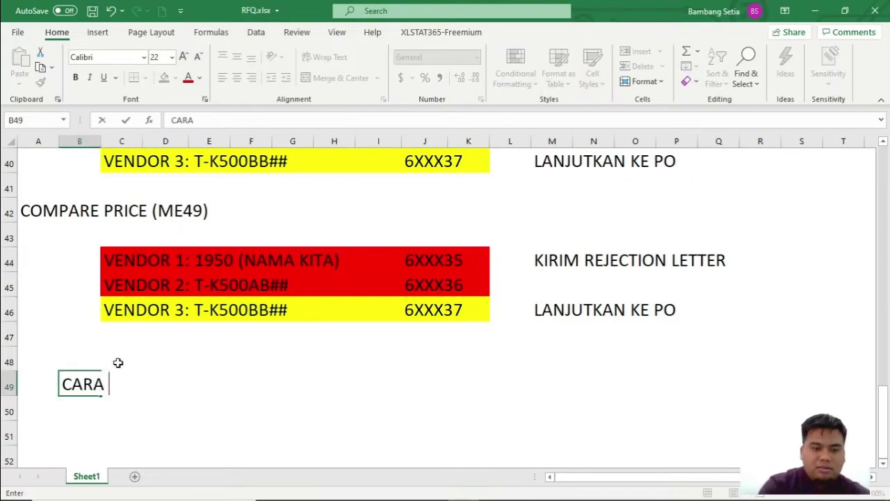
text(REJEC)
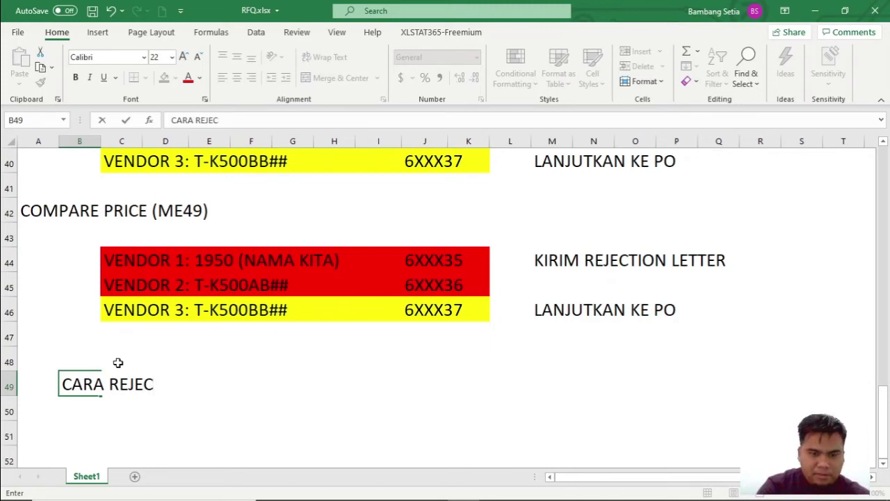
text(TION)
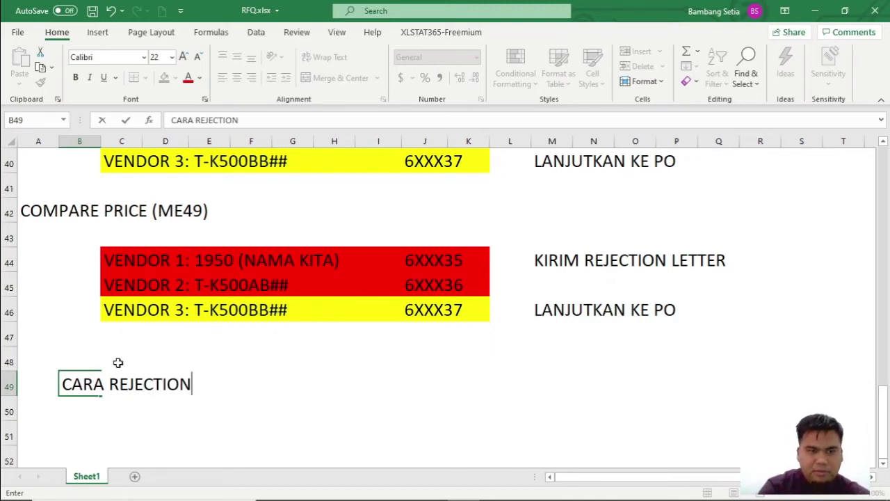
Enter the first rejection instruction "1. MASUK DI ME49" in cell C50
click(118, 409)
text(1.)
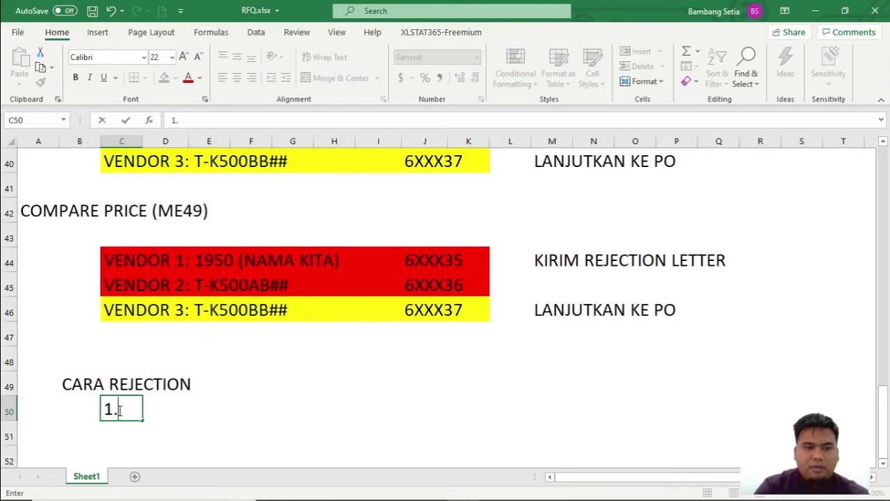
text( MASUK DI ME49)
key(Return)
Enter the second rejection instruction "2. DOBEL KLIK NO DOKUMEN YANG AKAN DI REJECT" in cell C51
text(2. )
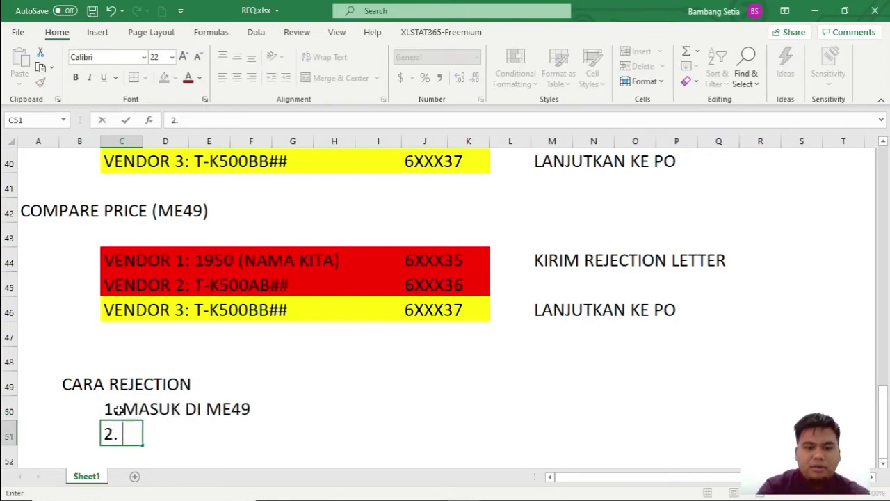
text(DOBLE)
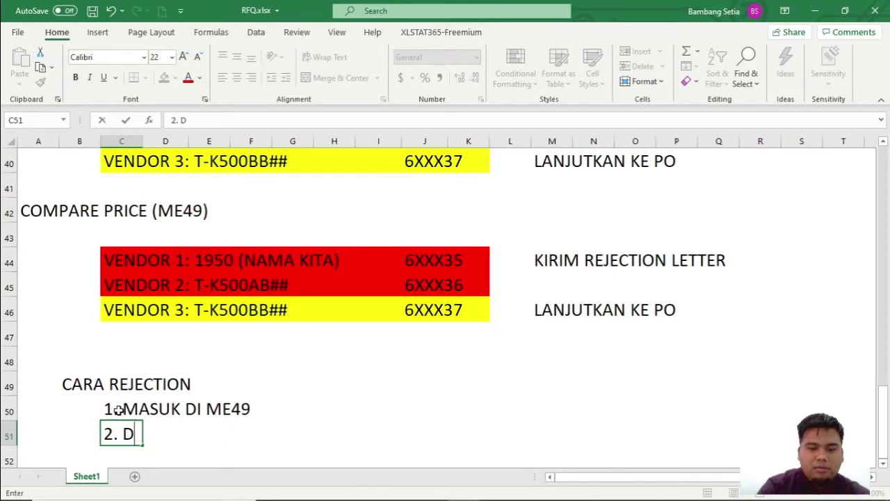
key(BackSpace)
key(BackSpace)
text(EL KLIK )
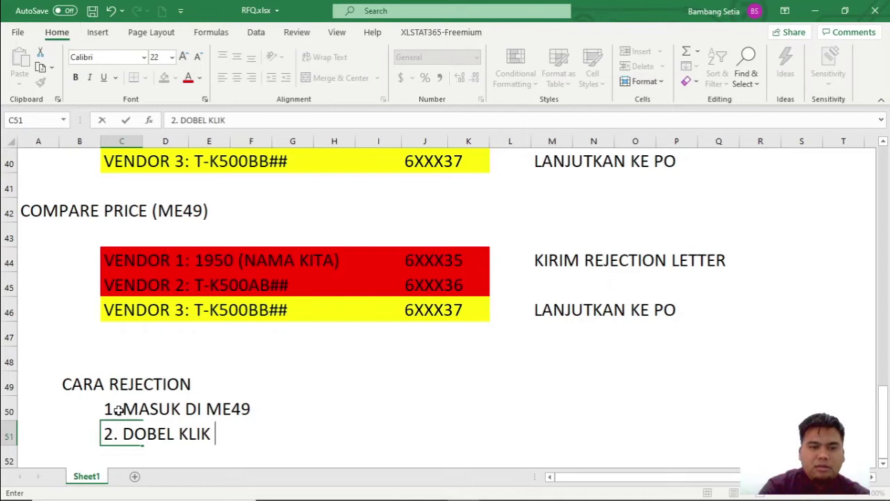
text(NO DOKUE)
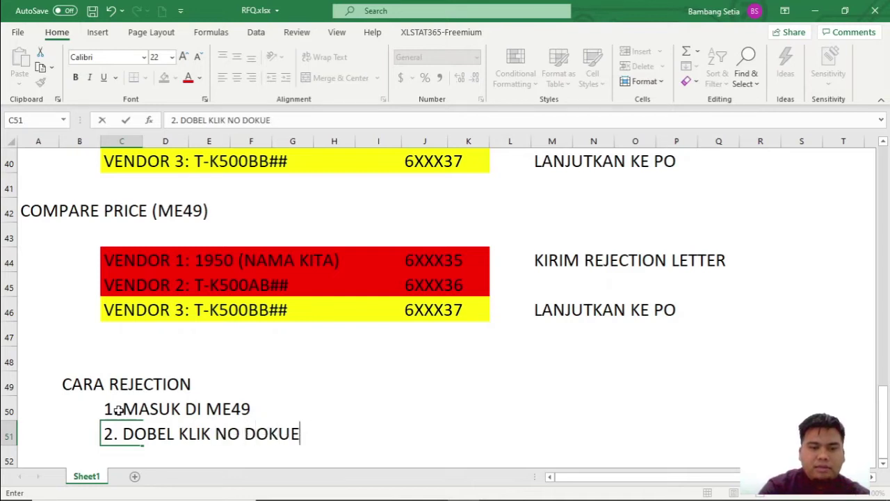
key(BackSpace)
text(MEN YANG)
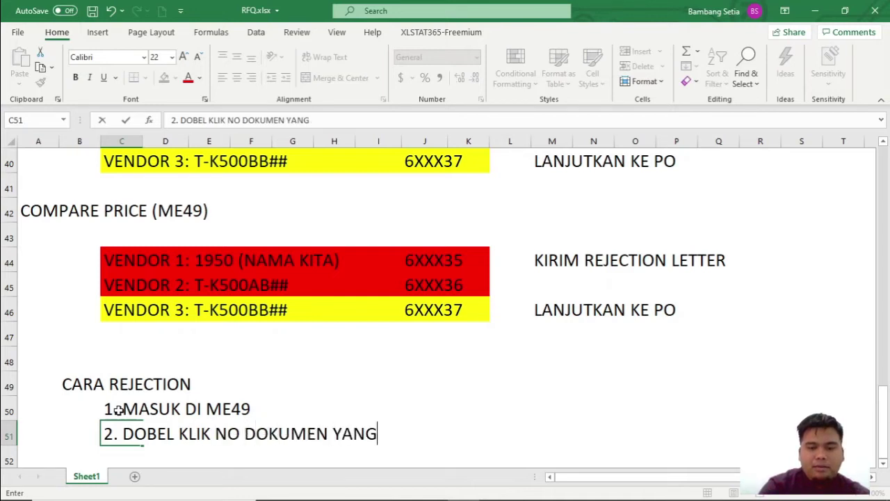
text( AKAN DI REJECT)
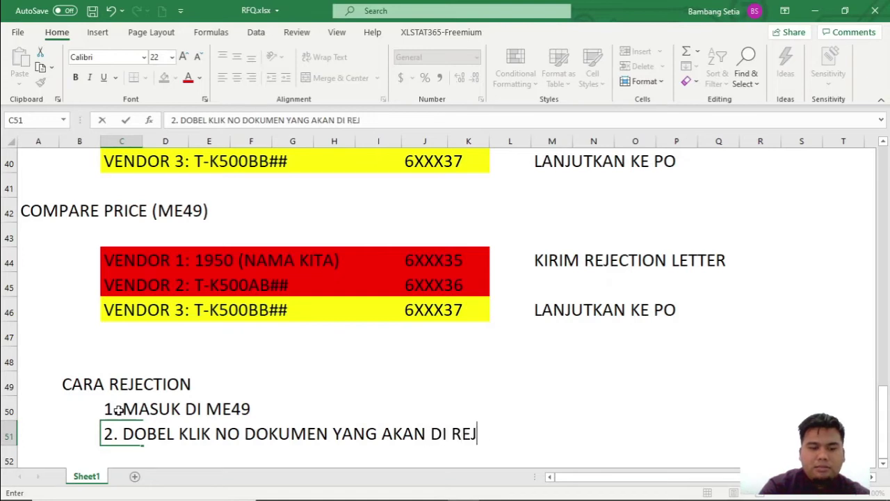
scroll(119, 411, down, 2)
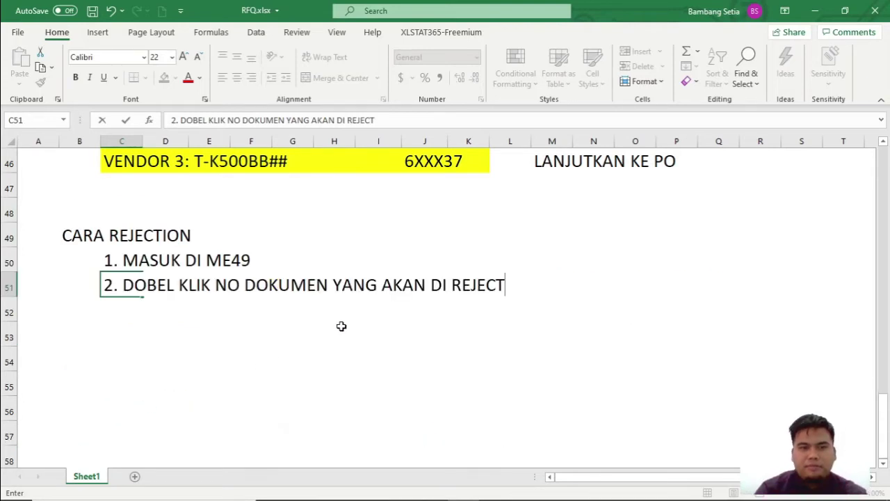
Switch to the SAP price comparison list, set the rejection indicator on the Universal Taillight item of bidder 1950's quotation, and save it
key(alt+Tab)
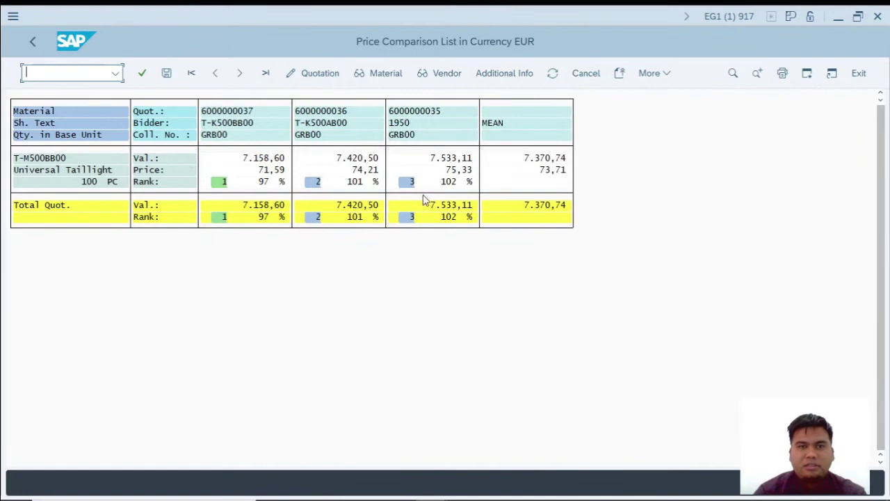
click(421, 112)
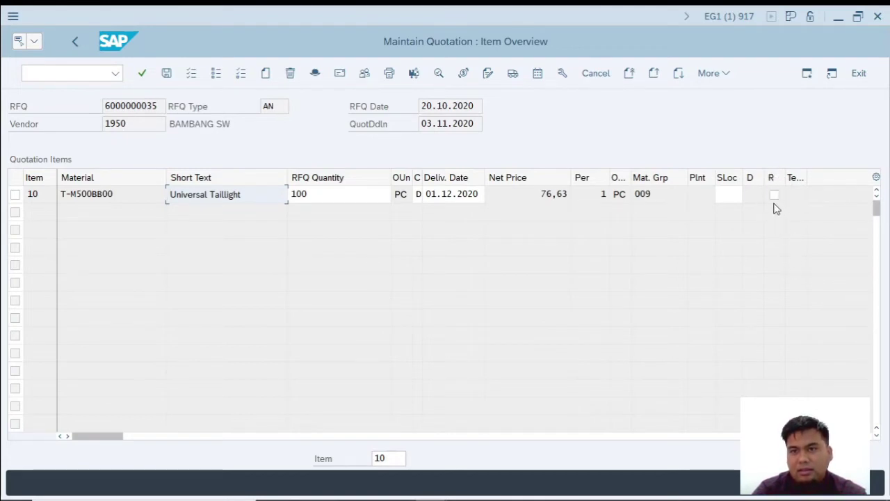
click(775, 196)
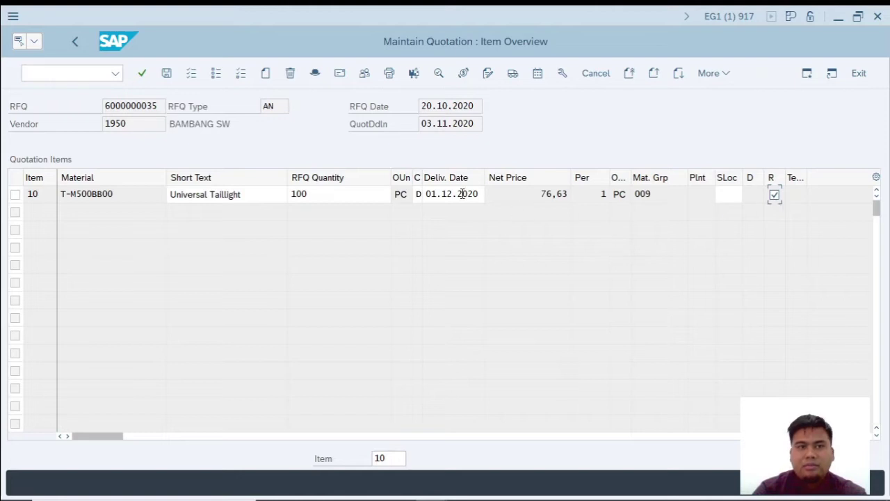
click(166, 73)
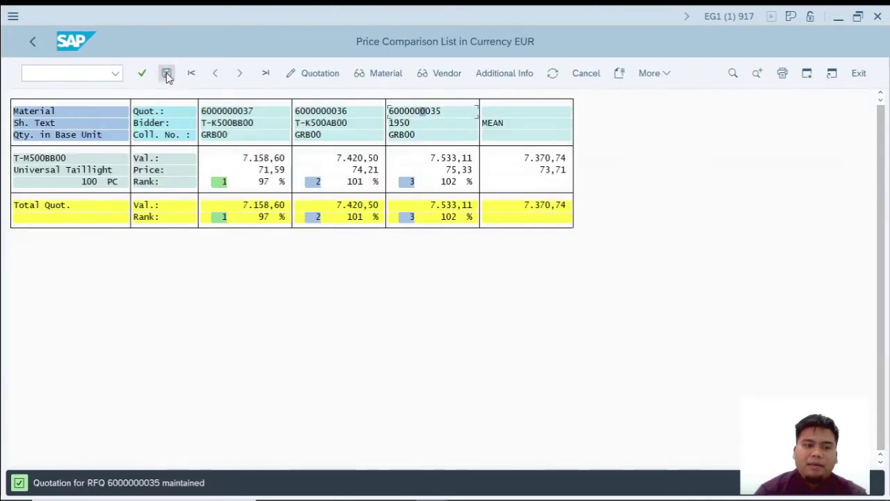
Switch back to the RFQ.xlsx workbook and enter '3. CENTANG MENU "R" Rejection indicator' in cell C52
key(alt+Tab)
click(103, 308)
text(3)
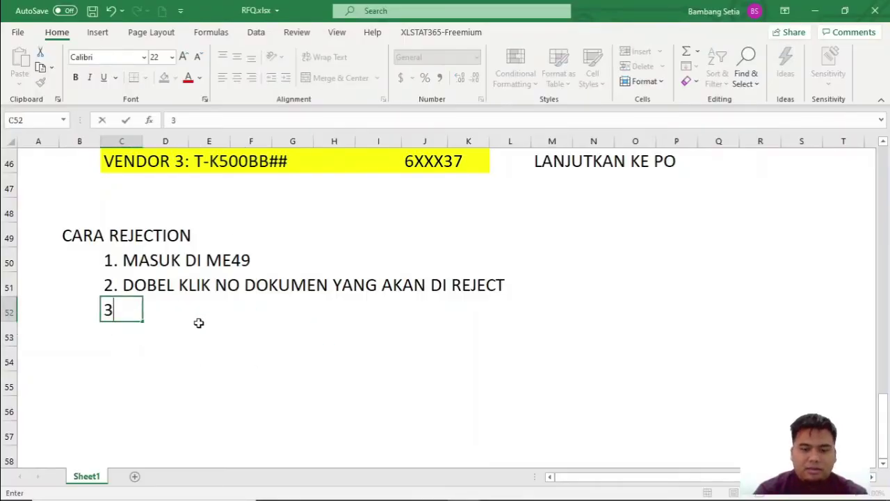
text(. CENTANG MENU)
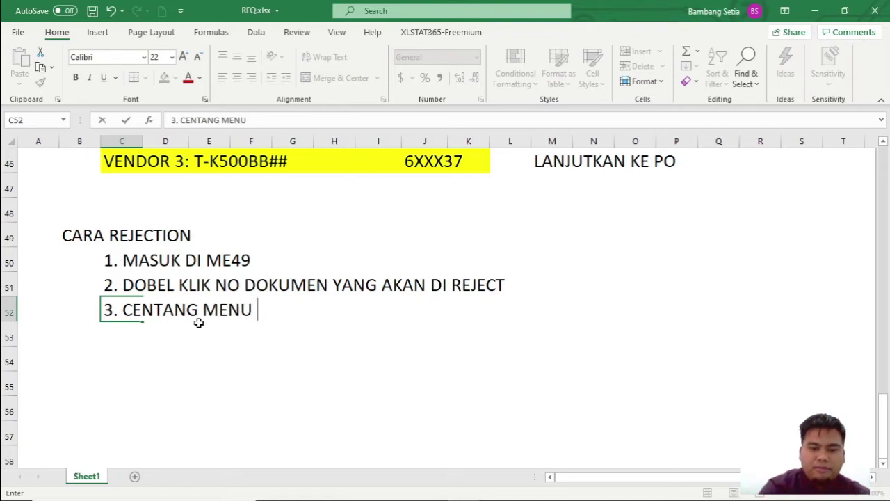
text("r)
text(R)
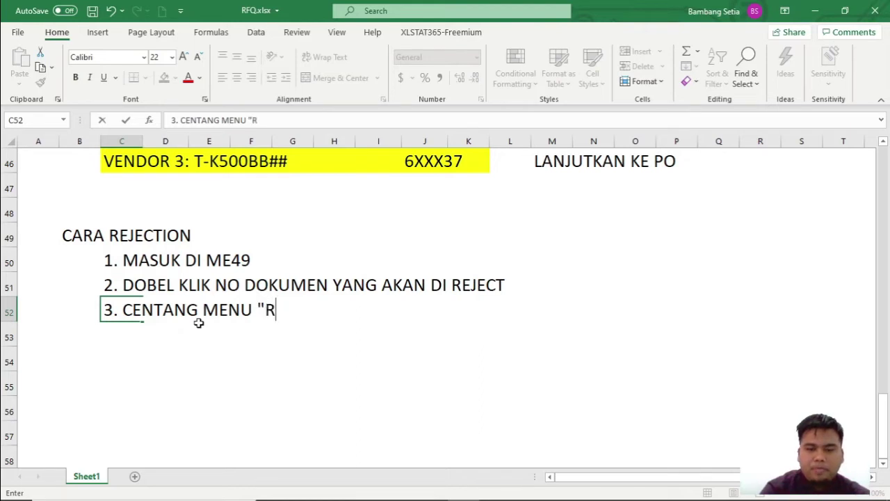
text(" rEJE)
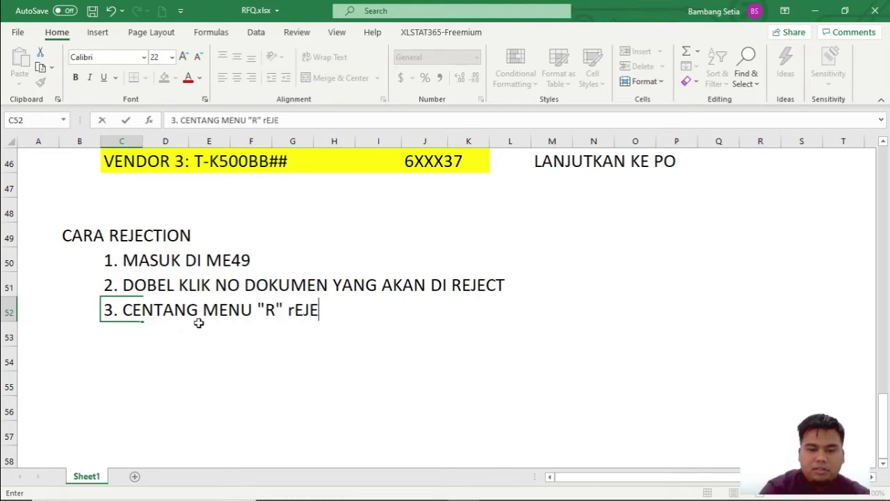
text(CTION )
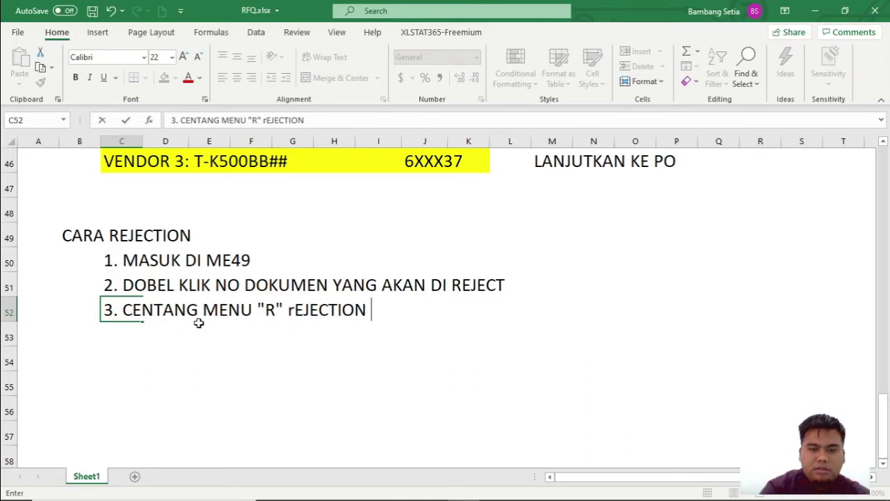
text(indicato)
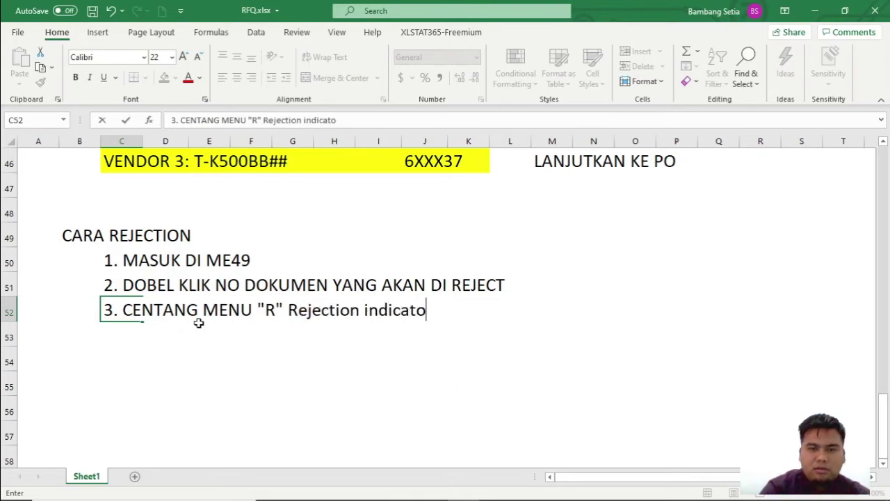
Enter "4. save" in cell C53 and "5. ulangi untuk vendor lain yang akan di reject" in cell C54
click(112, 328)
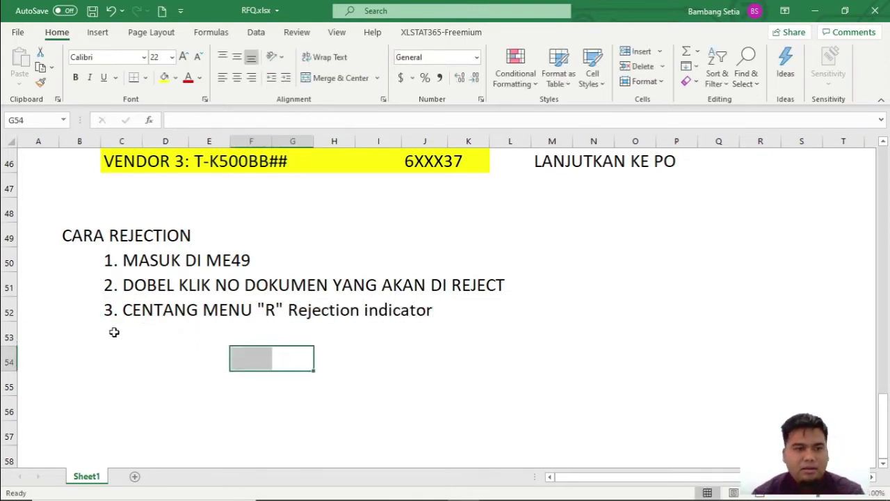
text(4. save)
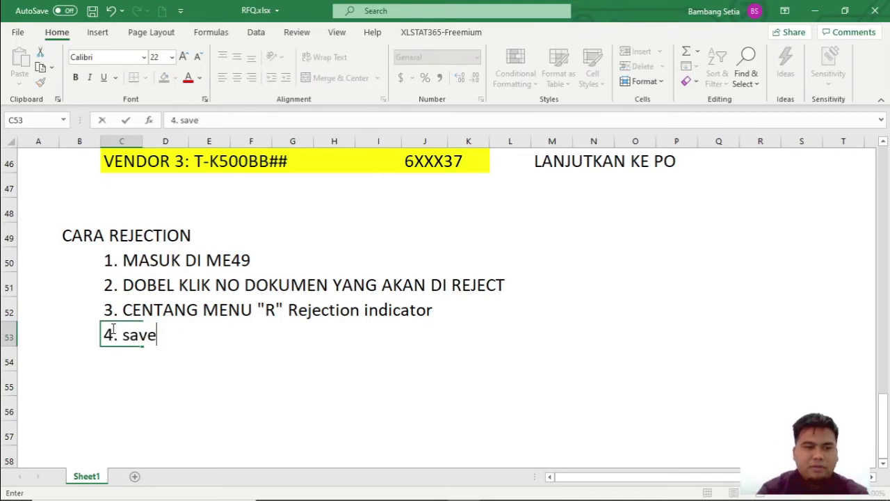
key(Return)
text(5. )
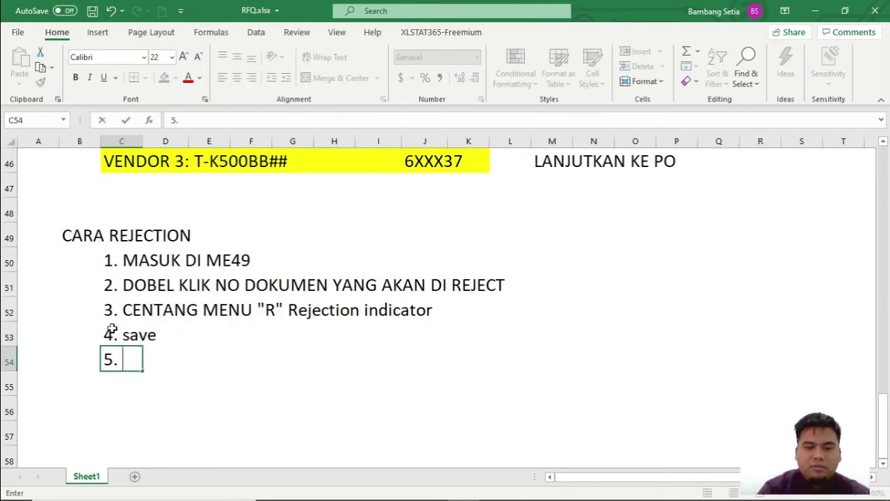
text(ulangi un)
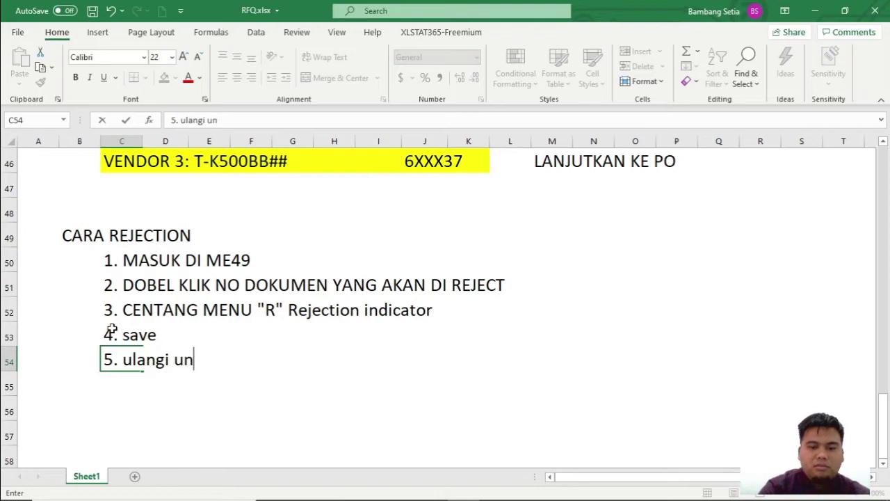
text(tuk vendor lain)
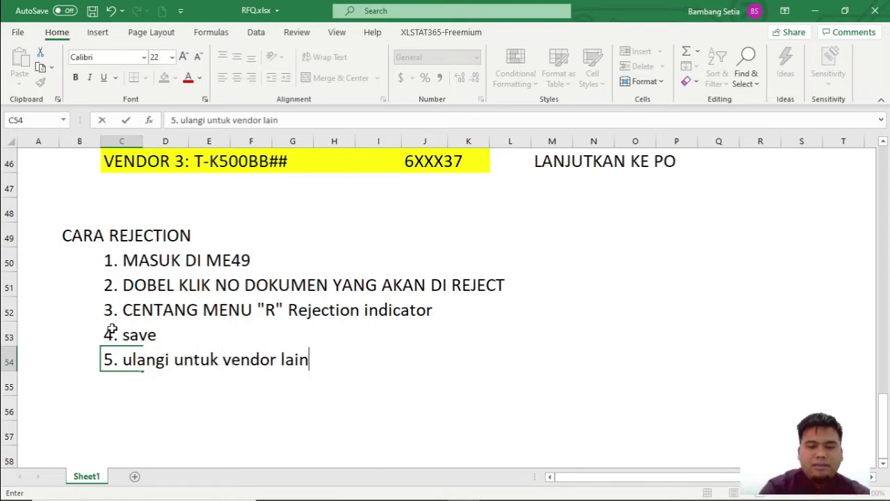
text( yang akan di reject)
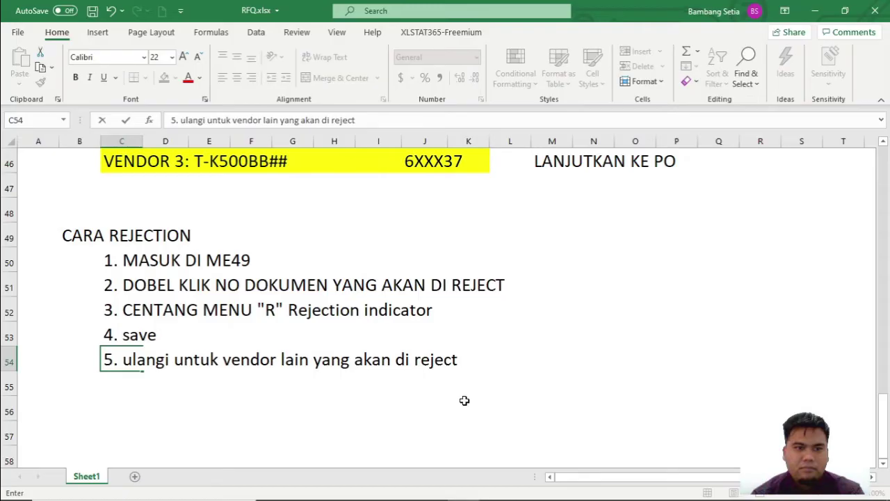
Switch to SAP, set the rejection indicator on the Universal Taillight item of bidder T-K500AB00's quotation, and save it
key(alt+Tab)
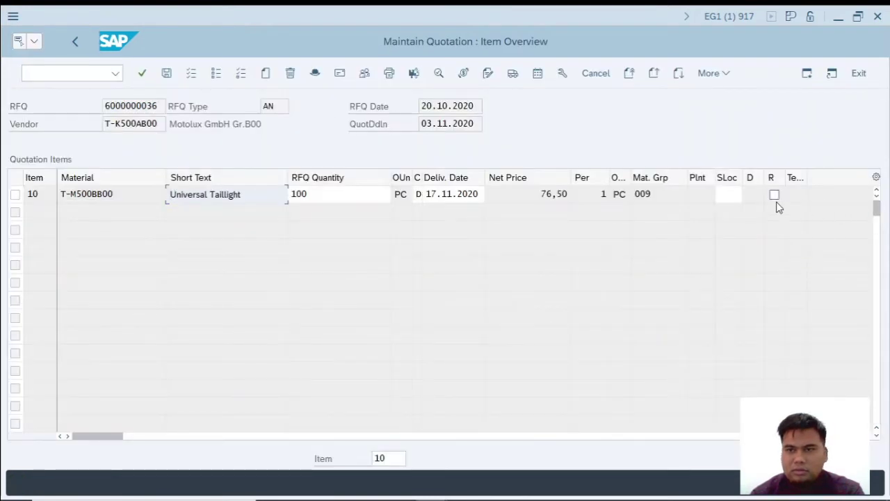
click(775, 195)
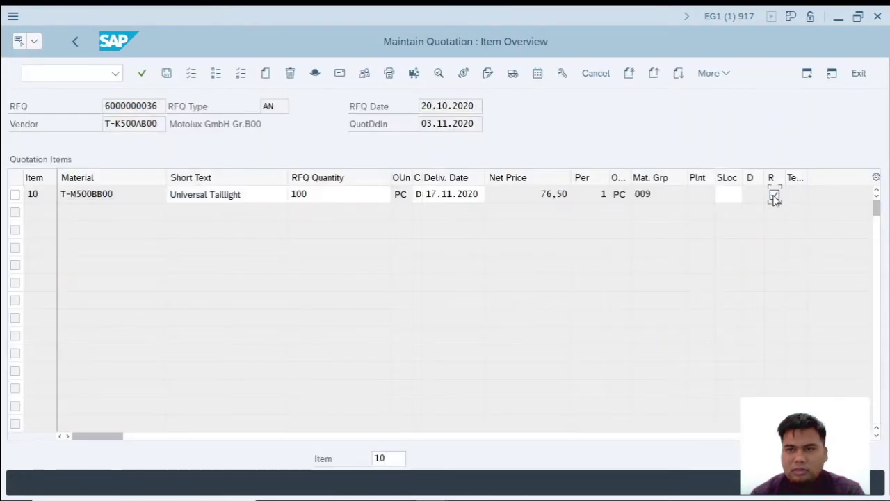
click(166, 73)
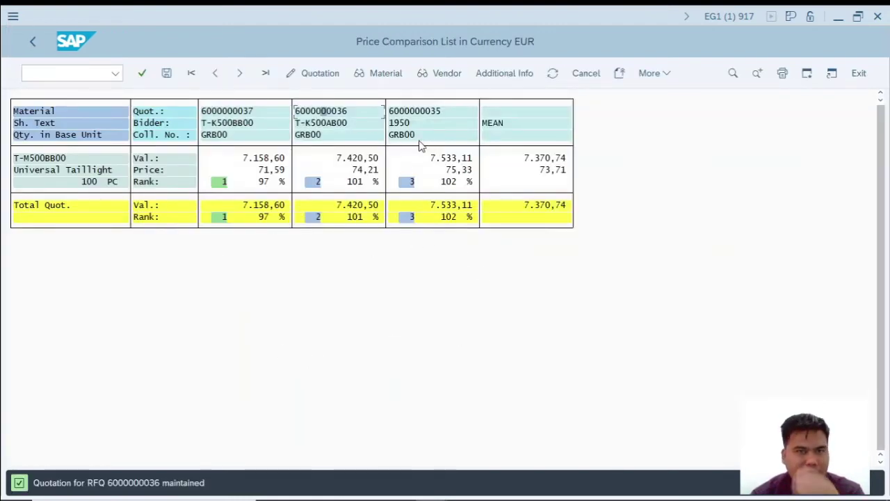
Reopen bidder 1950's quotation to check the item's rejection indicator, and return to the price comparison list
double_click(419, 114)
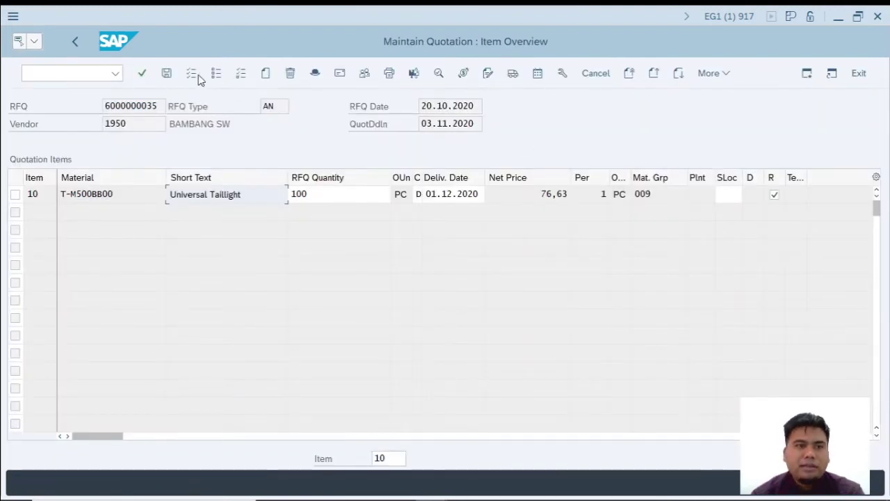
click(168, 74)
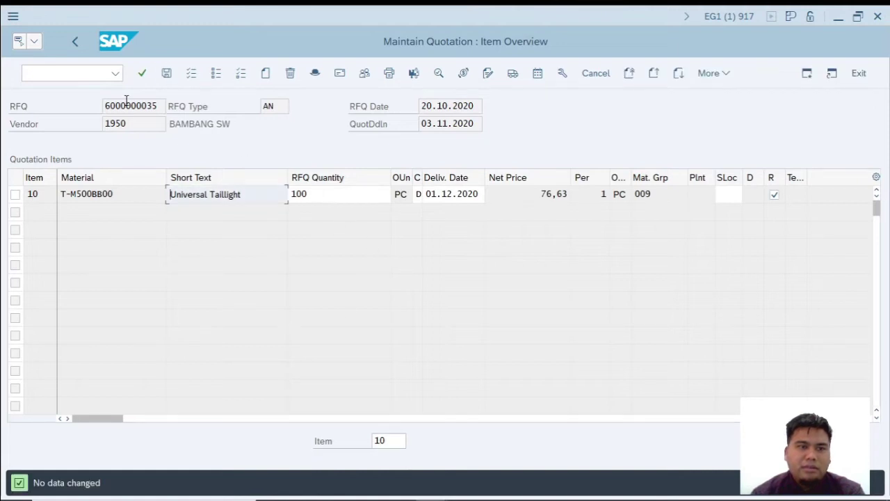
click(74, 41)
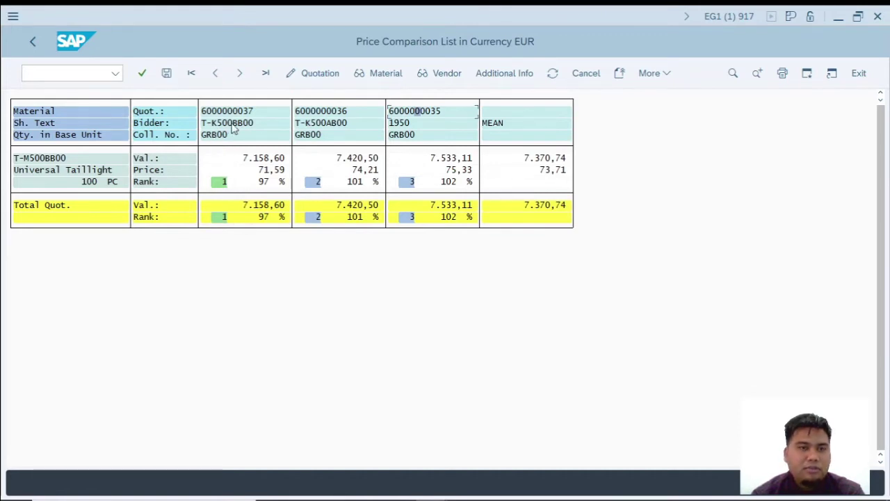
Switch to the RFQ.xlsx workbook and enter the heading "print rejection letter" in cell B56
key(alt+Tab)
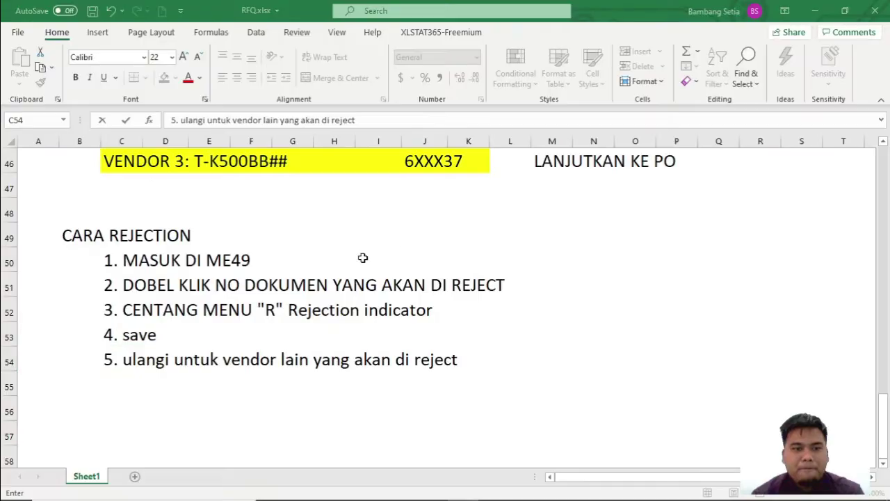
click(84, 404)
text(p)
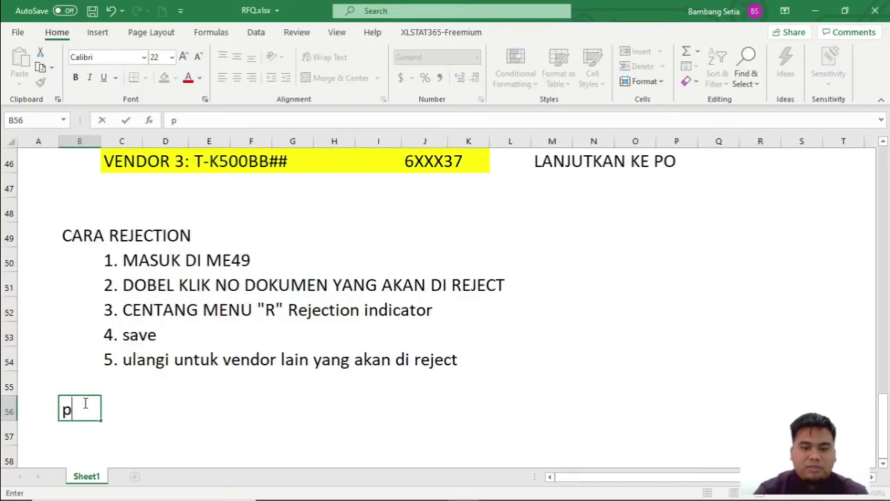
text(rint rej)
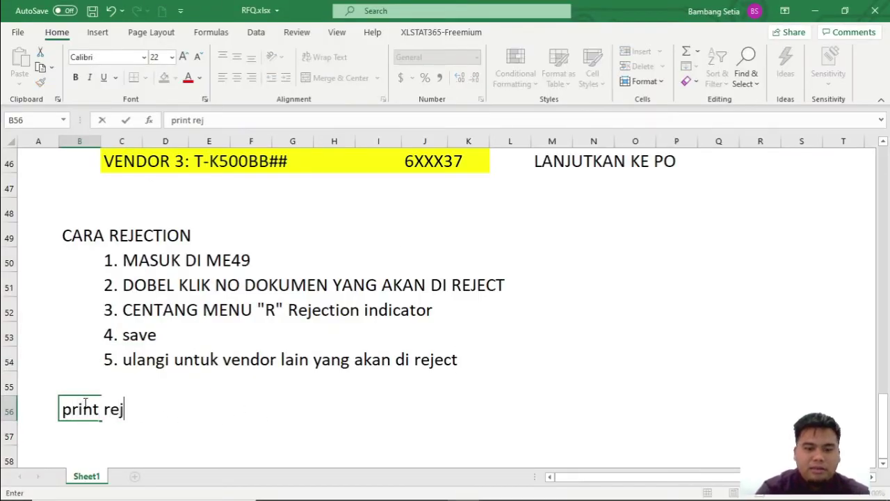
text(ection letter)
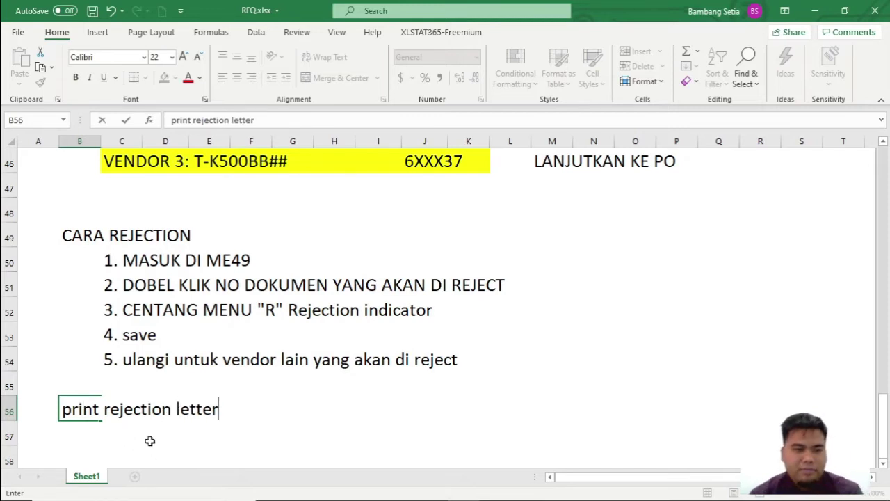
click(135, 431)
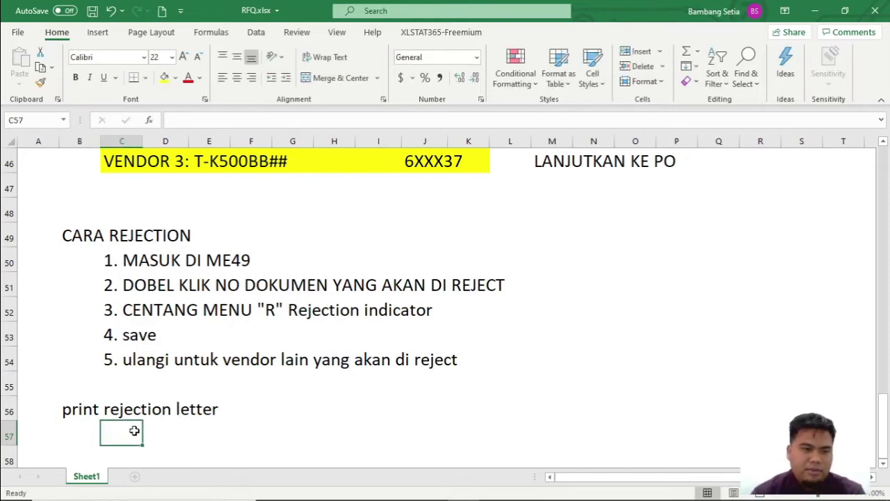
key(alt+Tab)
key(alt+Tab)
key(alt+Tab)
key(alt+Tab)
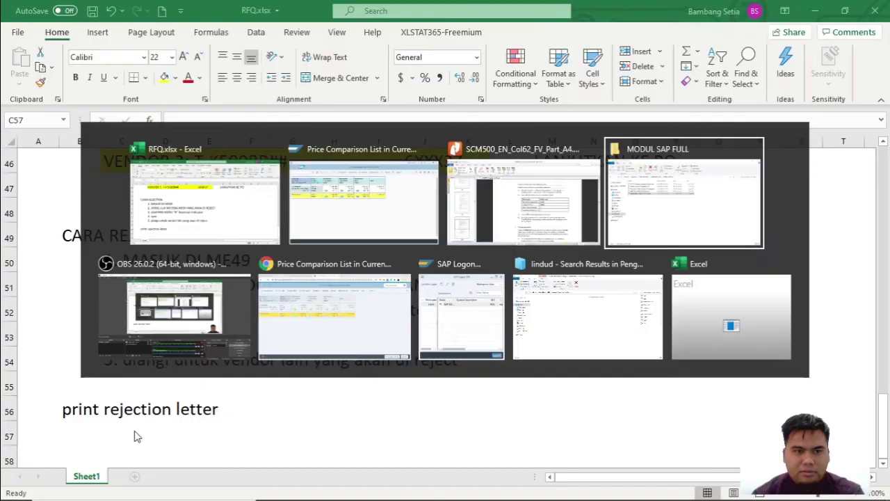
scroll(473, 425, down, 2)
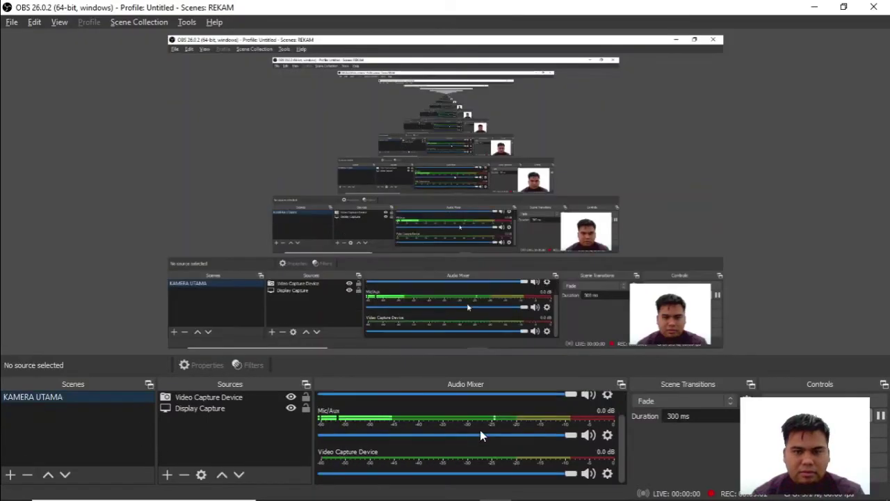
scroll(418, 432, up, 2)
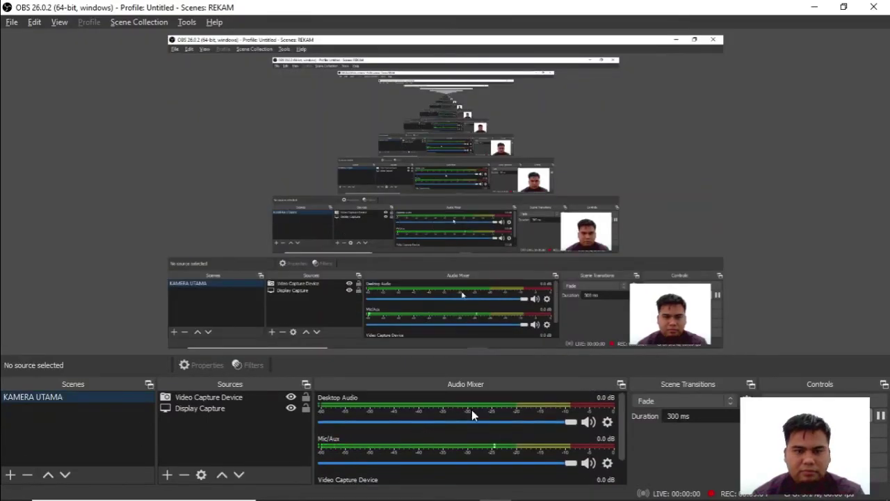
key(alt+Tab)
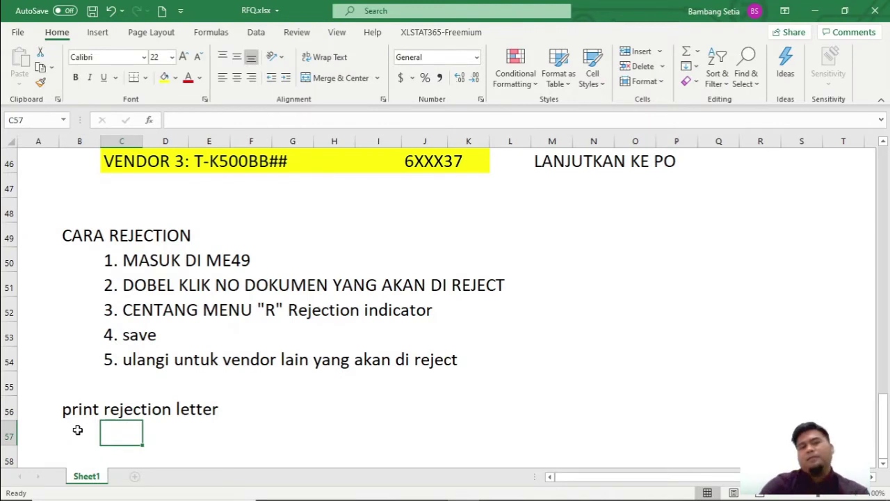
Switch to the SCM500 PDF and read the exercise instructions for printing rejection letters, including the transaction code and selection values
key(alt+Tab)
key(alt+Tab)
key(alt+Tab)
key(Tab)
key(alt+Tab)
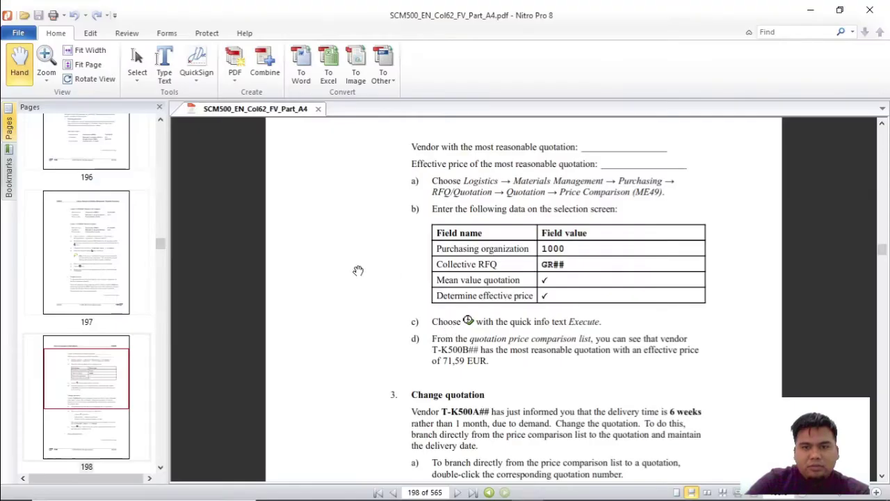
scroll(547, 301, down, 5)
scroll(546, 301, down, 1)
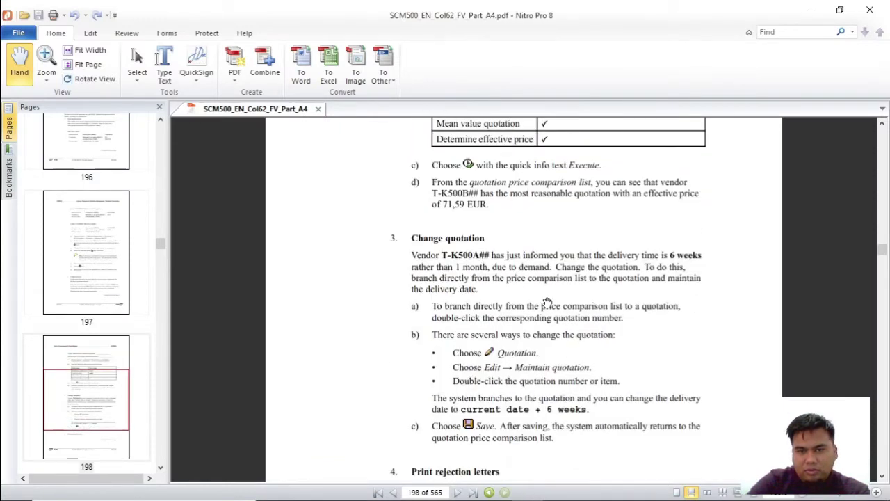
scroll(456, 282, up, 2)
scroll(487, 285, down, 2)
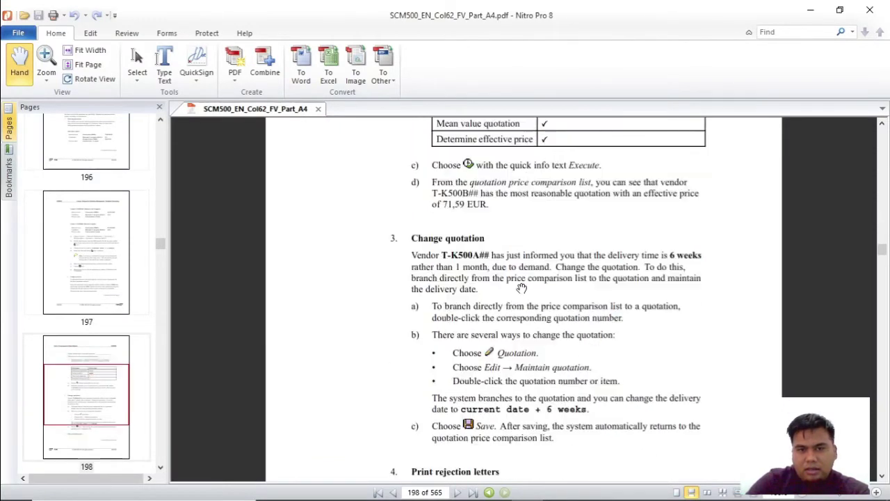
scroll(548, 308, down, 2)
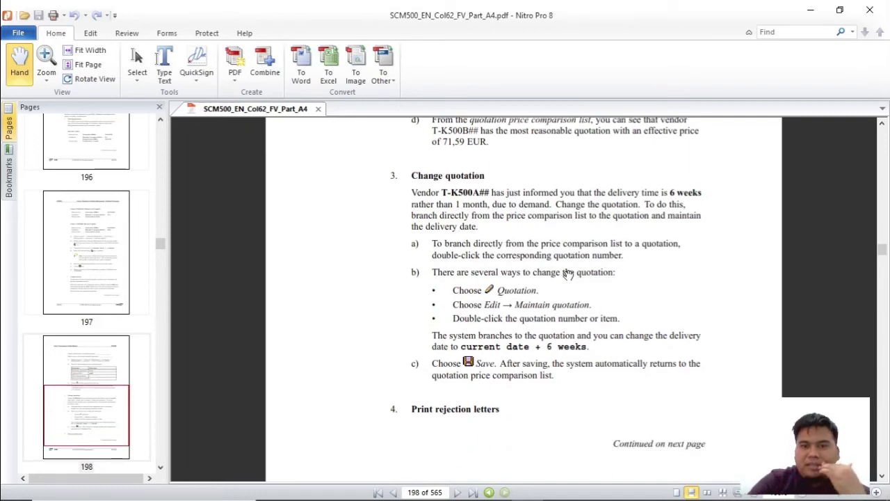
scroll(544, 323, down, 10)
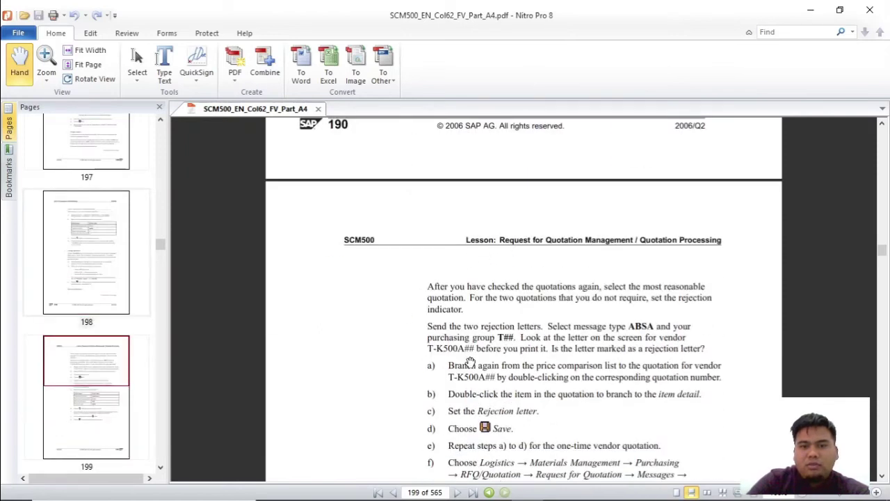
scroll(470, 362, up, 3)
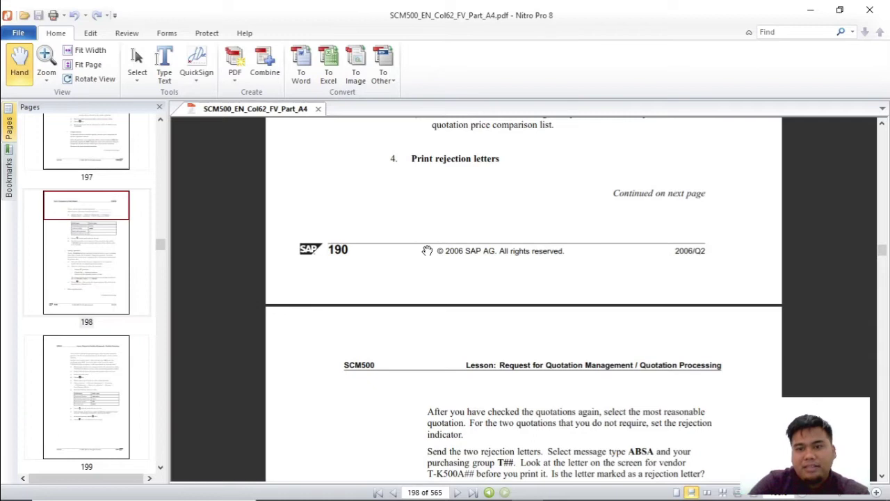
scroll(459, 236, down, 6)
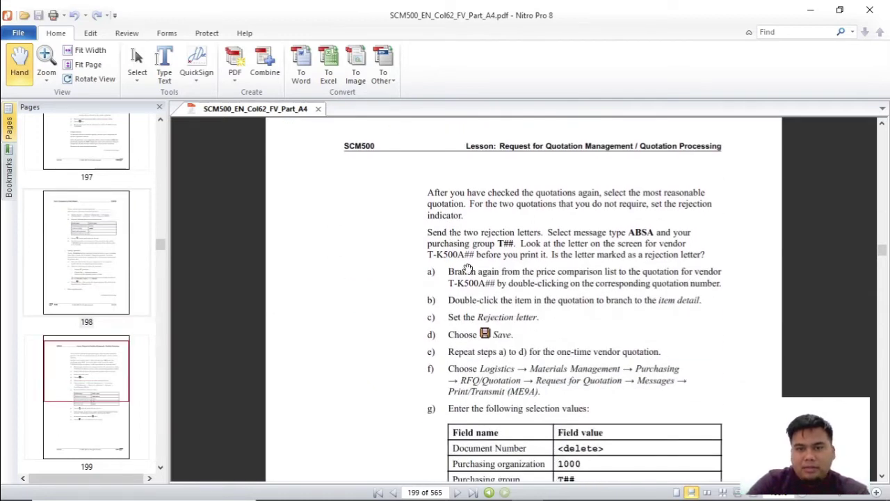
scroll(435, 252, up, 8)
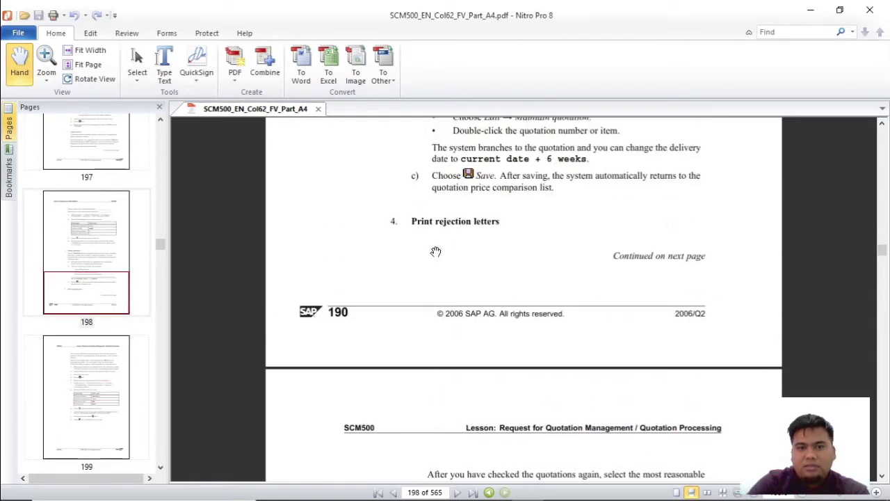
scroll(445, 258, down, 10)
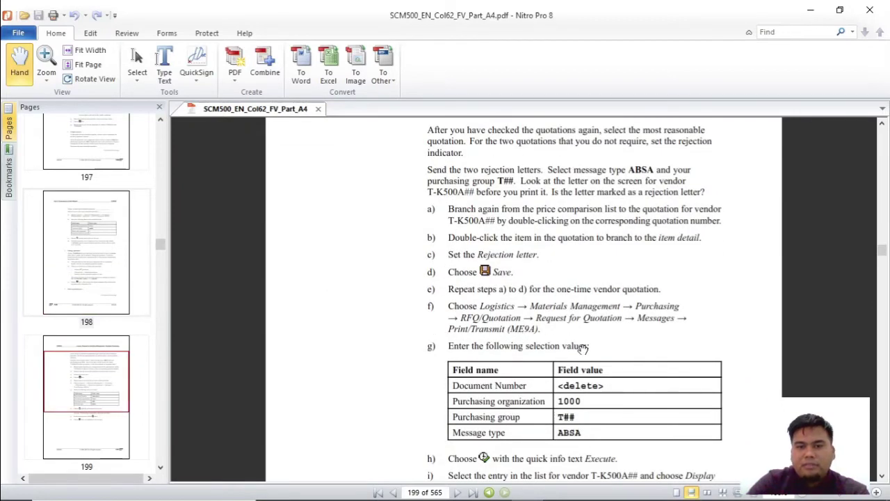
Switch to the RFQ.xlsx workbook, enter "1. T-code ME9A" in cell C57, and begin cell C58 with "2"
key(alt+Tab)
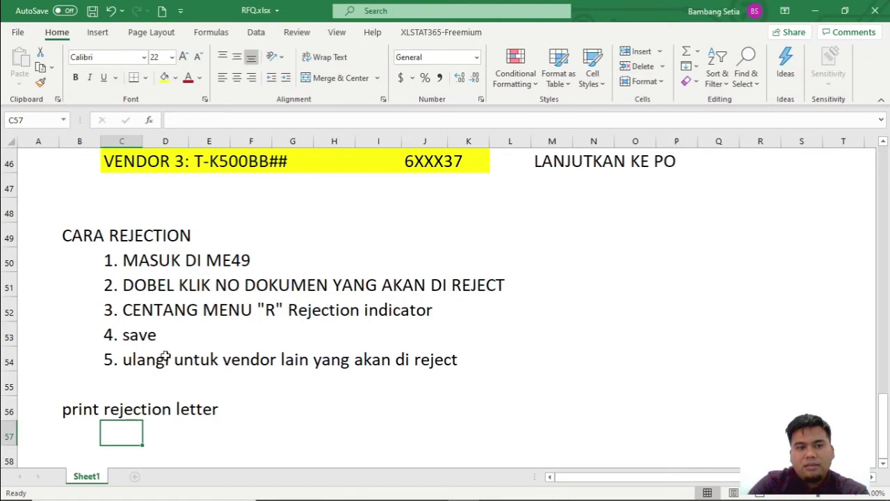
scroll(170, 356, down, 3)
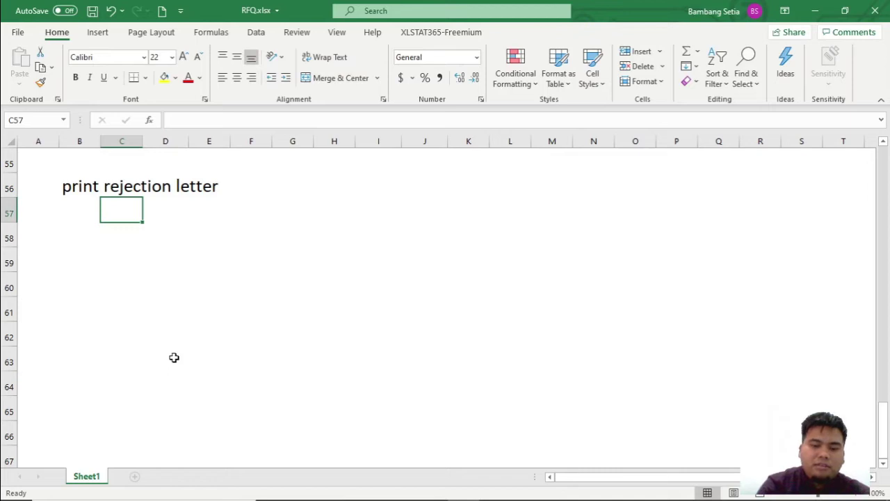
text(1. T-code 9ME9A)
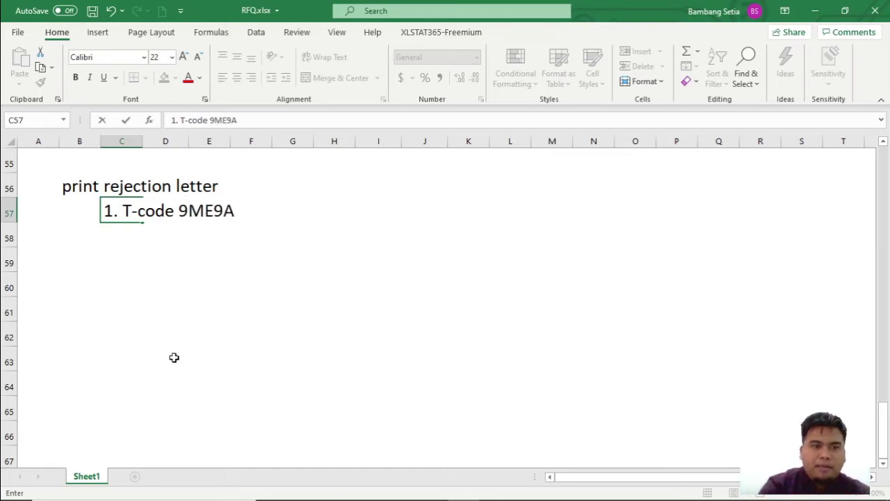
key(Left)
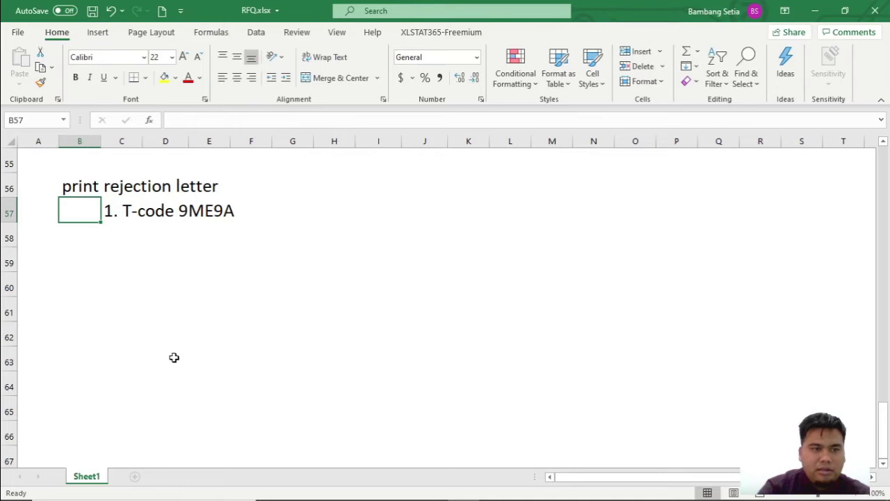
double_click(132, 211)
click(185, 210)
key(BackSpace)
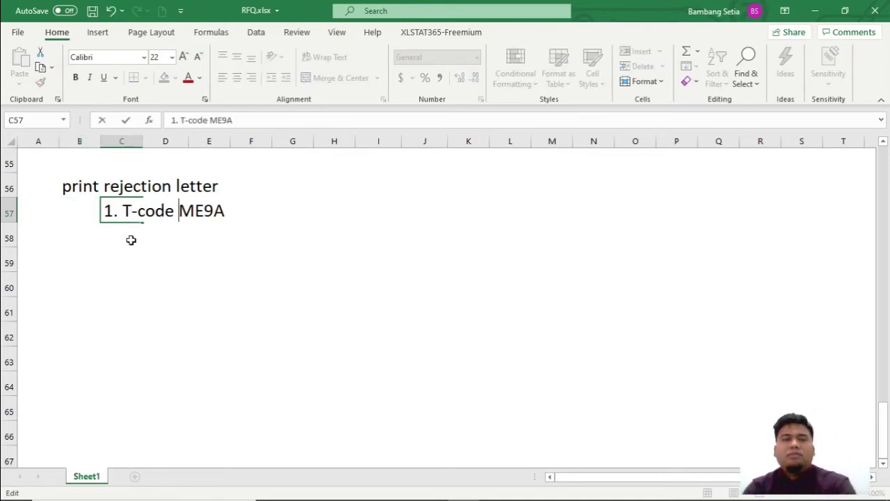
key(Return)
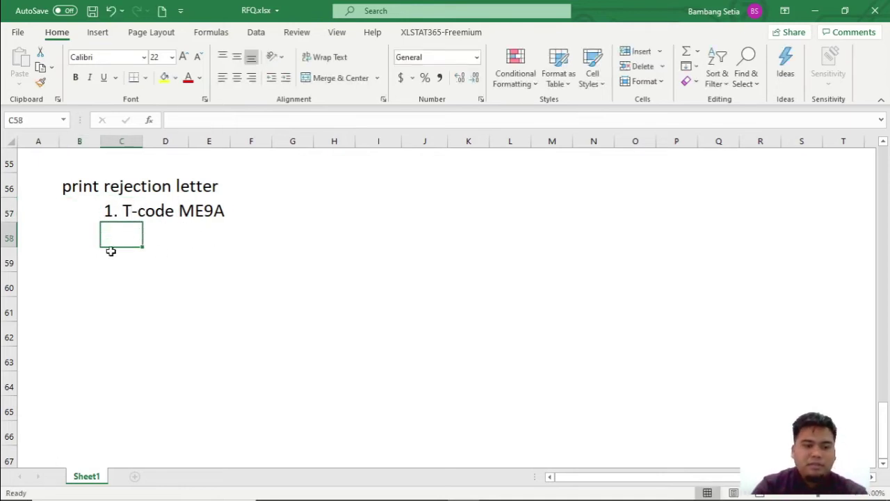
text(2)
Switch to SAP, open the Message Output transaction ME9A, and clear the document number from the selection
key(alt+Tab)
key(alt+Tab)
key(alt+Tab)
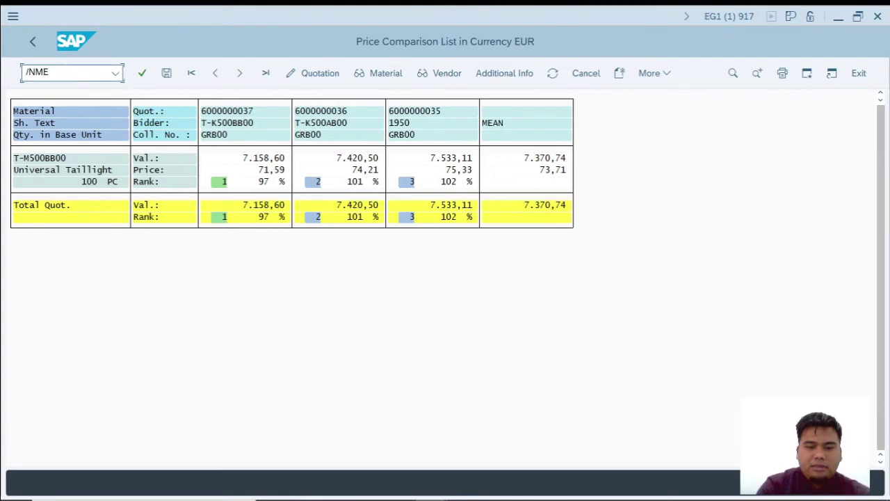
key(Return)
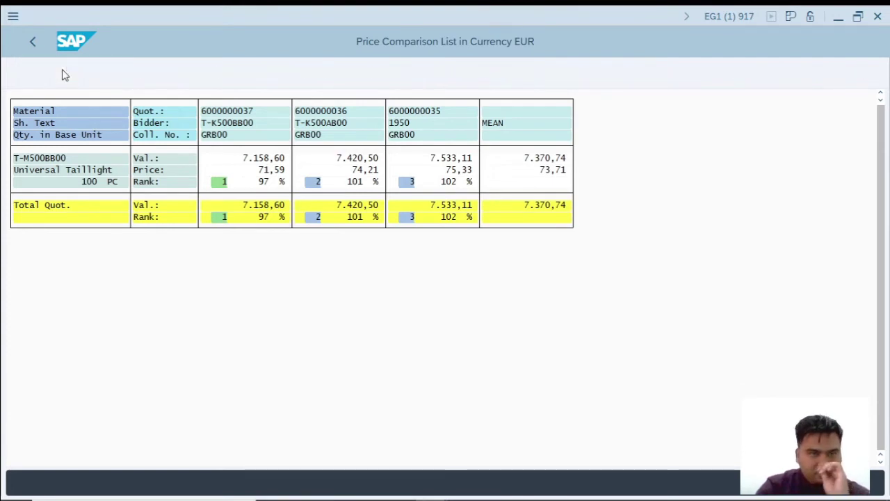
drag(266, 123, 74, 122)
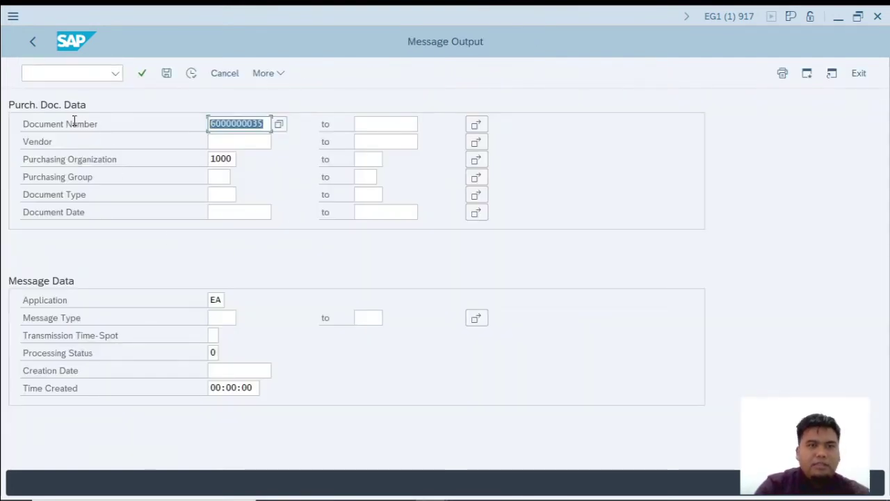
key(ctrl+x)
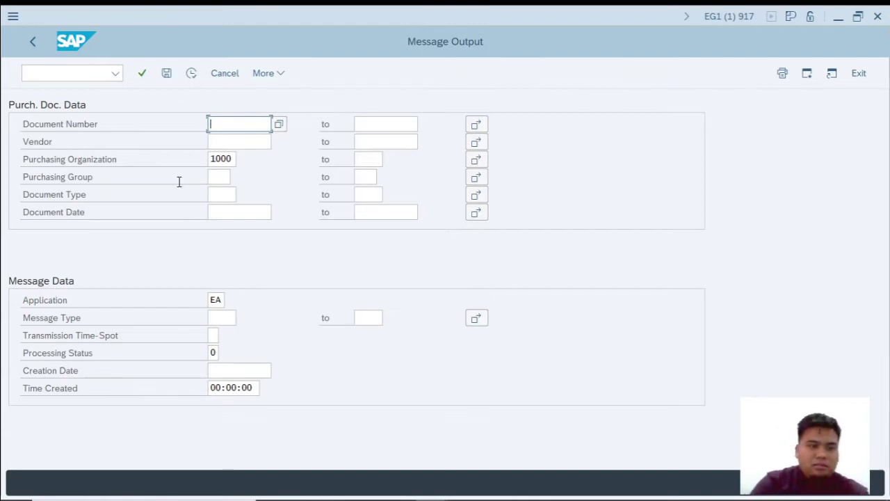
Consult the selection values in the SCM500 PDF, and set purchasing group T00 and message type ABSA in SAP's Message Output selection
key(alt+Tab)
key(alt+Tab)
scroll(593, 392, down, 2)
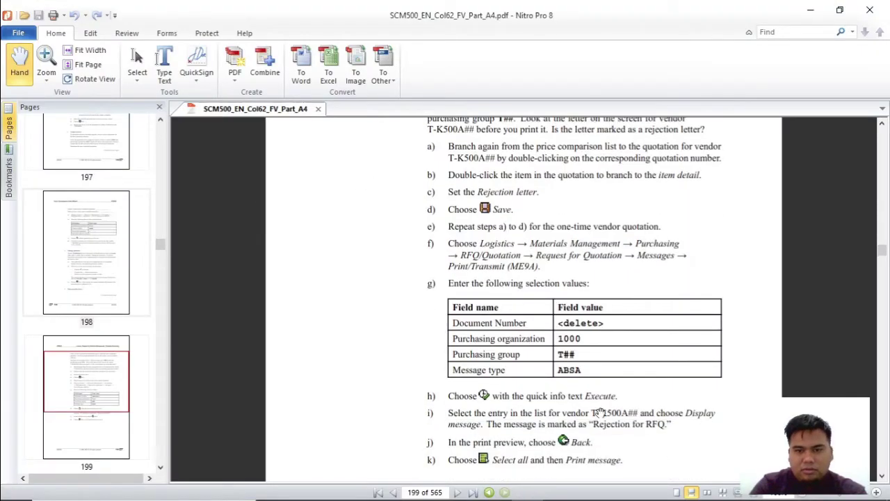
key(alt+Tab)
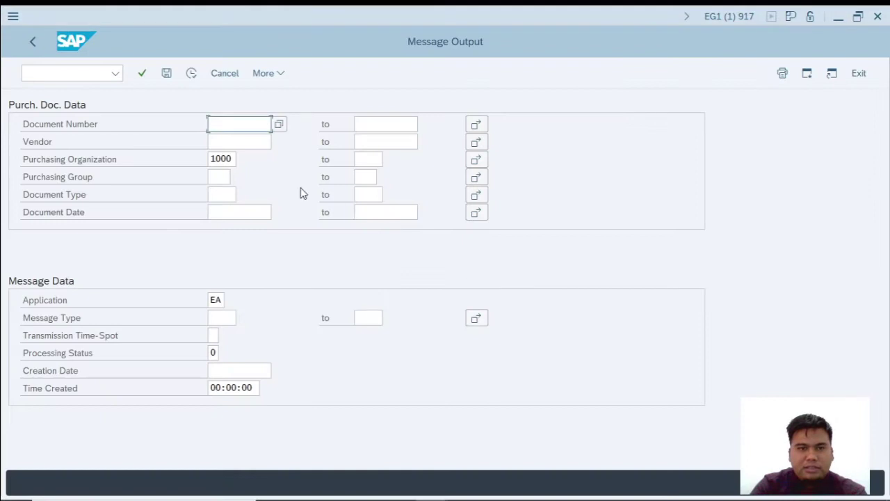
click(220, 179)
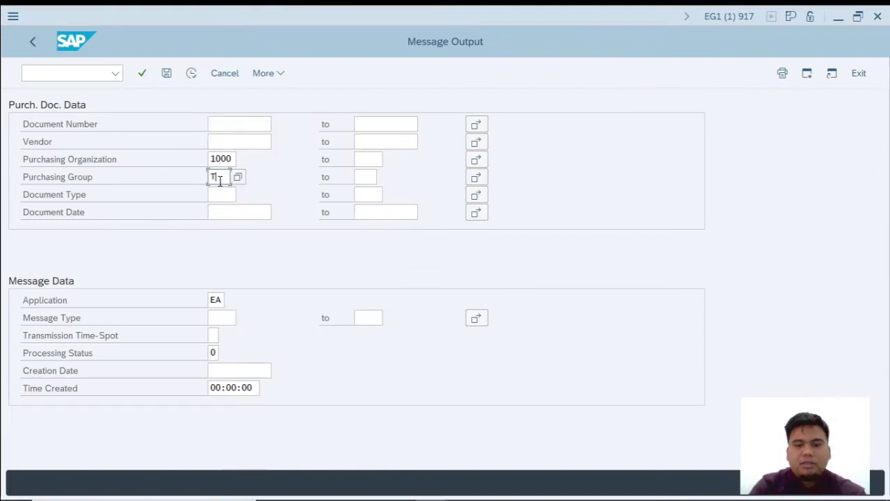
click(228, 318)
text(ABSA)
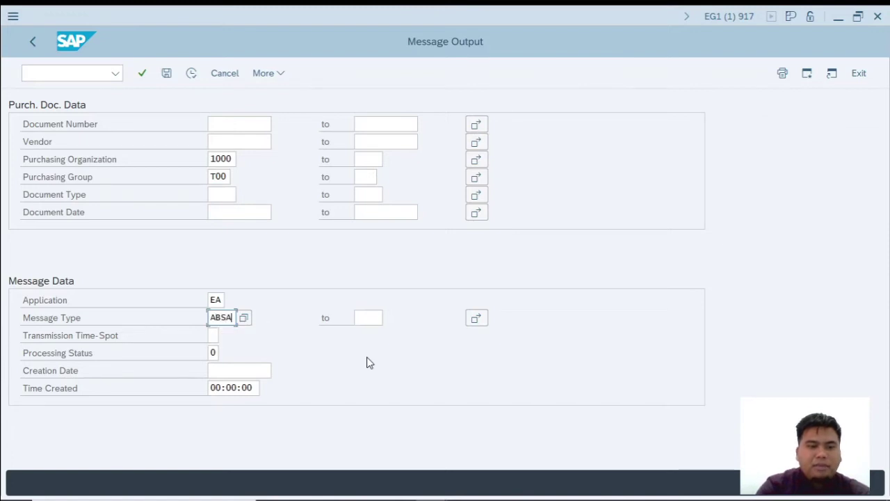
Look up the possible message types to check the meaning of ABSA, and close the value list without choosing an entry
click(244, 318)
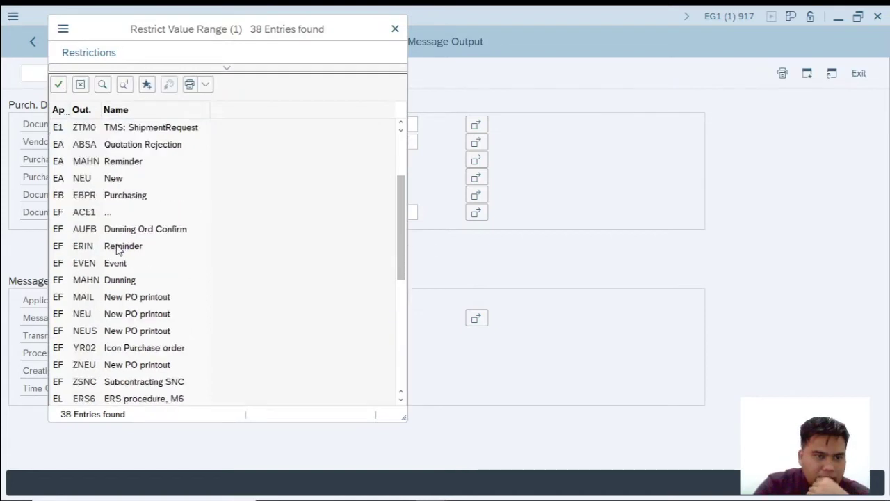
scroll(117, 254, down, 6)
scroll(117, 255, down, 2)
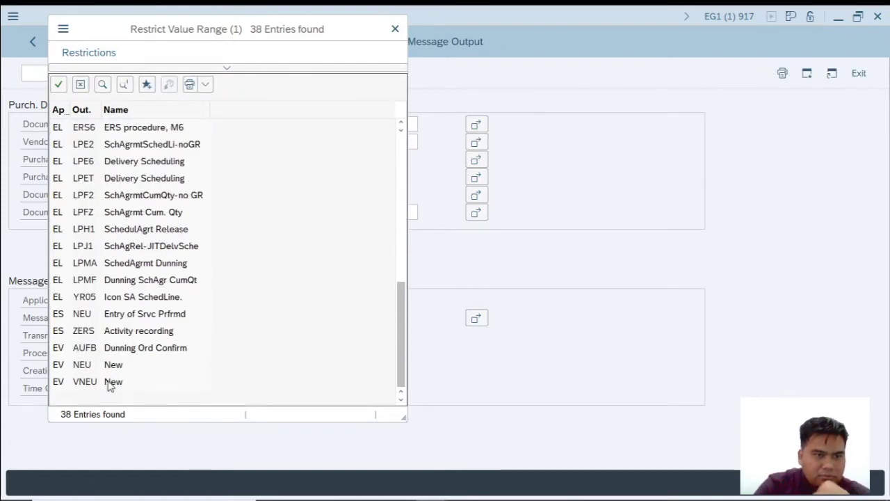
scroll(105, 383, up, 3)
scroll(87, 358, up, 4)
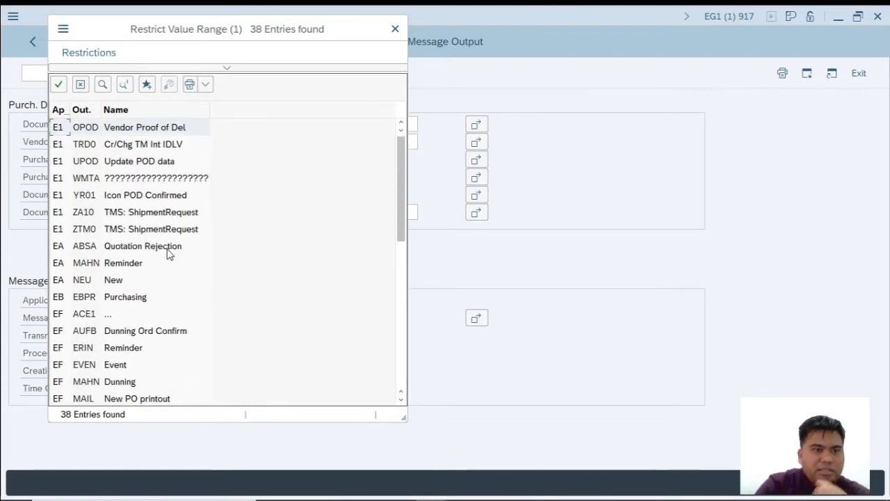
click(108, 251)
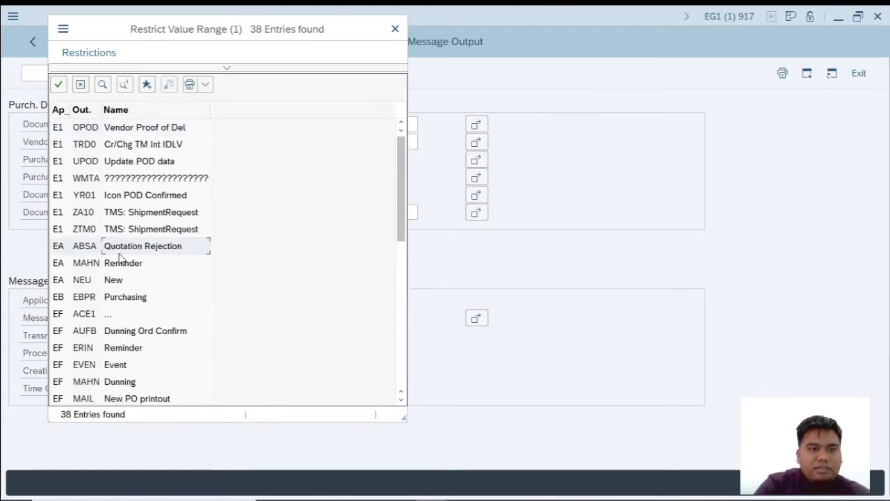
click(395, 30)
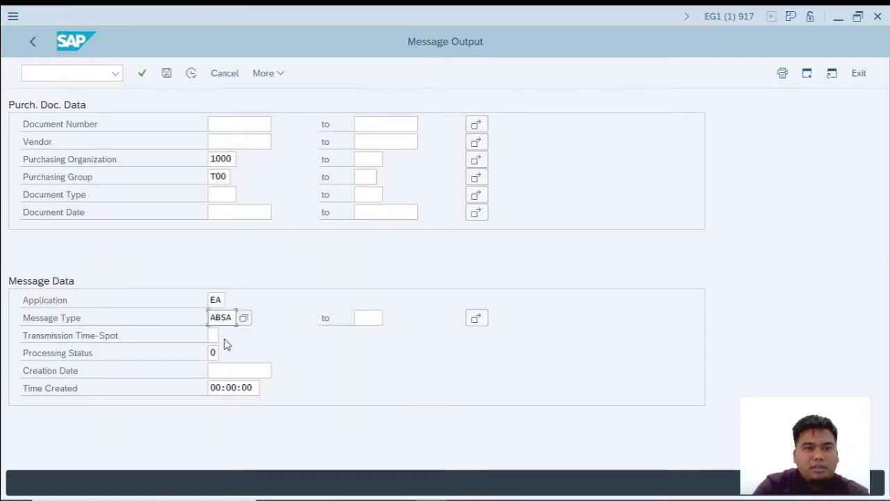
Execute the message selection, select vendor 1950's ABSA message, and display its rejection letter in the print preview
click(190, 77)
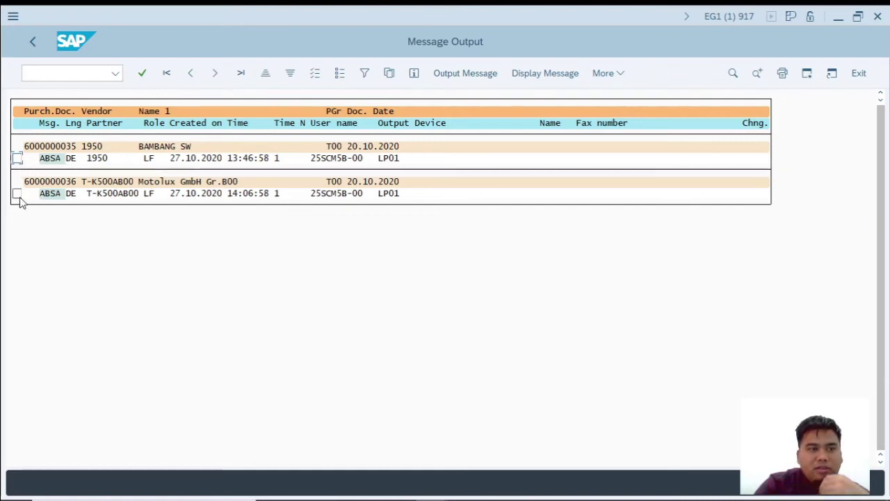
click(18, 158)
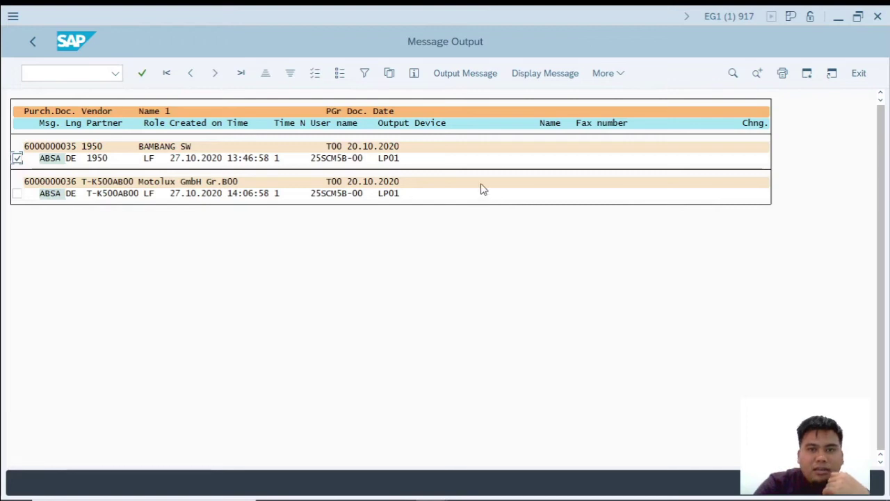
click(519, 80)
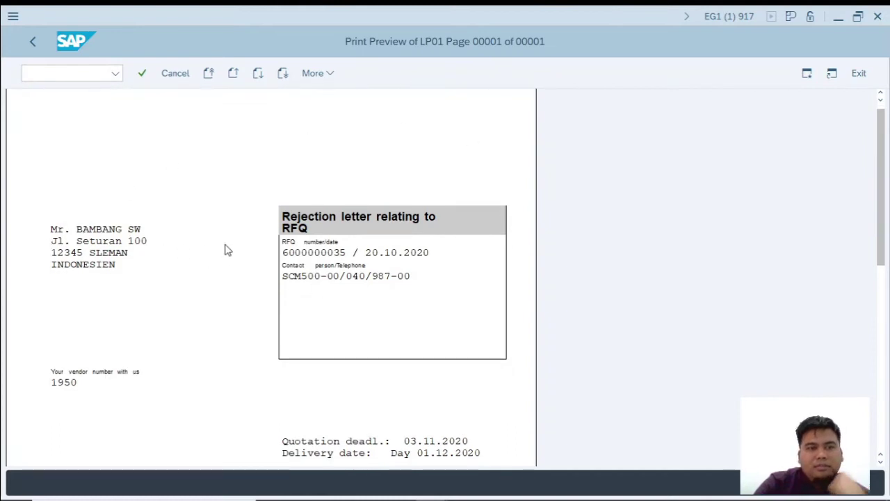
Read through vendor 1950's rejection letter in the print preview, including the RFQ reference, payment terms and item
scroll(140, 261, down, 1)
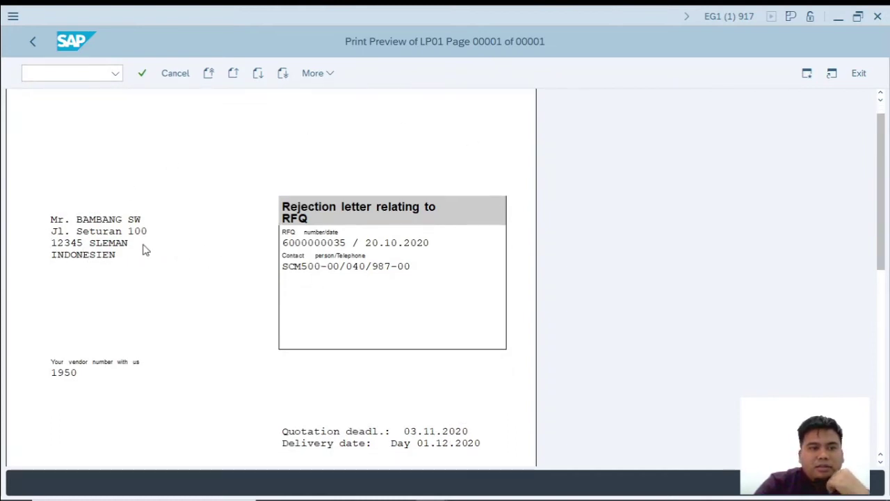
scroll(128, 268, down, 1)
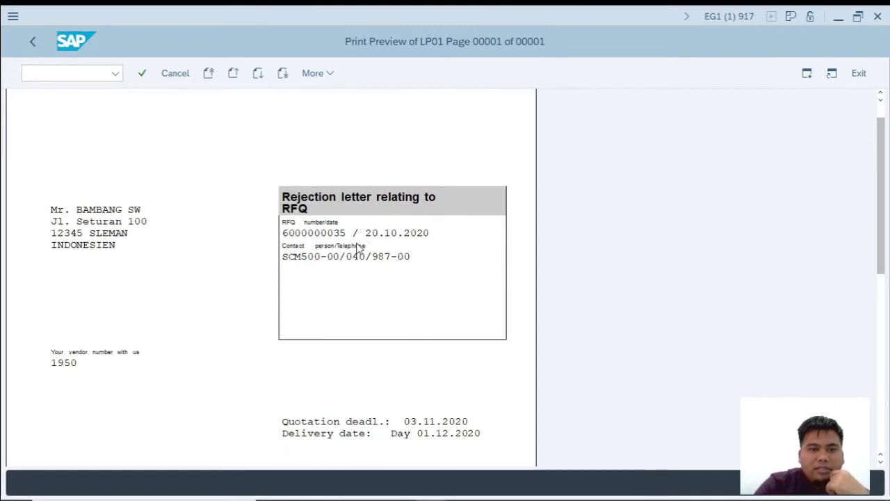
scroll(195, 290, down, 8)
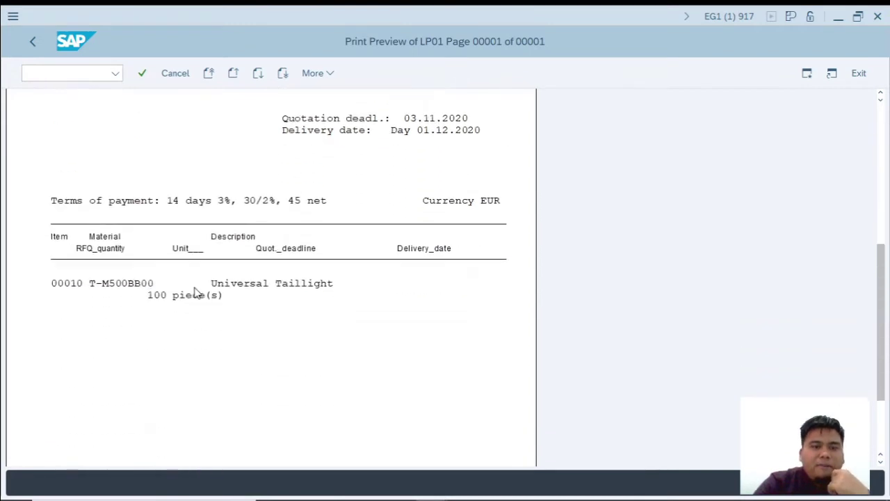
scroll(195, 292, down, 2)
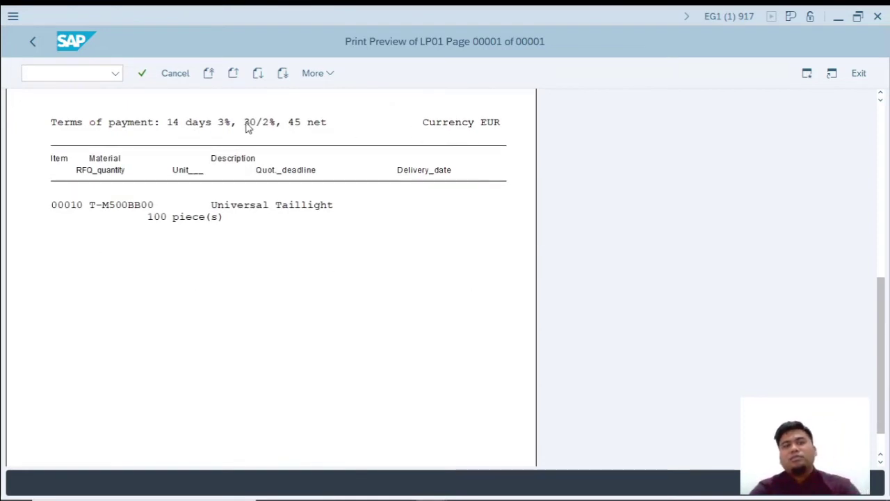
scroll(188, 186, down, 1)
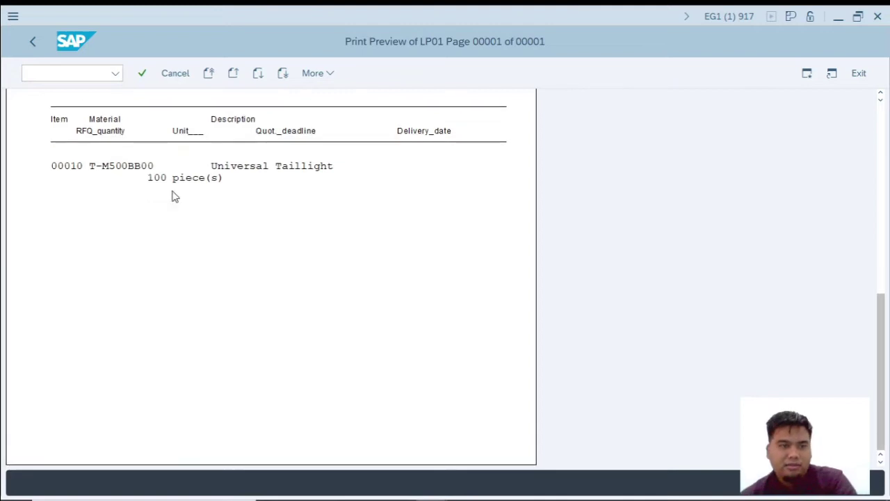
scroll(174, 203, up, 10)
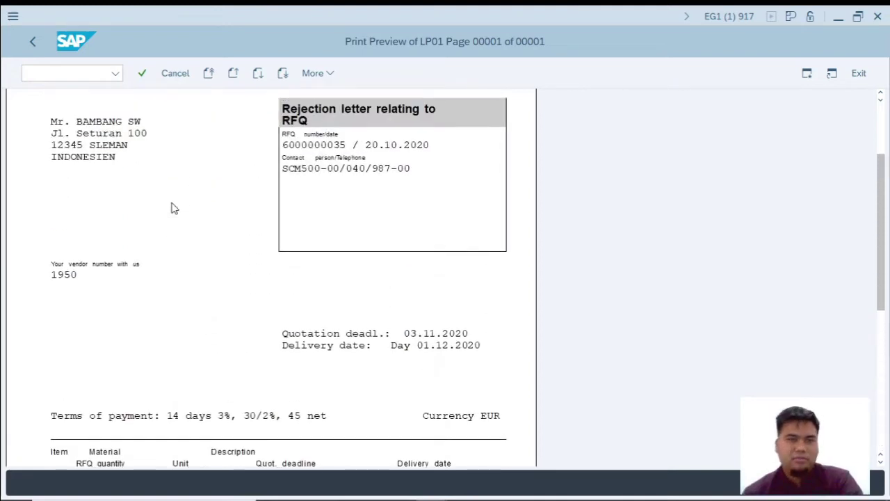
scroll(174, 209, up, 1)
Return to the message list, display the rejection letter for vendor T-K500AB00, and review its contents
click(170, 74)
click(16, 194)
click(543, 75)
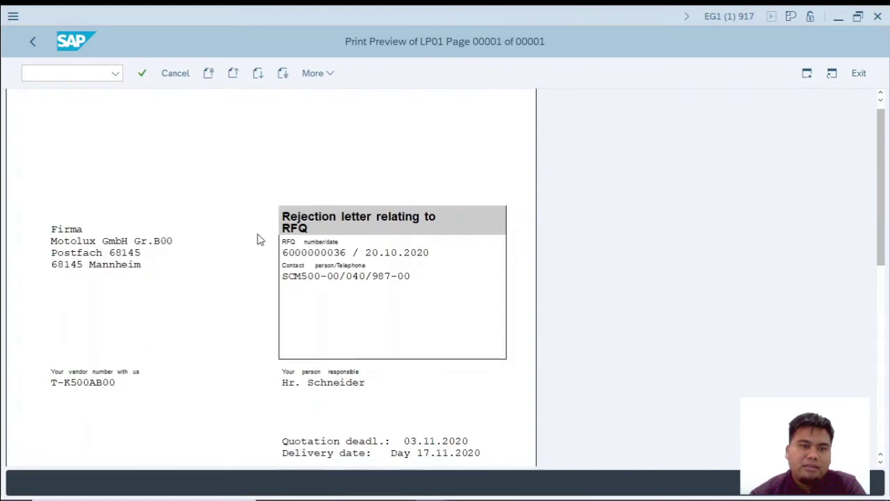
scroll(69, 259, down, 1)
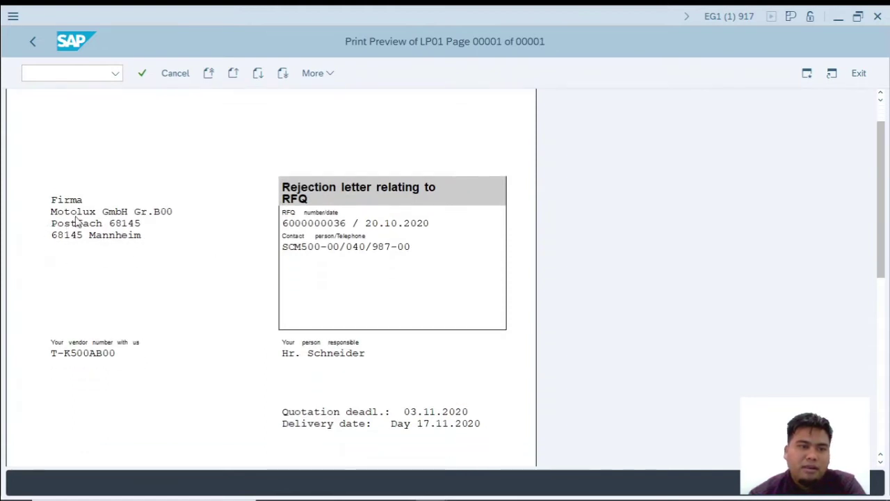
scroll(270, 255, down, 4)
scroll(313, 276, up, 4)
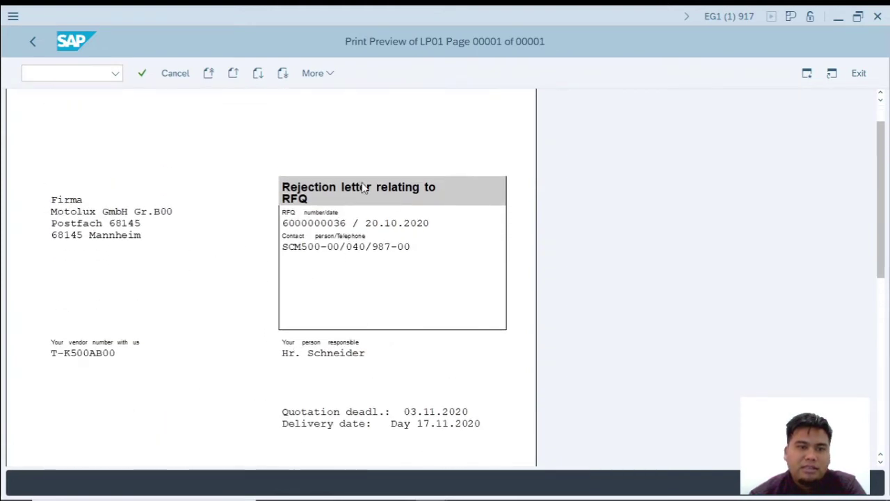
scroll(205, 234, up, 1)
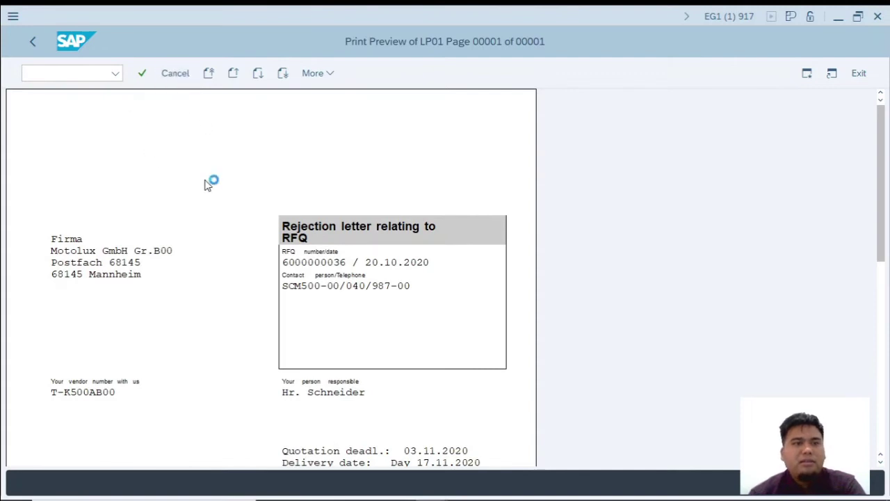
Switch to the RFQ workbook in Excel and enter "2. IKUTI DI MODUL" in cell C58 under the print rejection letter steps
key(alt+Tab)
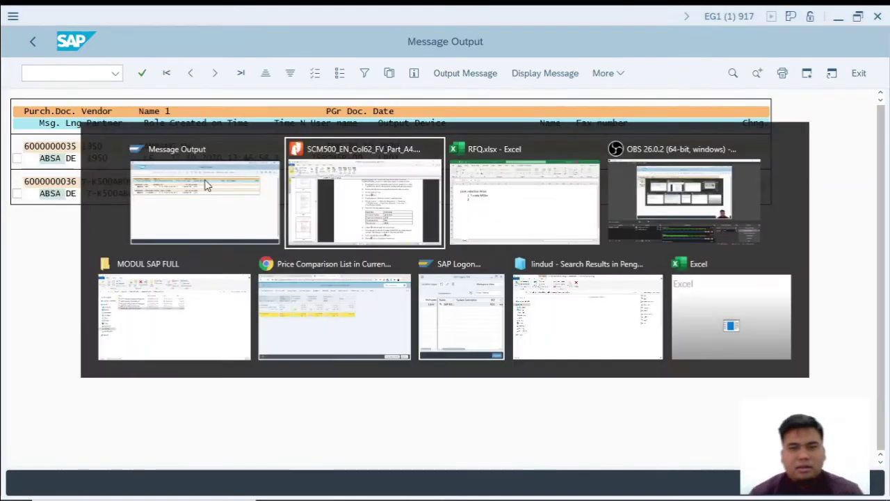
key(alt+Tab)
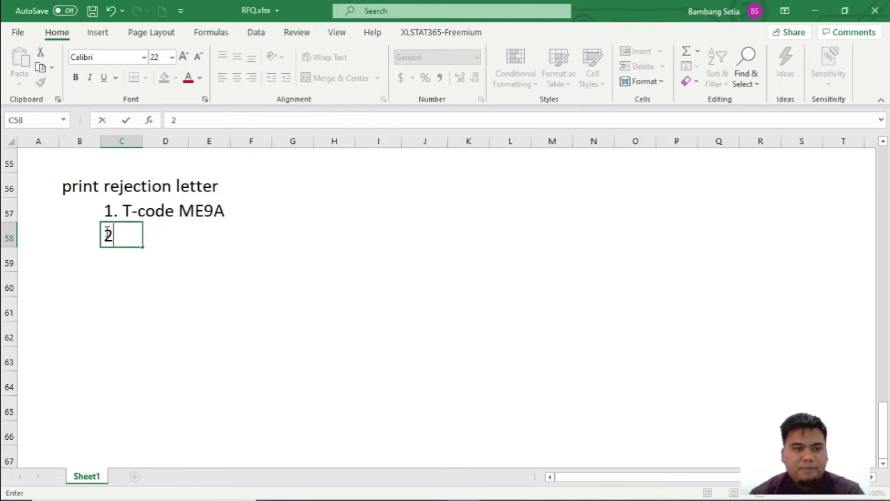
text(2. IKU)
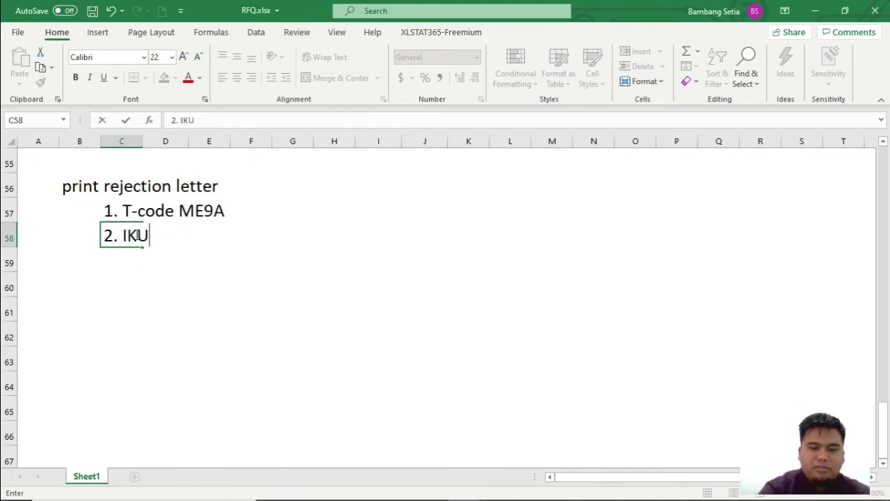
text(TI DI )
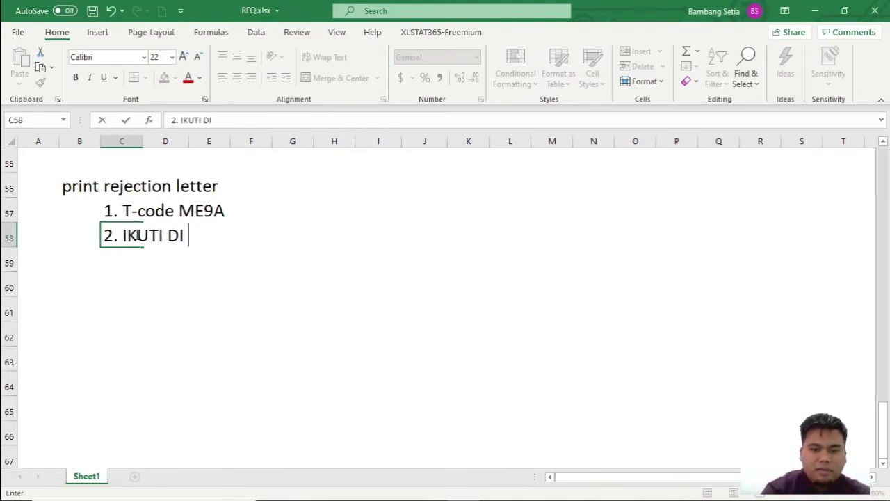
text(MODUL)
key(Return)
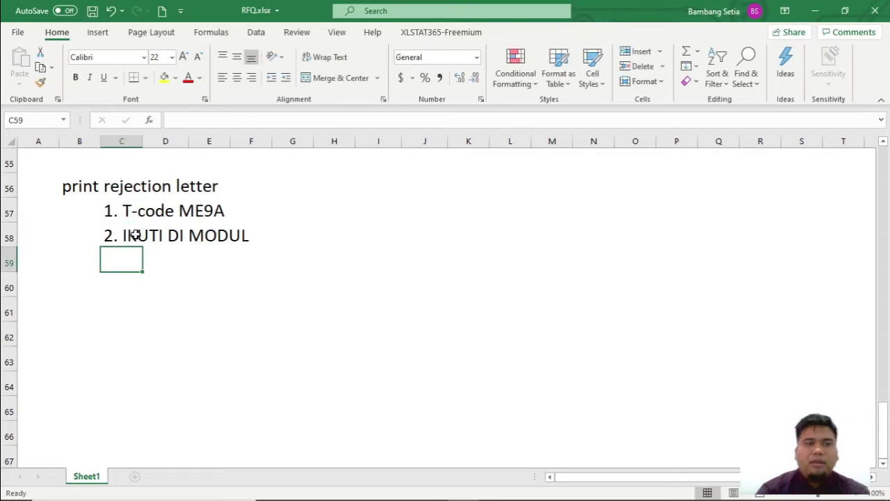
Review the COMPARE PRICE (ME49) vendor rows in the workbook, focusing on vendor 3 and its LANJUTKAN KE PO note
click(146, 297)
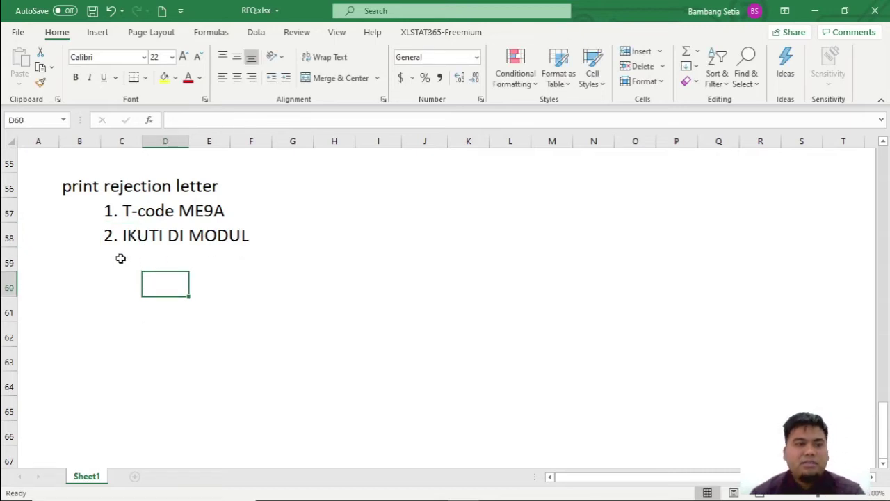
click(109, 267)
scroll(185, 274, up, 6)
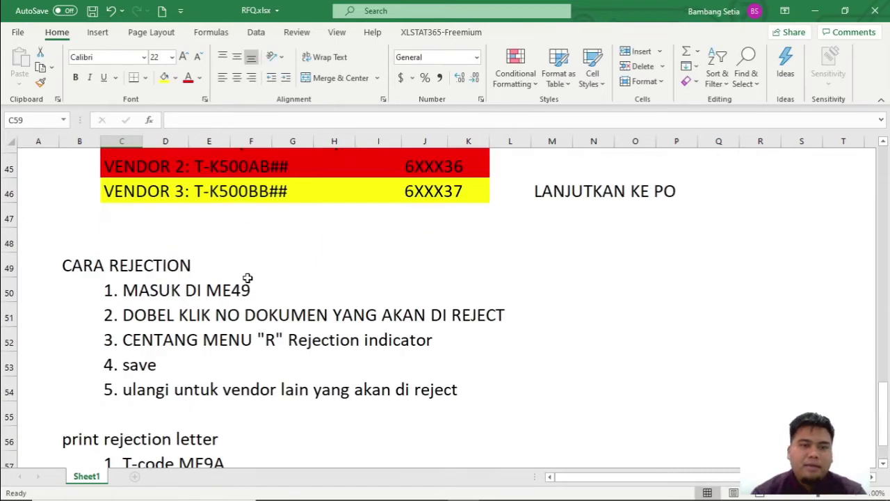
drag(121, 339, 724, 346)
scroll(165, 348, down, 1)
drag(132, 321, 667, 319)
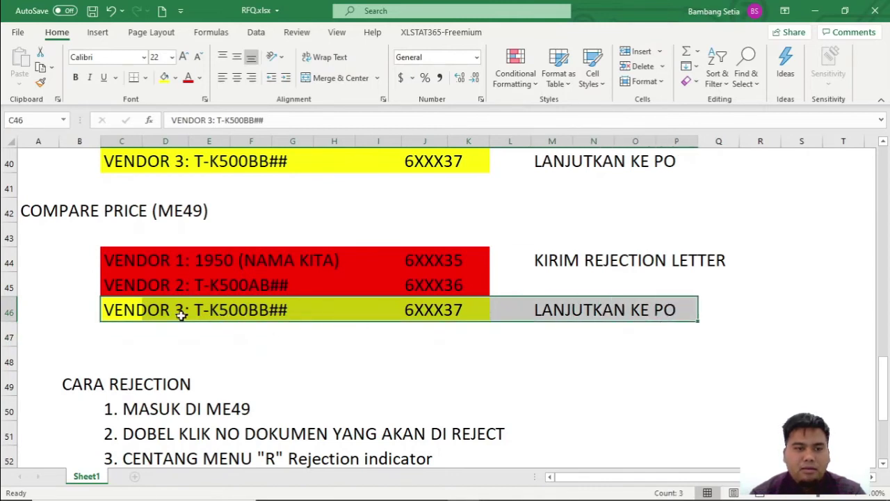
click(256, 311)
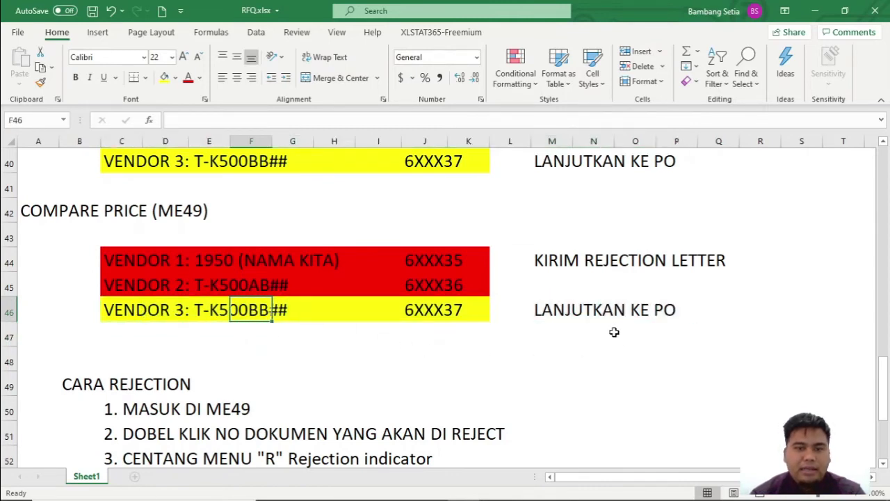
drag(596, 317, 632, 311)
scroll(248, 378, down, 3)
Switch to the SCM500 PDF and find page 202 with the purchase order diagram in the Create Purchase Order with Reference lesson
key(alt+Tab)
key(alt+Tab)
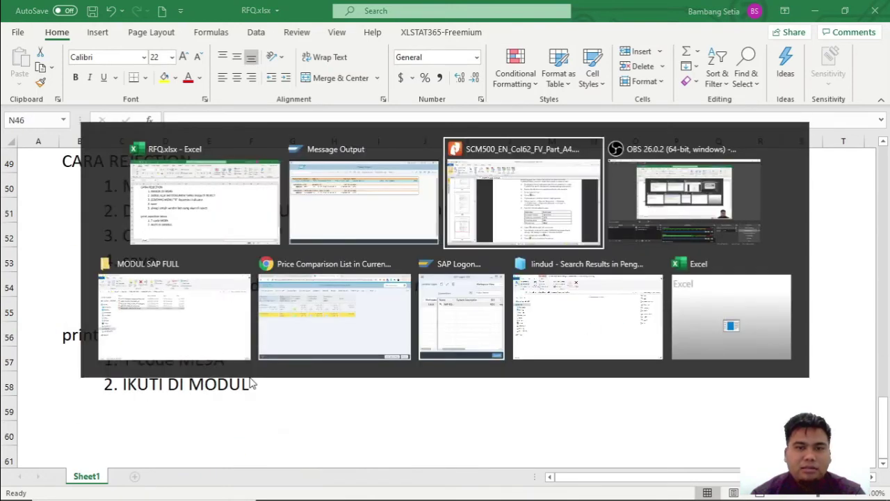
scroll(116, 413, down, 5)
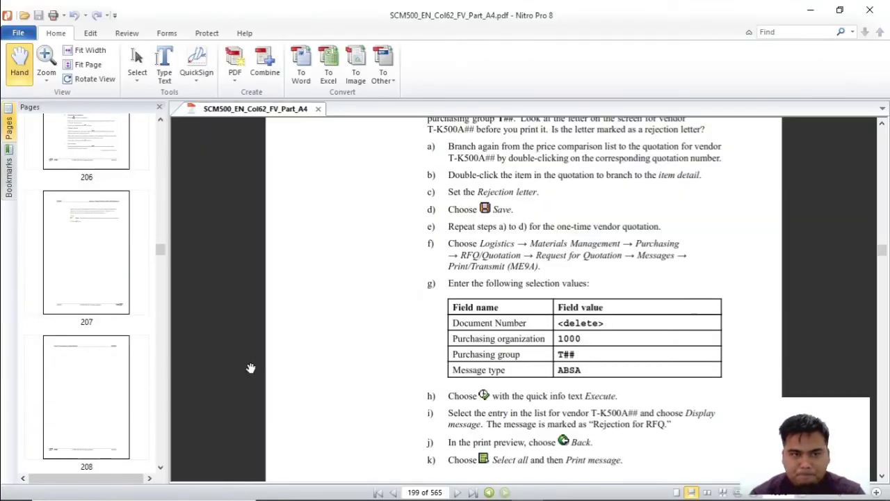
click(116, 290)
click(106, 386)
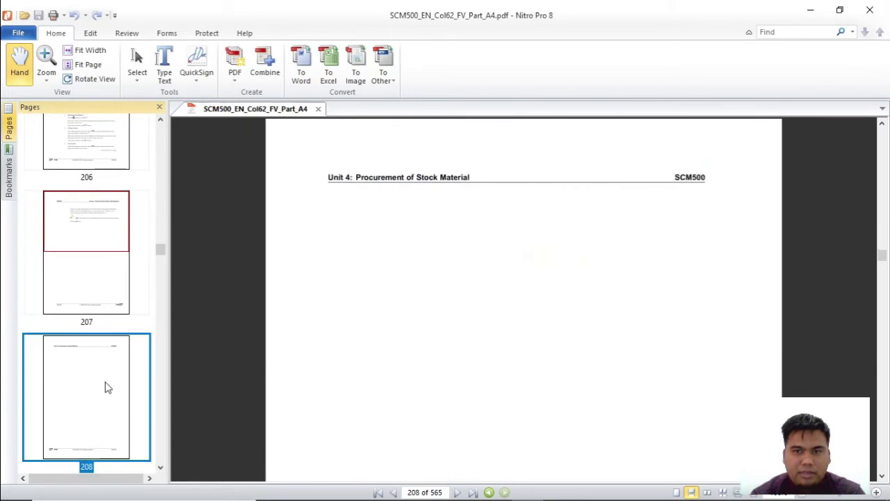
click(108, 245)
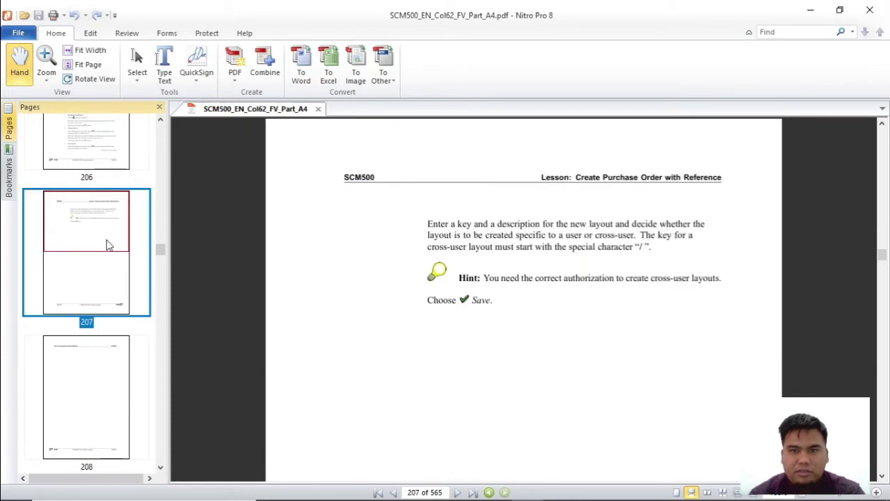
scroll(117, 279, up, 6)
click(115, 362)
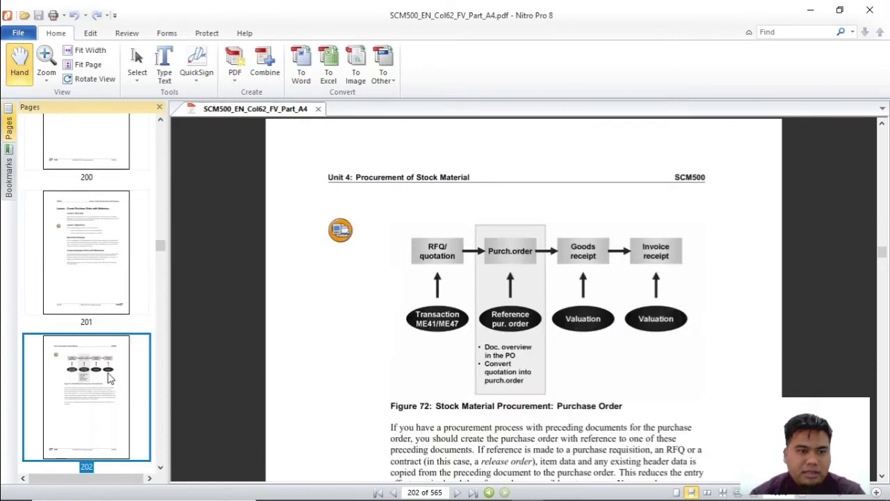
Read on through the Create Purchase Order with Reference lesson, including the document overview configuration, to the Exercise 11 tasks and beyond
scroll(481, 336, down, 2)
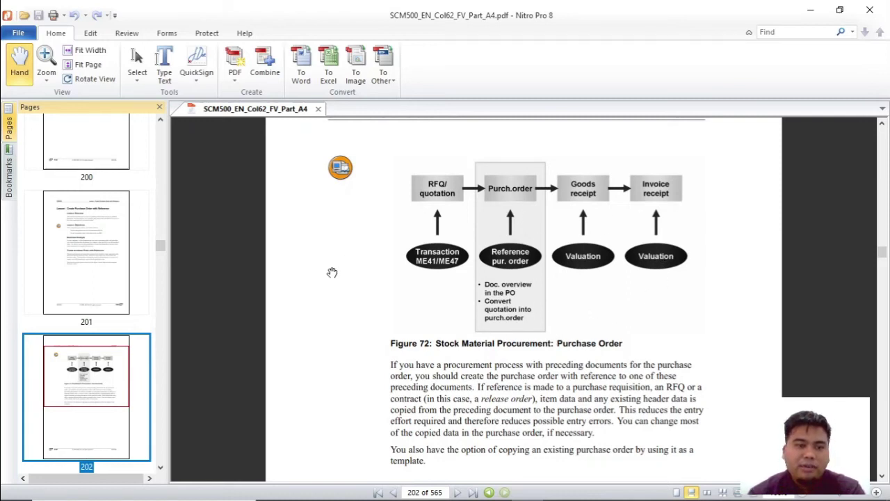
scroll(532, 391, down, 15)
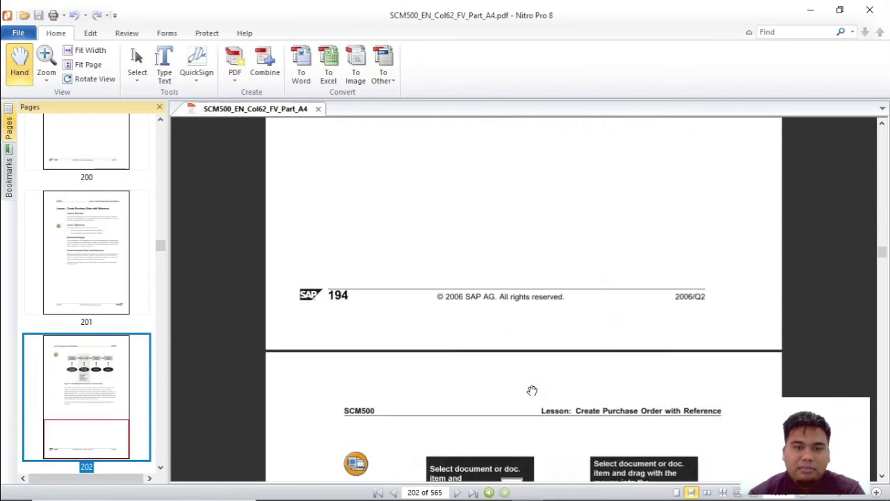
scroll(532, 391, down, 20)
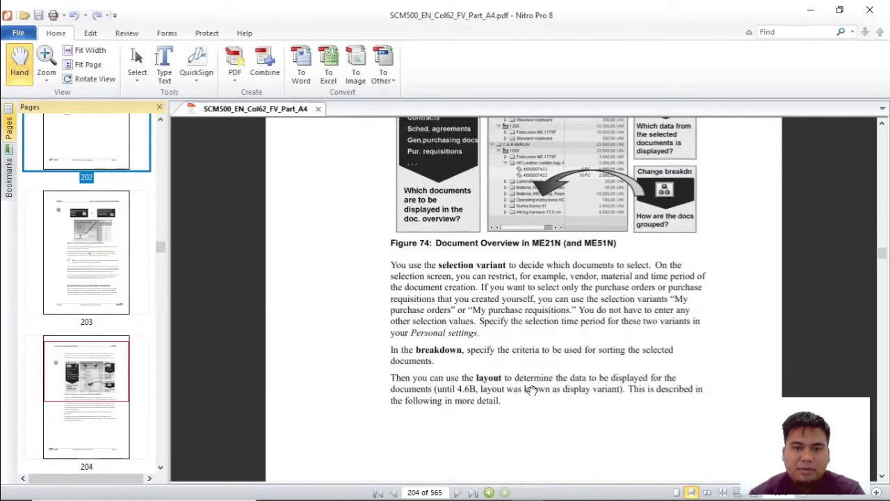
scroll(532, 391, down, 15)
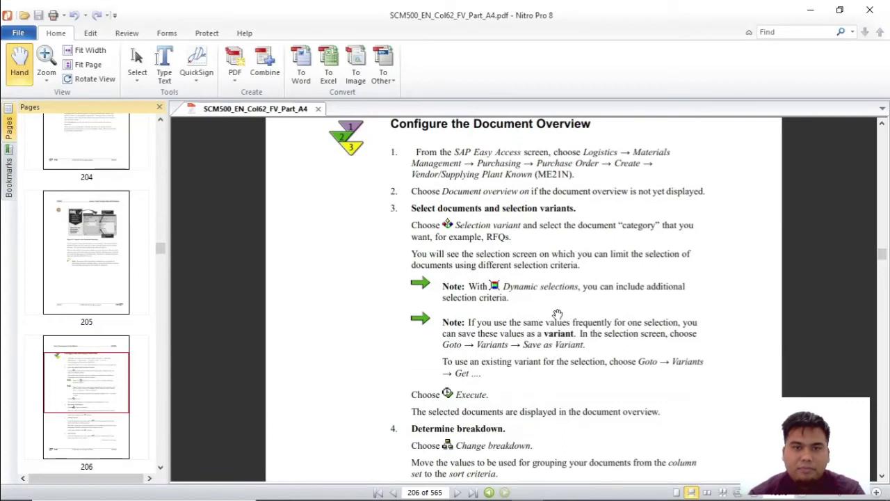
scroll(492, 312, down, 12)
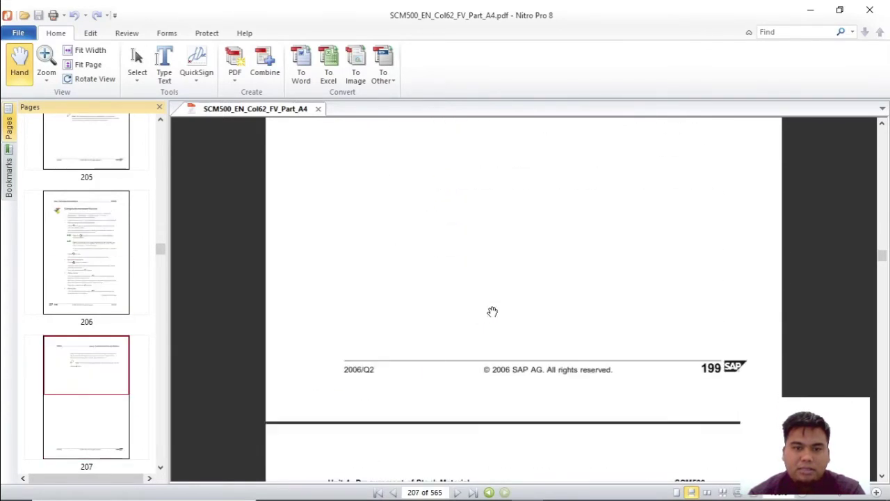
scroll(493, 312, down, 15)
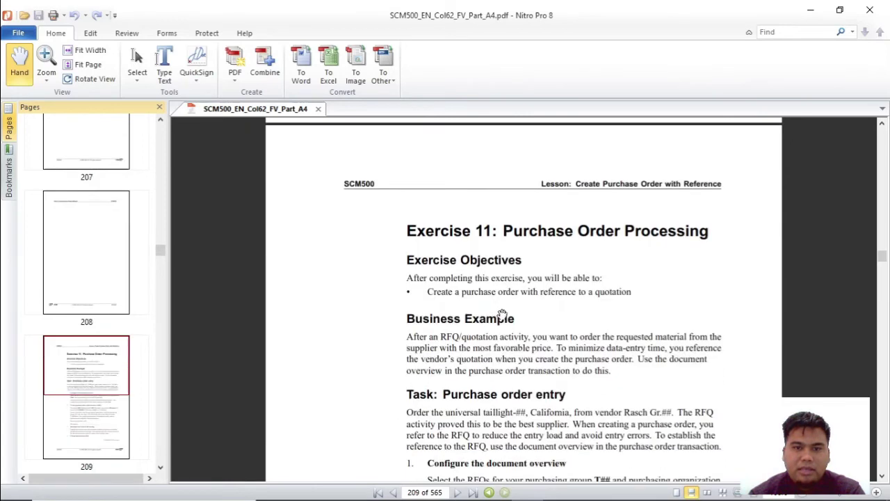
scroll(453, 266, down, 8)
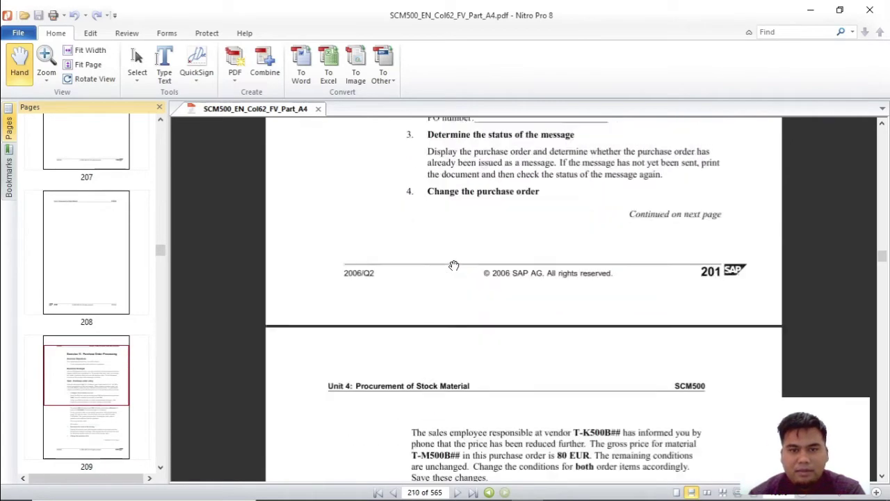
scroll(454, 266, down, 15)
scroll(509, 311, down, 1)
Switch to SAP and leave the Message Output transaction for the SAP Easy Access screen
key(alt+Tab)
key(alt+Tab)
key(alt+Tab)
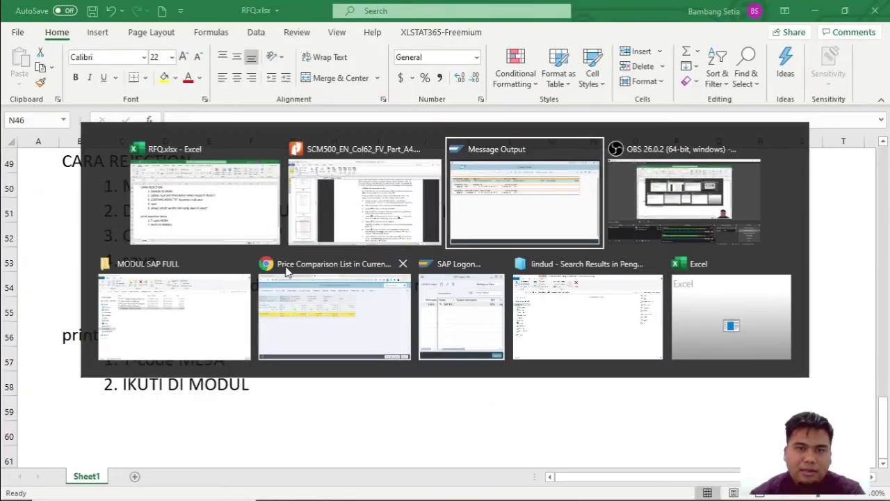
click(82, 74)
key(Return)
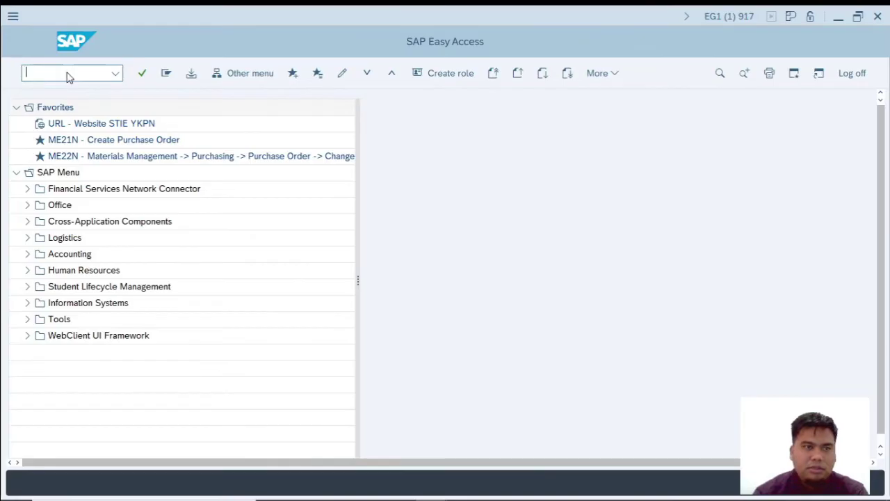
Switch back to the RFQ workbook in Excel, at the rejection letter notes
key(alt+Tab)
key(alt+Tab)
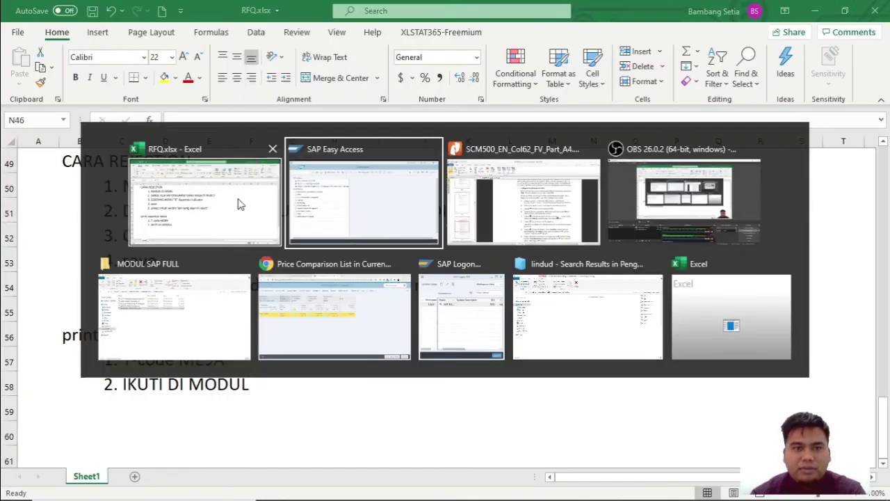
key(alt+Tab)
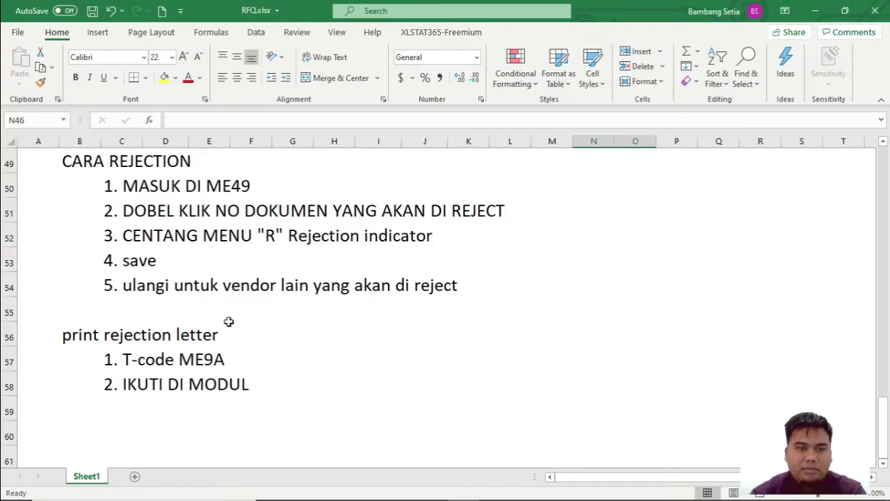
Add the heading CREATE PO WITH REFERENCE (QUOTATION) in cell B60 below the print rejection letter notes
click(69, 431)
scroll(91, 418, down, 1)
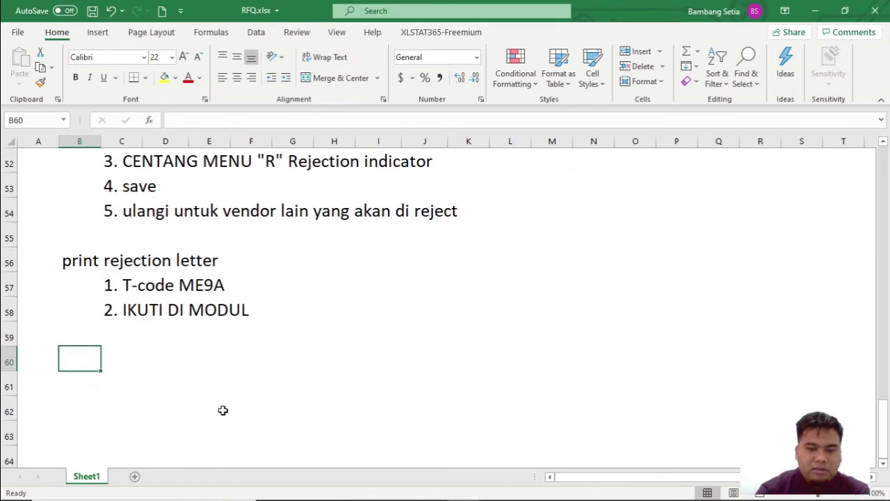
text(CREATE PO )
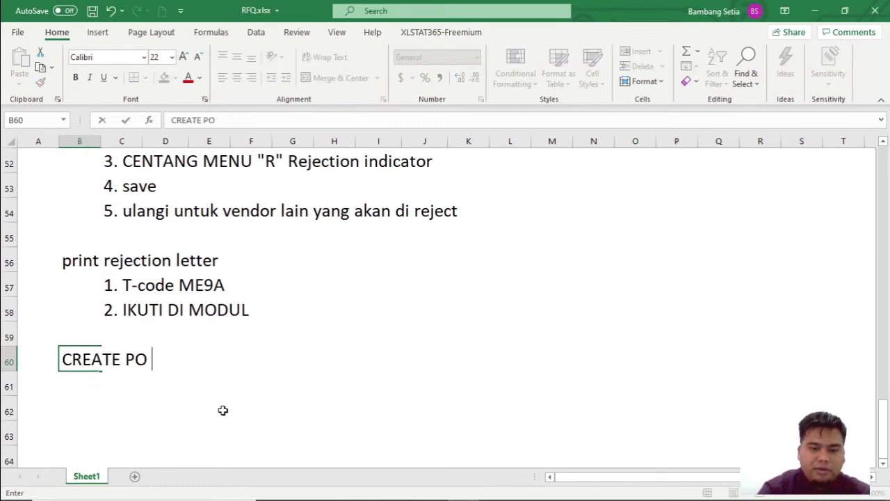
text(WITH)
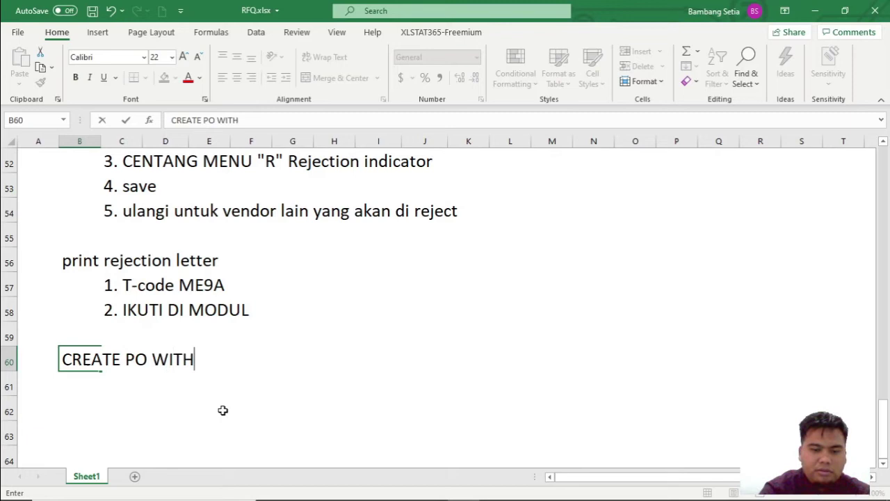
text( REFEREN)
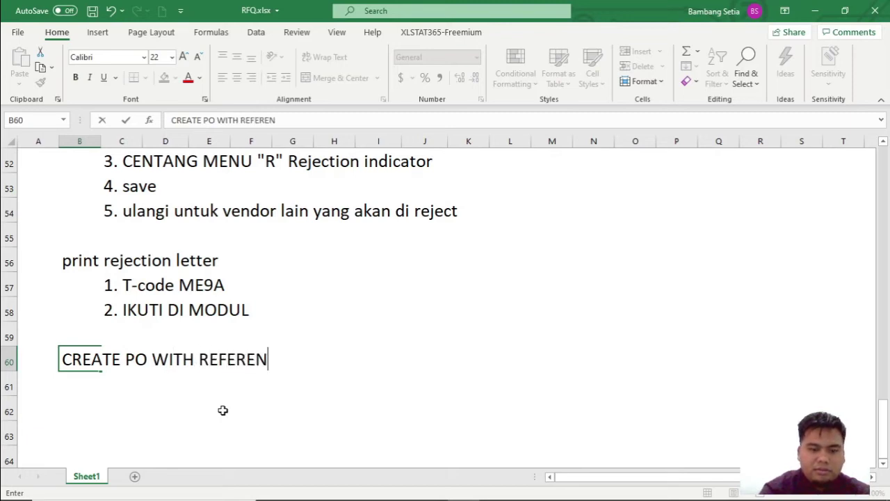
text(CE (QUO)
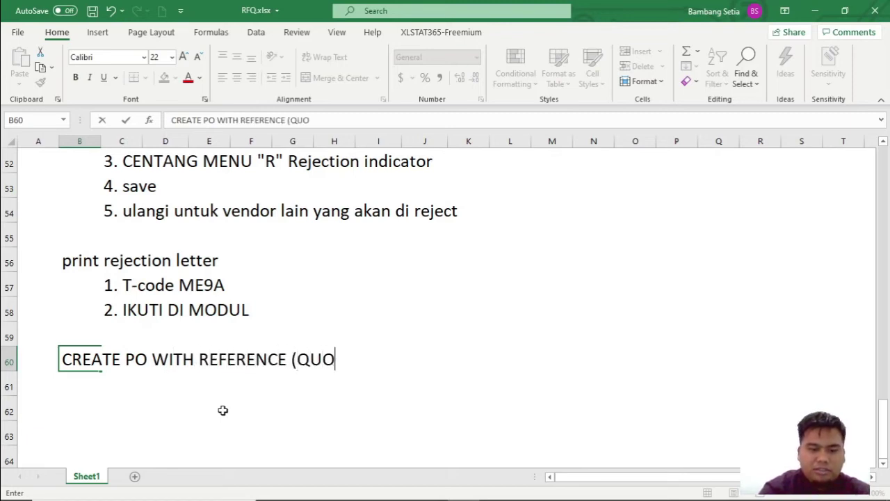
text(TATION))
key(alt+Tab)
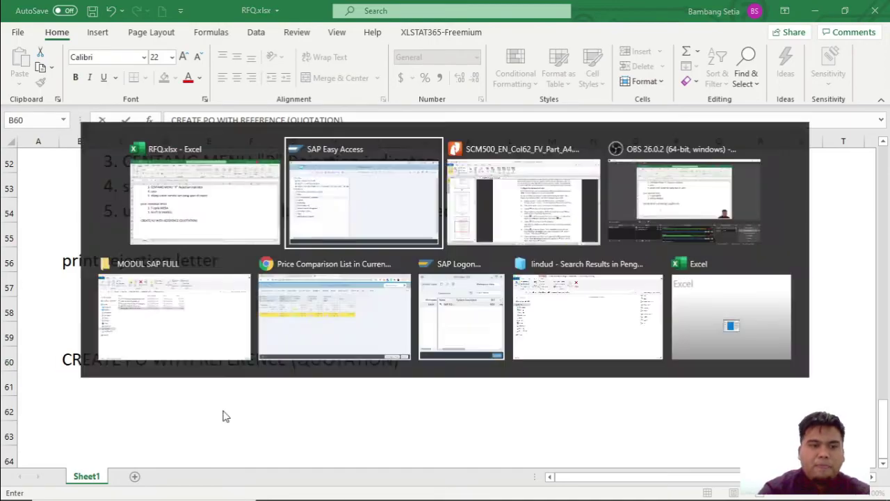
Write "1. T-CODE ME21N" in cell B61 and start point "2." in cell B62
click(99, 386)
text(1.)
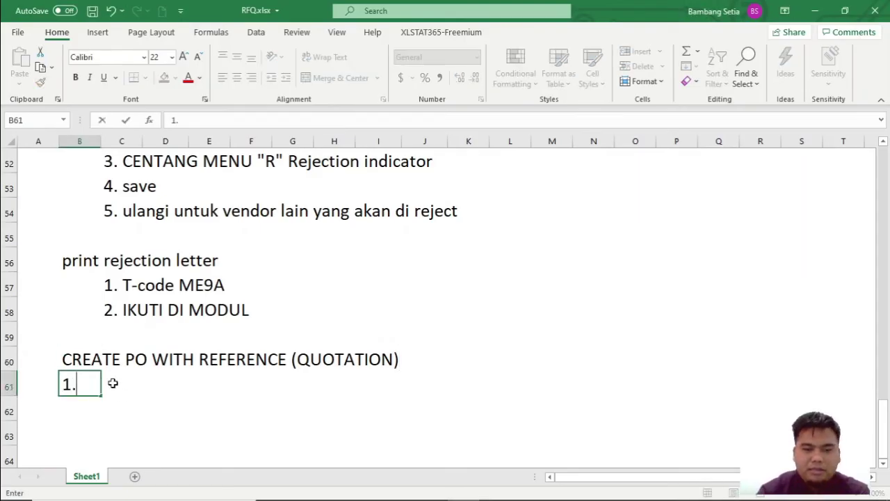
text( T-CO)
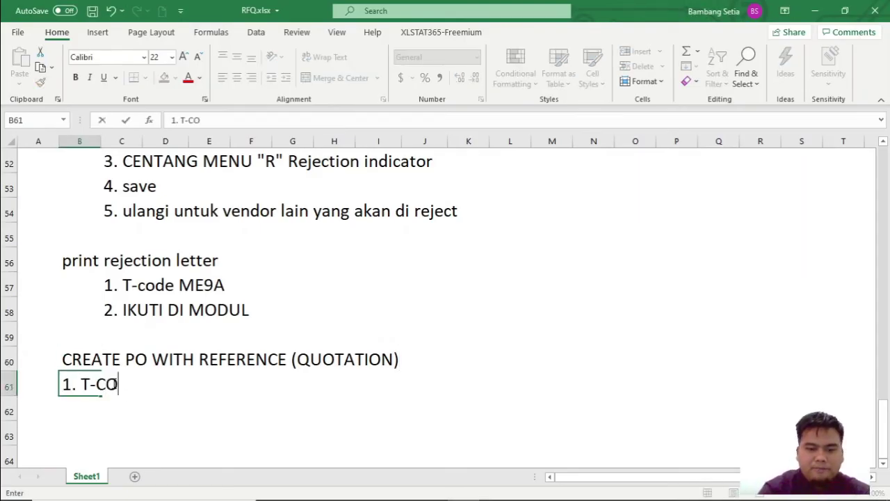
text(DE ME21N)
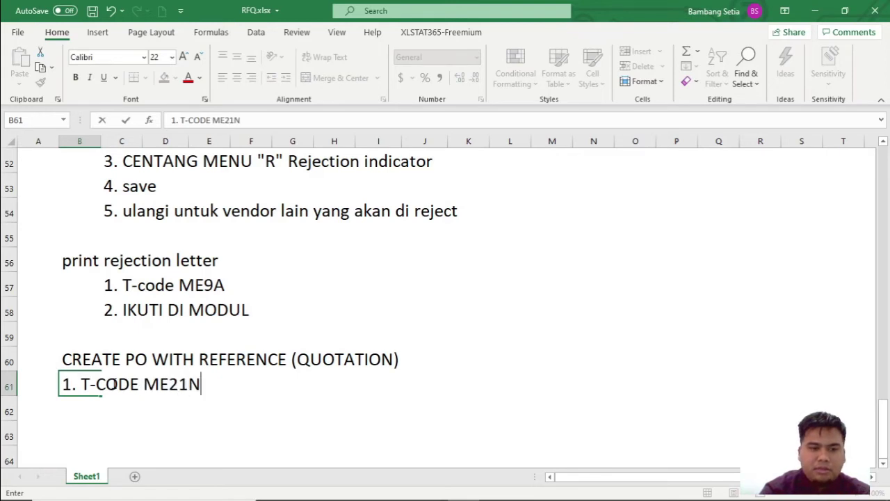
key(Return)
text(2.)
Switch to SAP, start transaction ME21N and close the help text beside the new purchase order
key(alt+Tab)
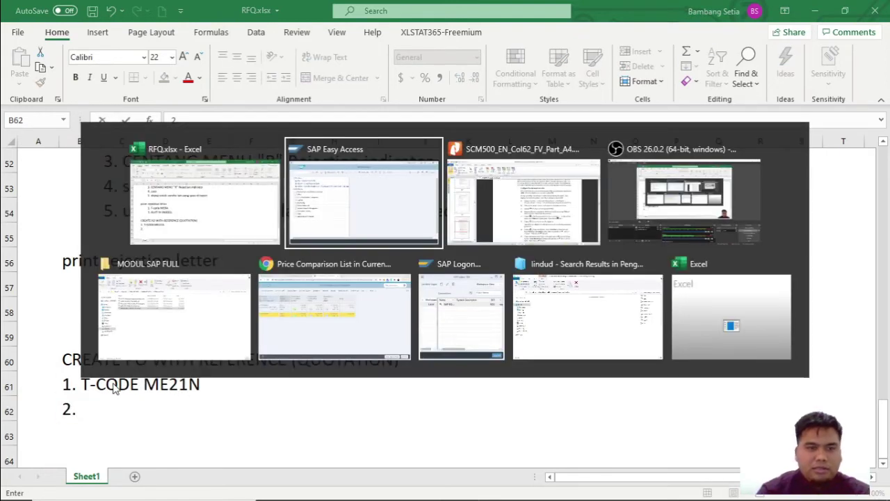
text(ME21N)
key(Return)
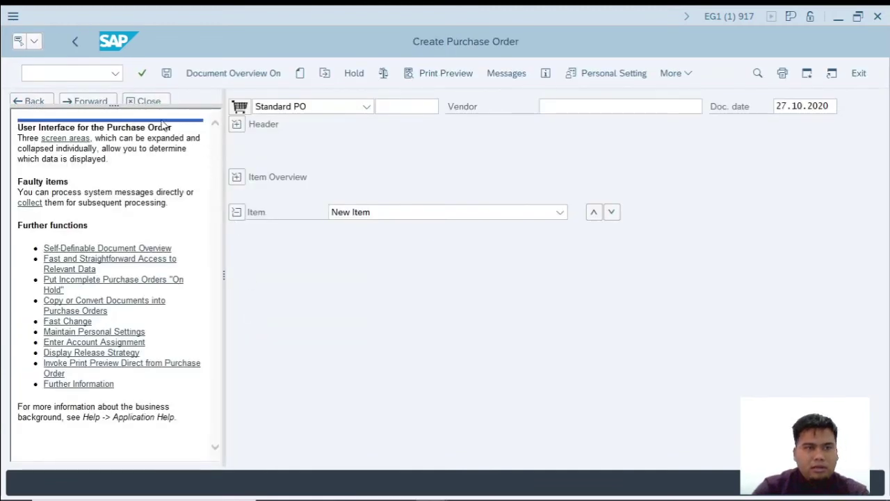
click(154, 102)
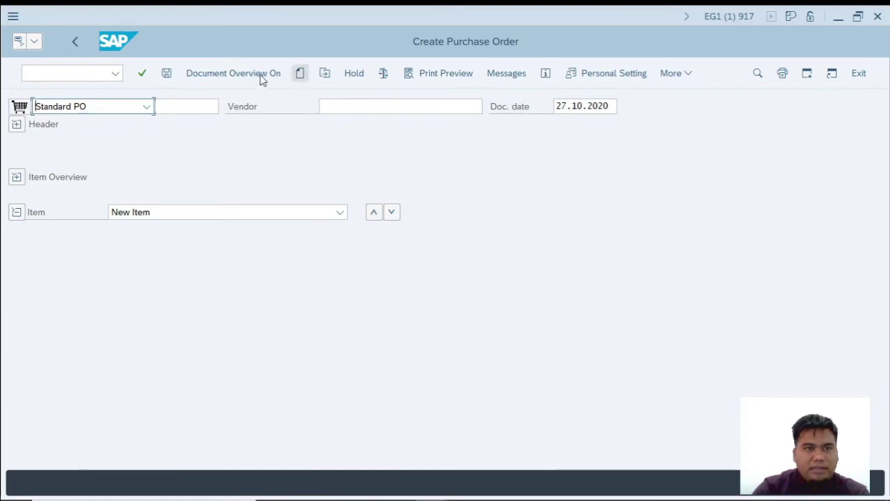
Switch back to the RFQ workbook in Excel and complete point 2 as "2. DOCUMENT OVERVIEW ON"
key(alt+Tab)
text(DOCUMENT)
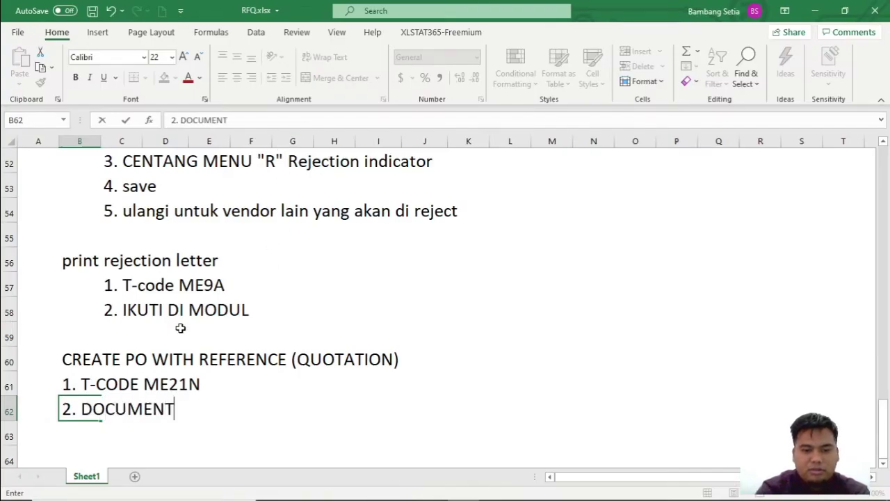
text( OVERVIEW)
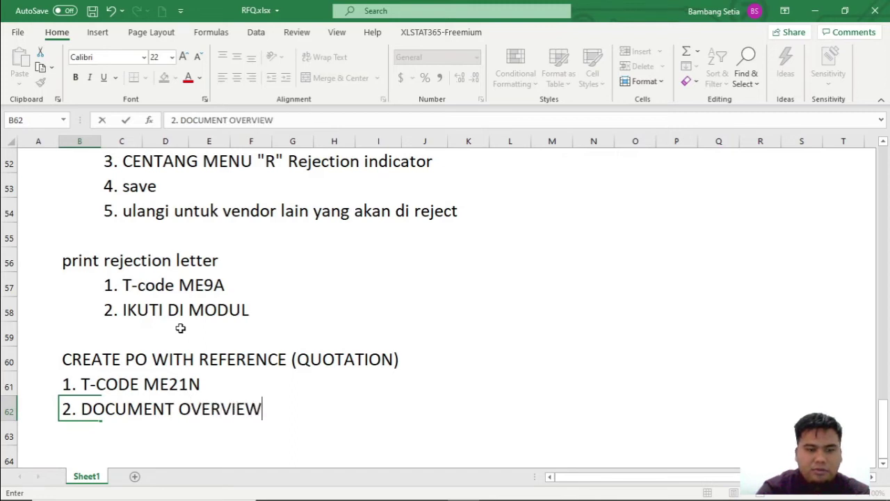
text( ON)
Return to SAP, turn on the document overview for the purchase order and widen its pane
key(alt+Tab)
click(230, 73)
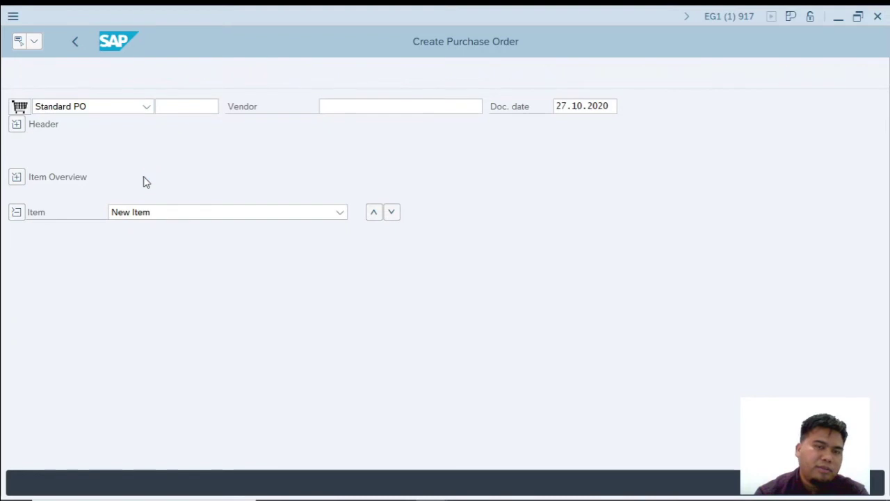
drag(99, 243, 163, 242)
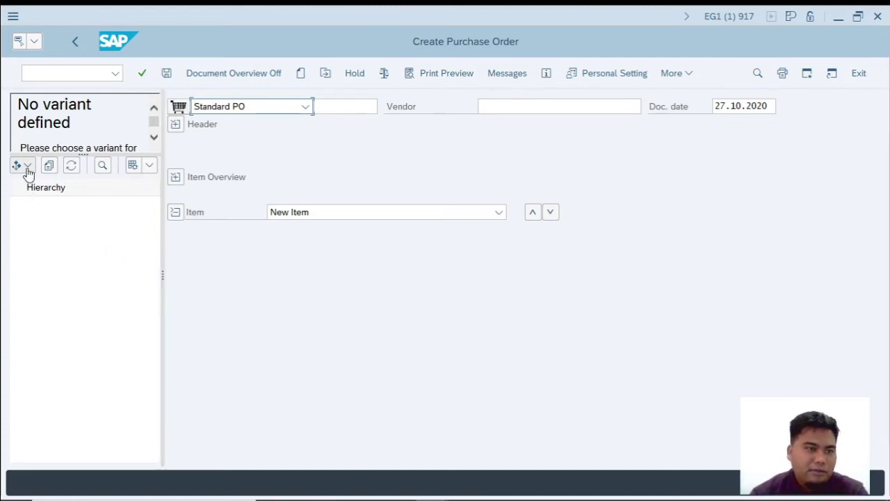
Switch to the RFQ workbook in Excel and write "3. PILIH SELECTINON VARIANCE" in cell B63
key(alt+Tab)
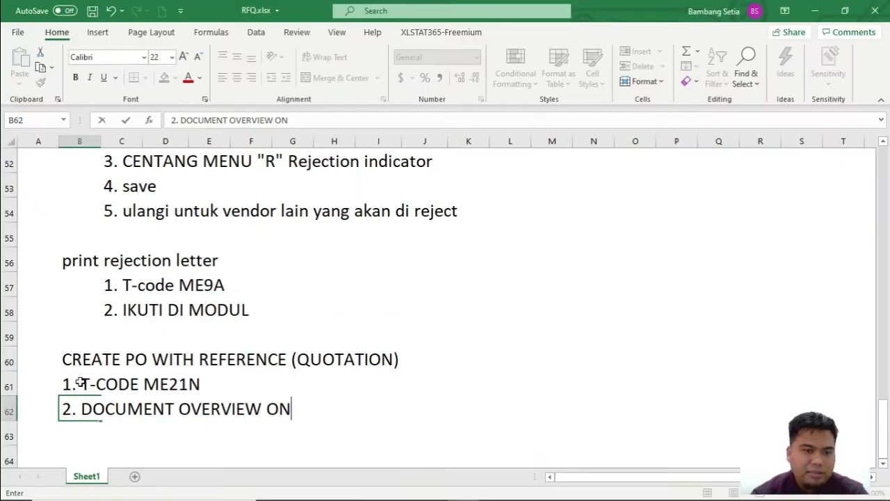
key(Down)
text(3,)
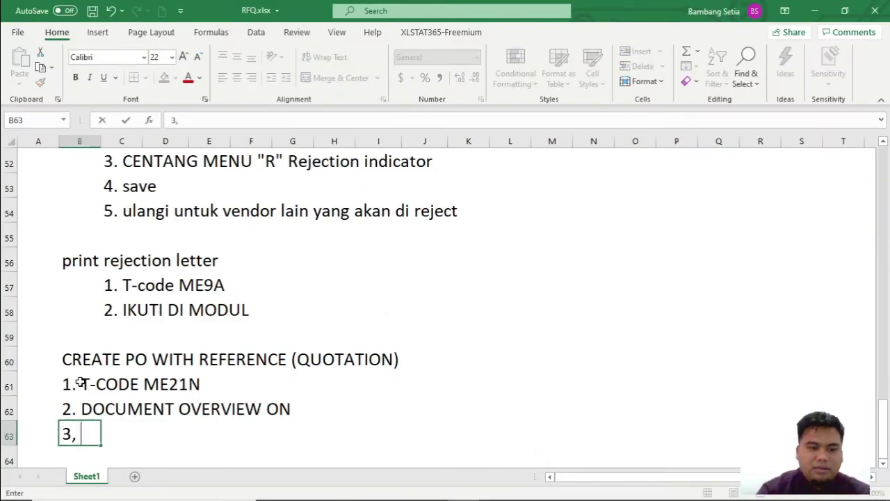
text( P)
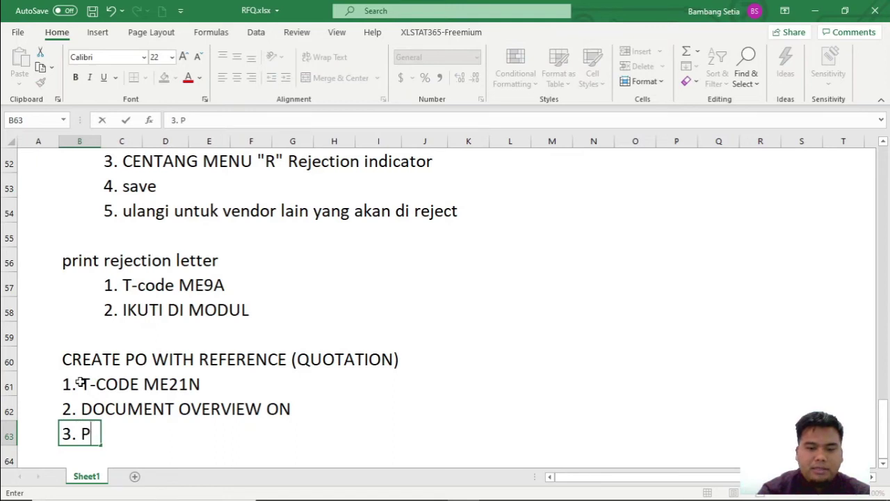
text(ILIH SELEC)
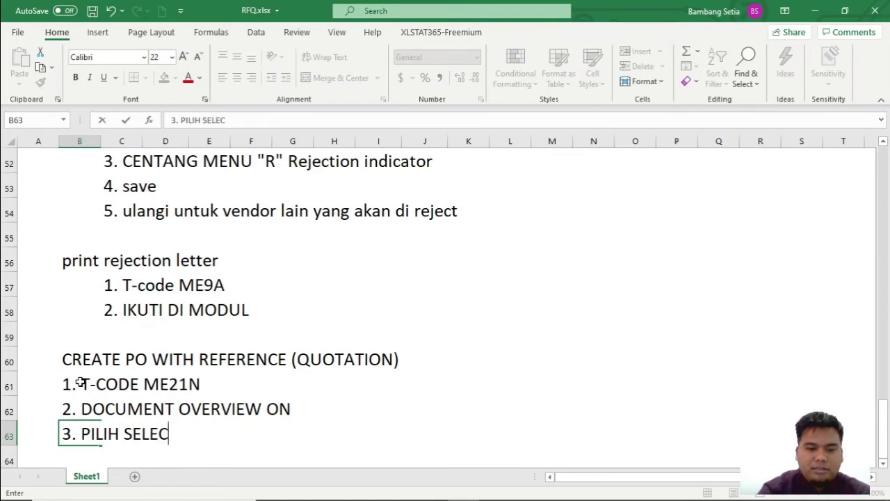
text(TINON VARIANCE)
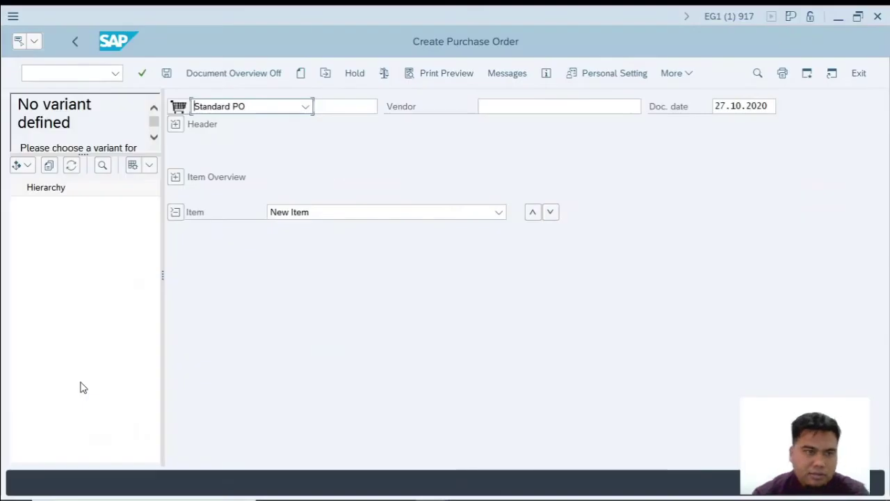
Check the selection variant wording in SAP and correct VARIANCE to VARIANT in point 3 of the Excel notes
click(28, 165)
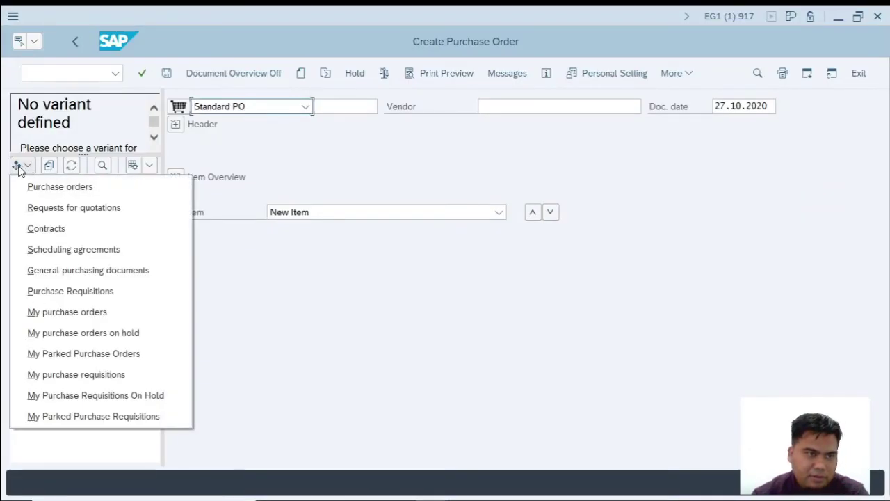
click(309, 355)
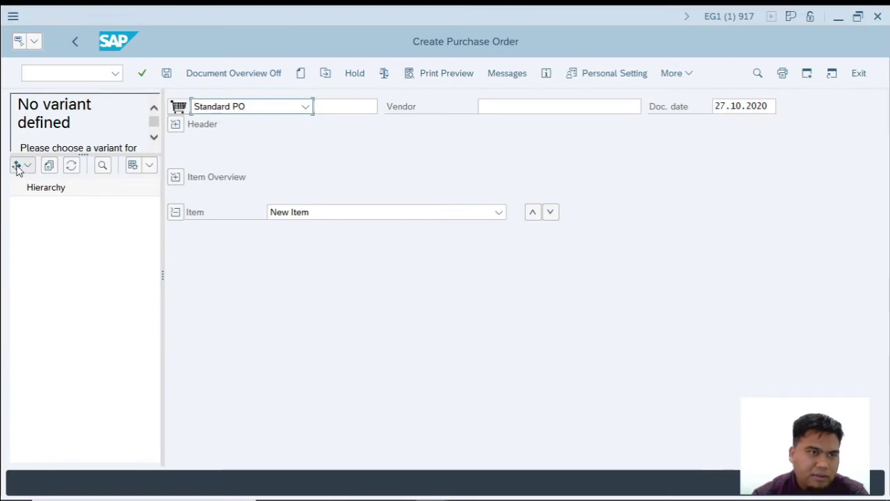
click(136, 262)
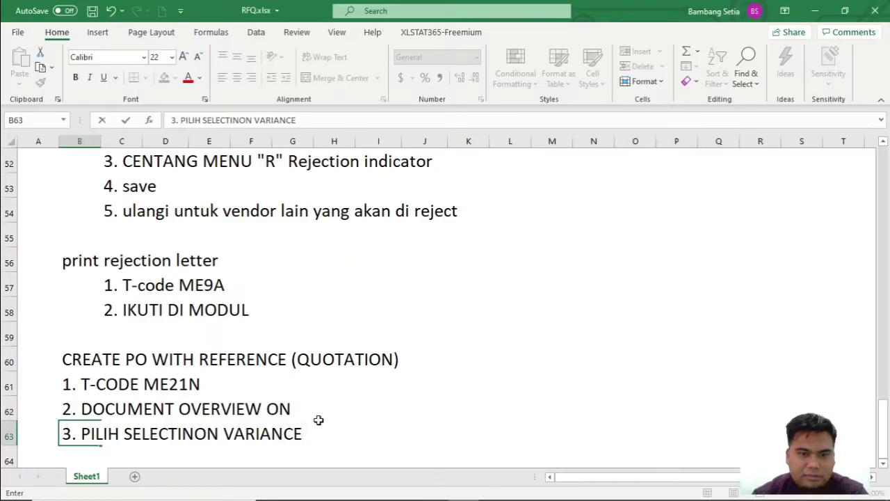
key(BackSpace)
text(T)
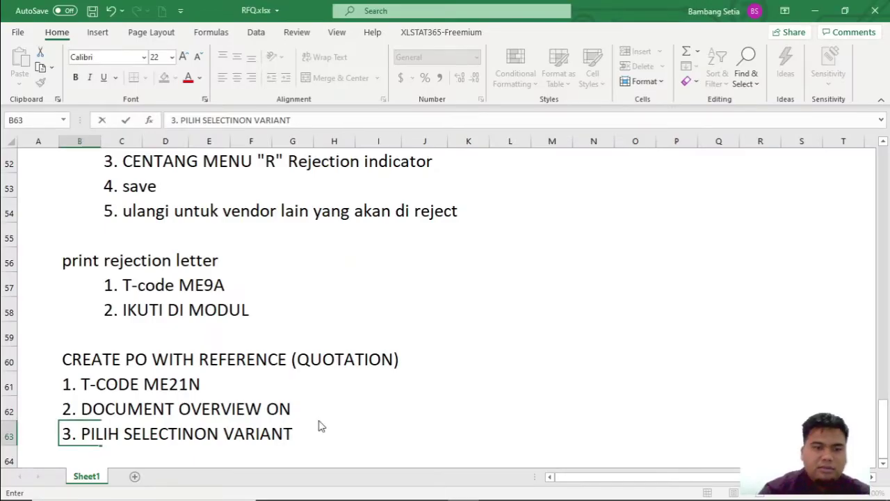
Look at the selection variant choices in SAP, and read the document overview and RFQ reference instructions on page 211 of the SCM500 PDF
key(alt+Tab)
click(29, 166)
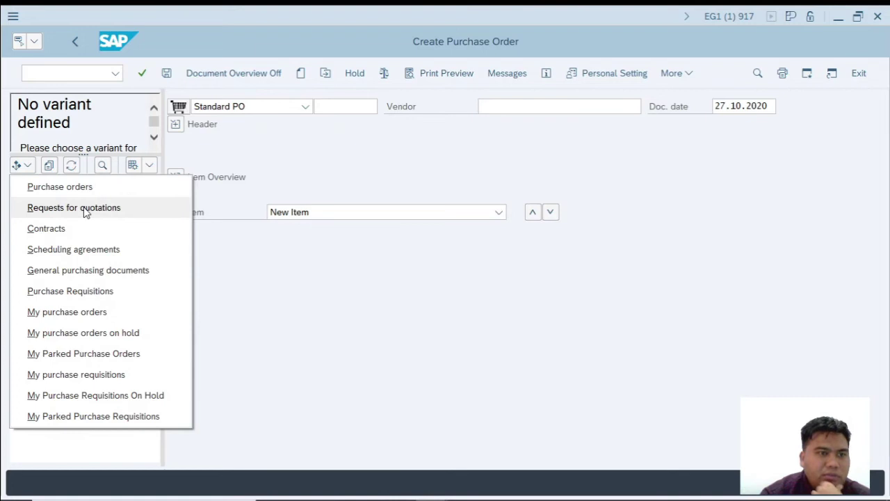
key(alt+Tab)
key(alt+Tab)
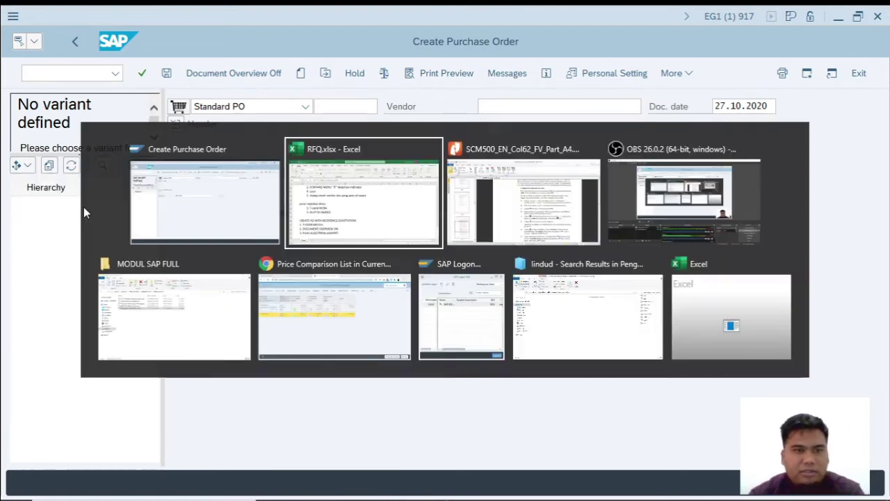
scroll(602, 398, down, 3)
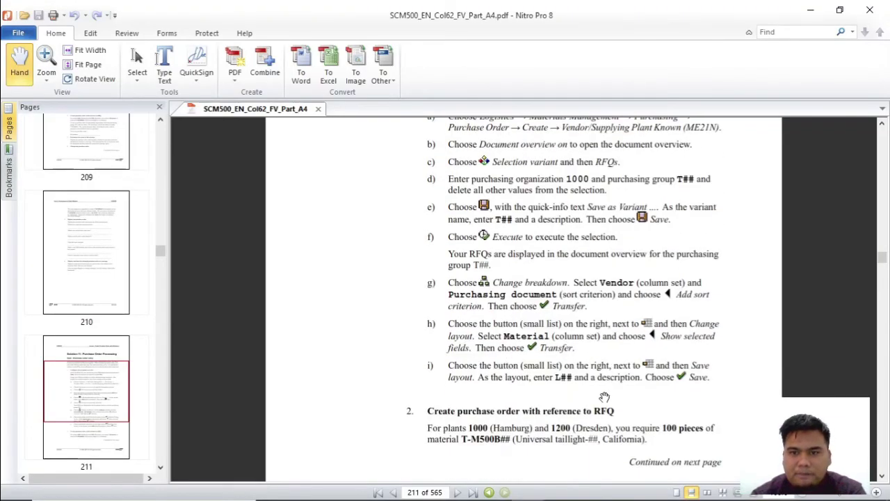
scroll(590, 395, down, 1)
scroll(590, 394, up, 1)
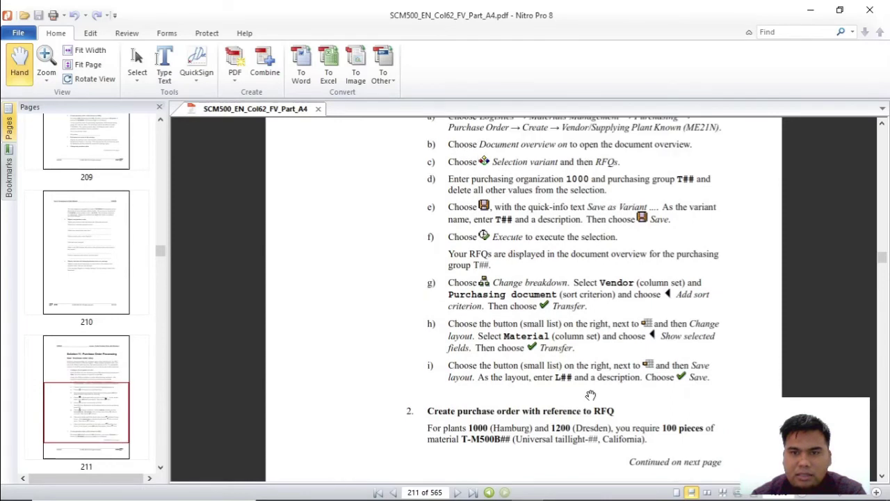
scroll(591, 395, down, 4)
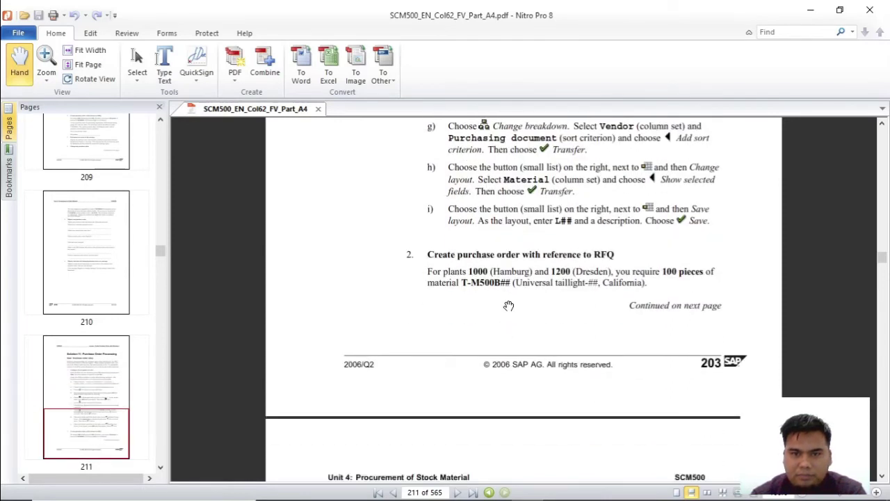
scroll(509, 306, up, 4)
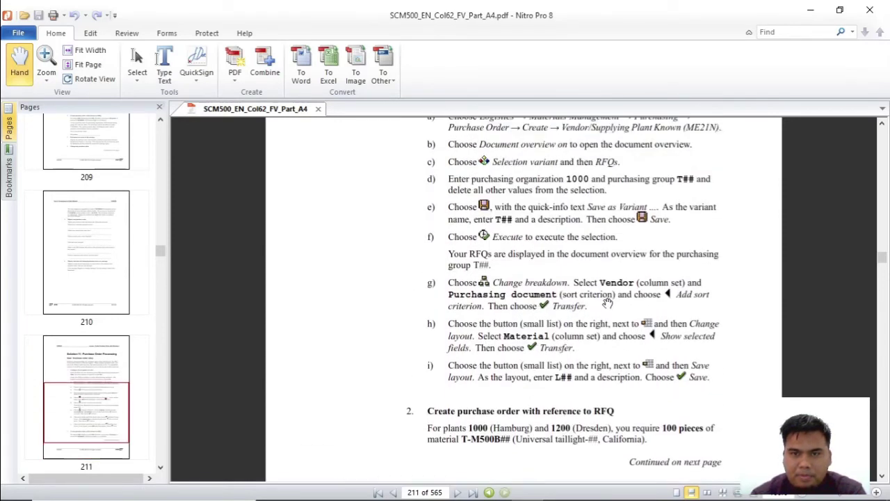
scroll(638, 363, up, 3)
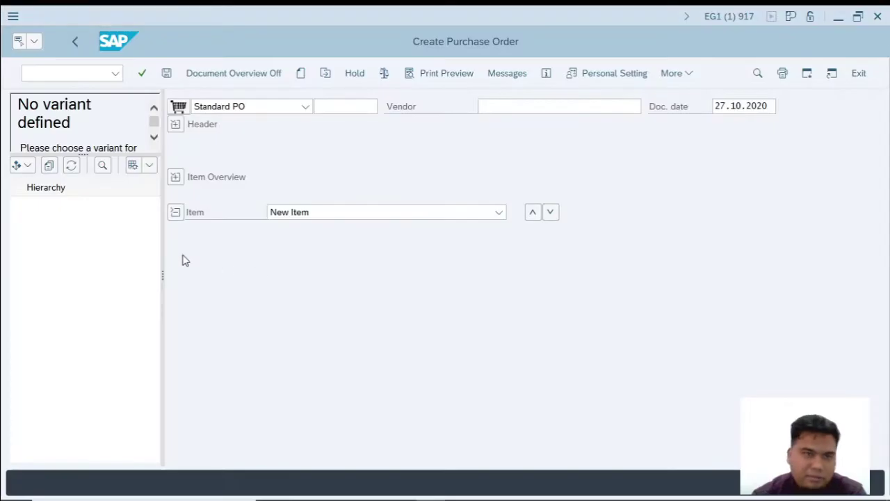
Back in SAP, choose Requests for quotations as the selection variant and look over the Purchasing Documents selection criteria
click(27, 167)
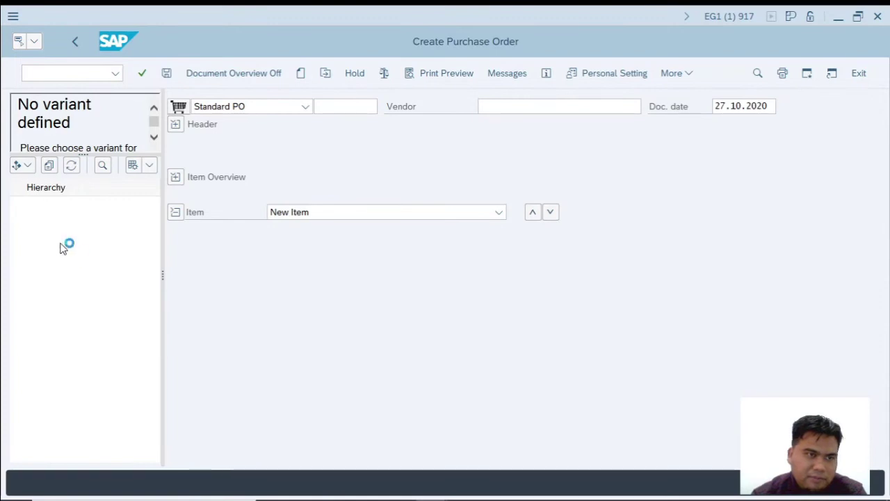
click(88, 211)
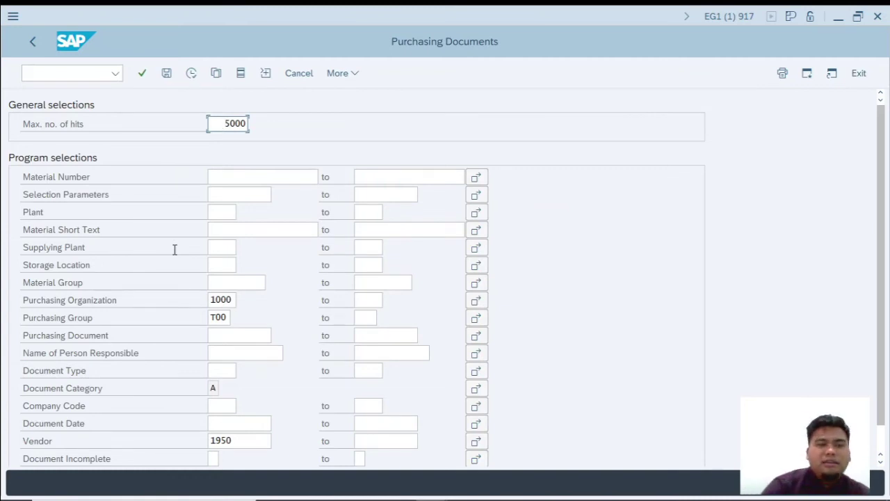
scroll(209, 410, down, 1)
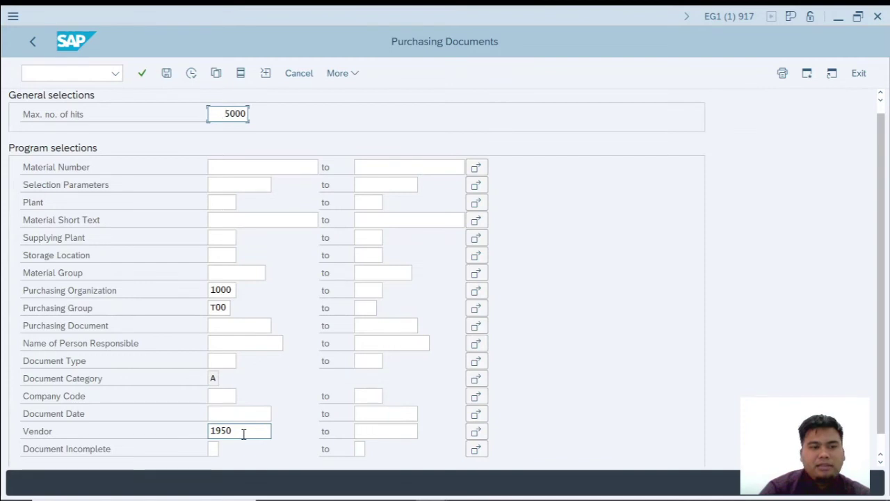
Switch to the RFQ workbook in Excel and look up the winning vendor's code in the COMPARE PRICE (ME49) section
key(alt+Tab)
key(alt+Tab)
key(alt+Tab)
key(alt+Tab)
key(alt+Tab)
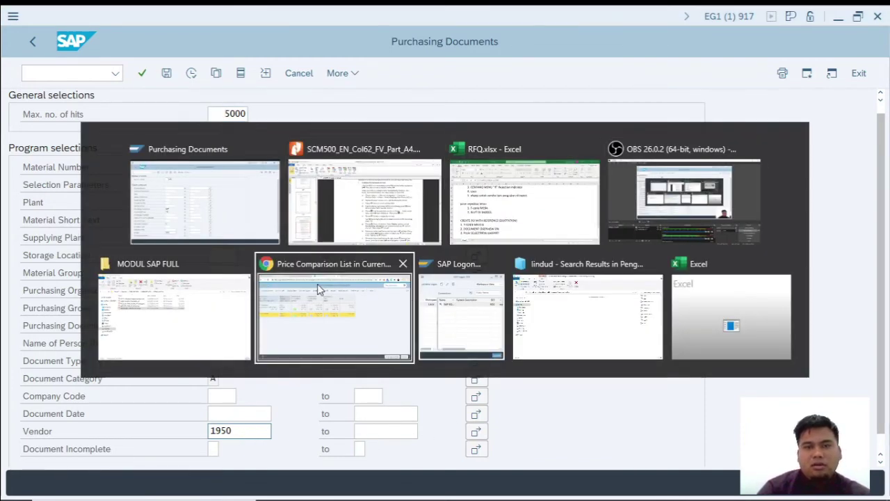
click(503, 210)
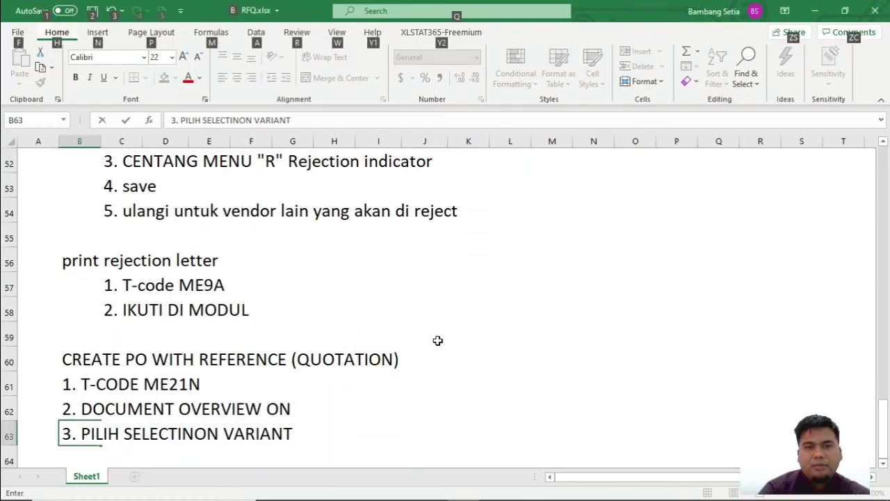
scroll(417, 344, up, 6)
scroll(214, 341, down, 2)
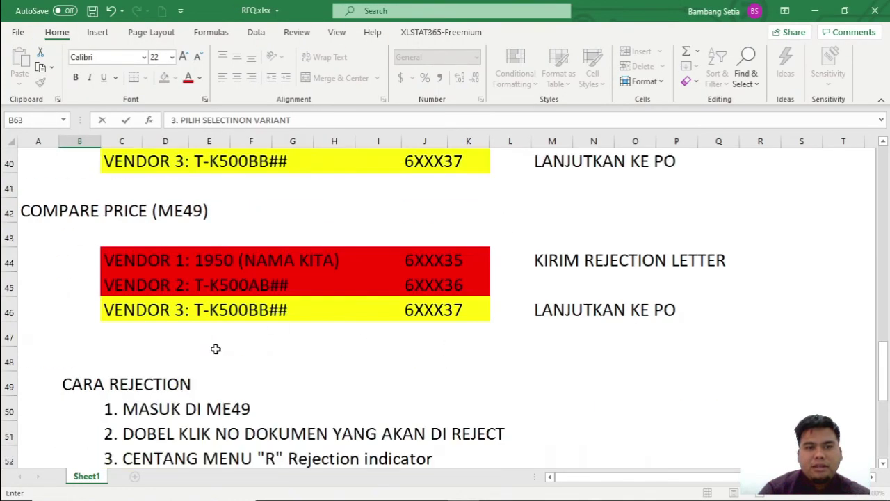
click(275, 310)
Back in SAP, set the Vendor criterion of the Purchasing Documents selection to T-K500BB00
key(alt+Tab)
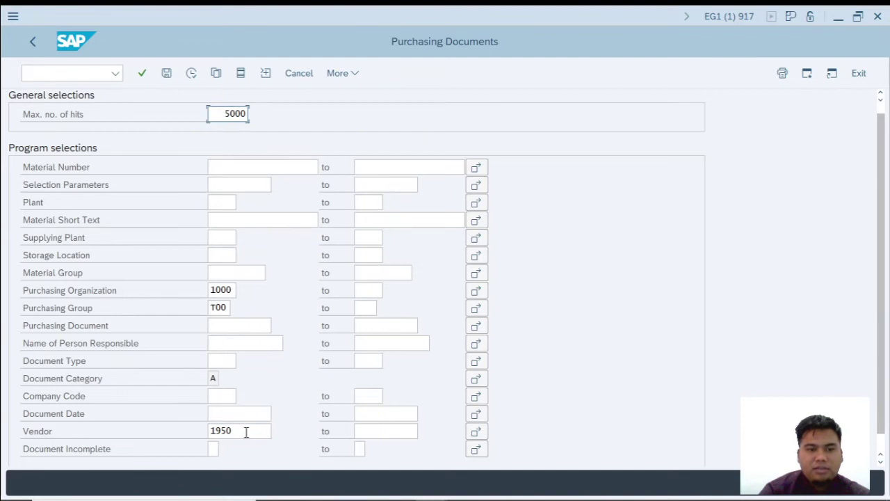
double_click(247, 432)
text(T)
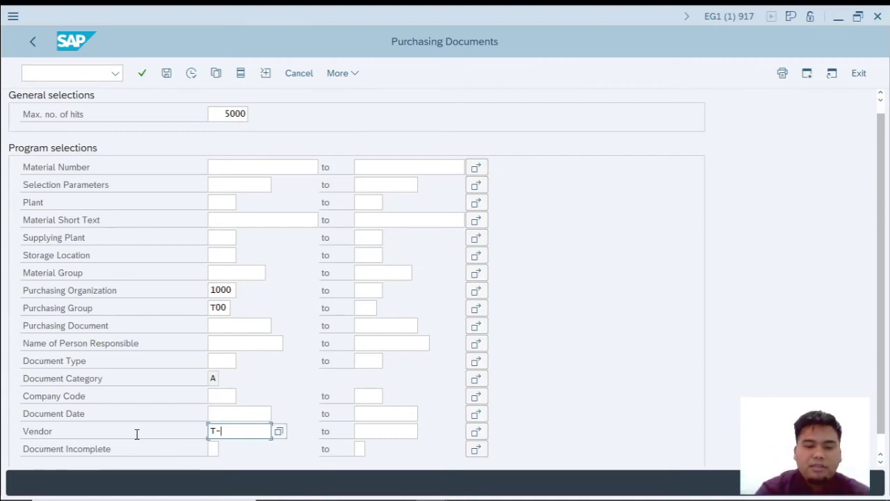
text(-K500BB)
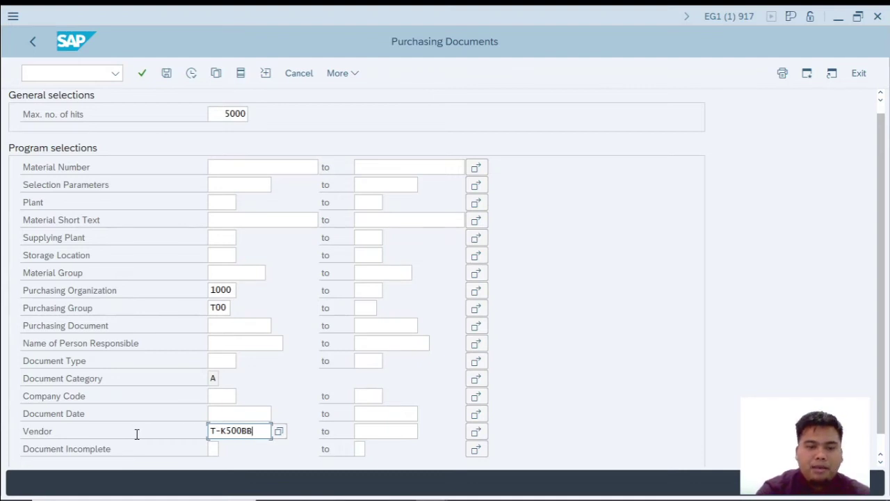
Switch to the RFQ workbook in Excel and write "4. PILIH RFQ" in cell B64
key(alt+Tab)
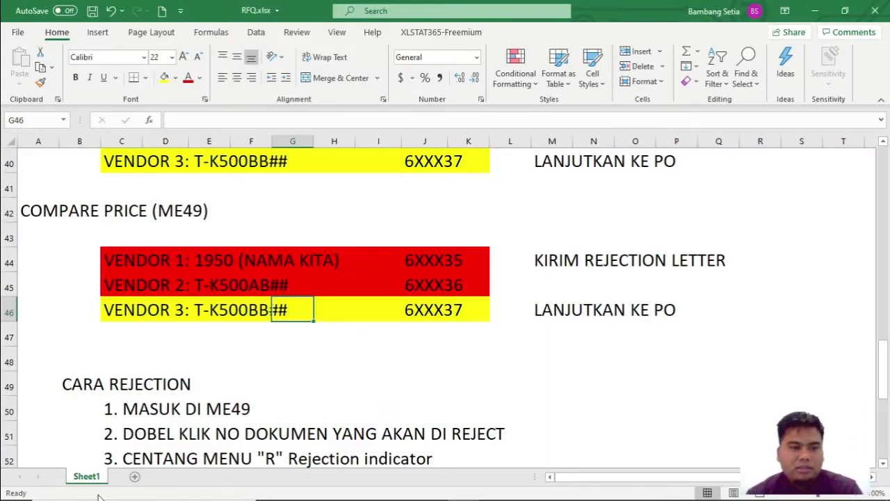
scroll(211, 379, down, 5)
scroll(211, 380, down, 2)
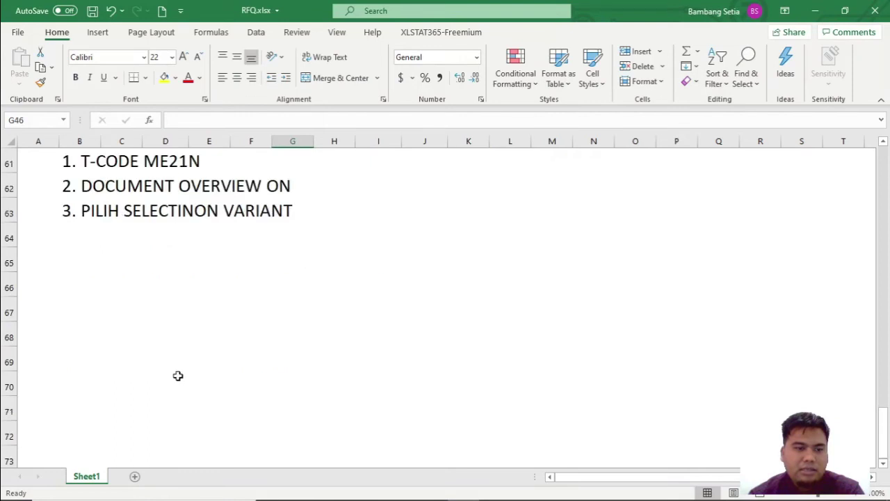
click(70, 224)
text(4.)
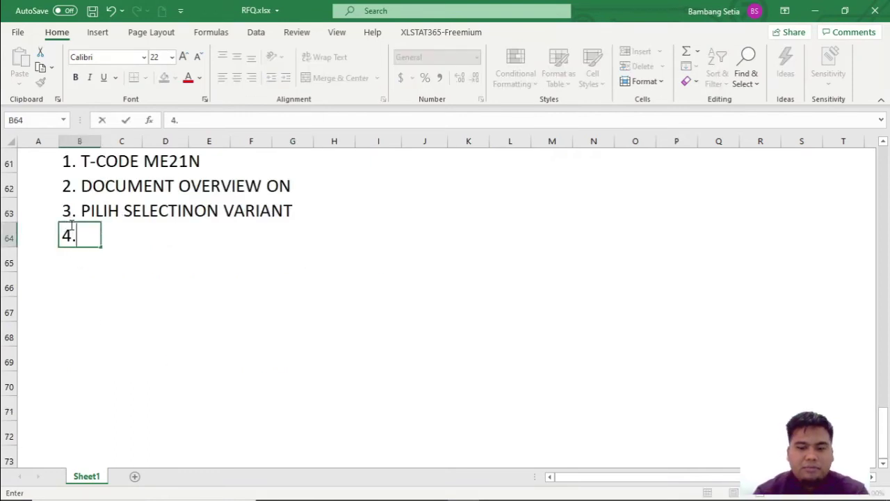
text( PILIH RFQ)
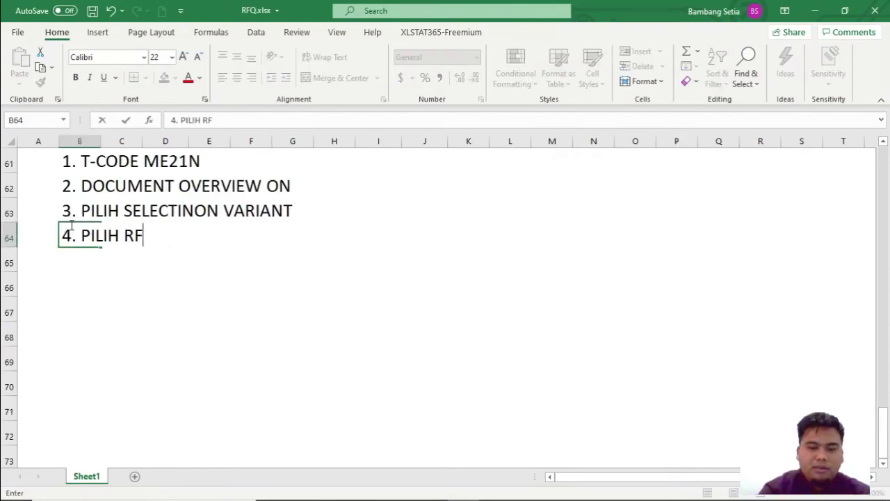
key(Return)
Write "5. INPUT KODE VENDOR YANG TERPILIH KEMUDIAN EXECUTE" in cell B65 of the notes
text(5)
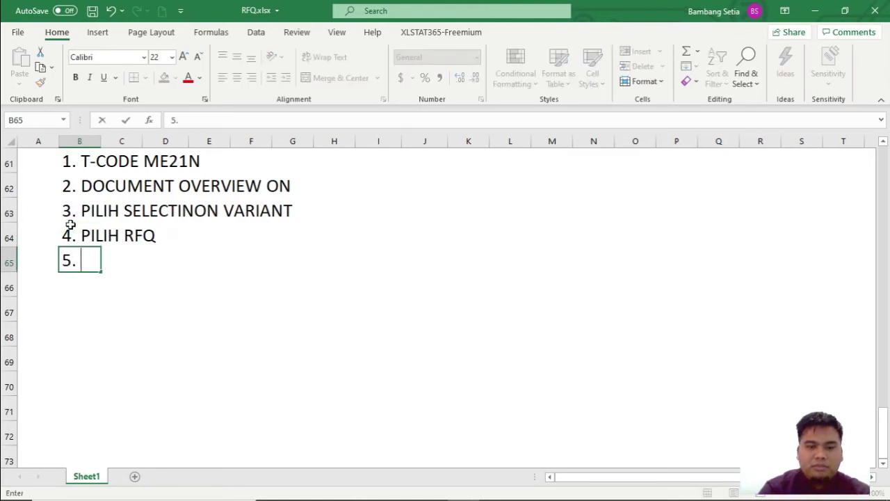
text(. INPUT )
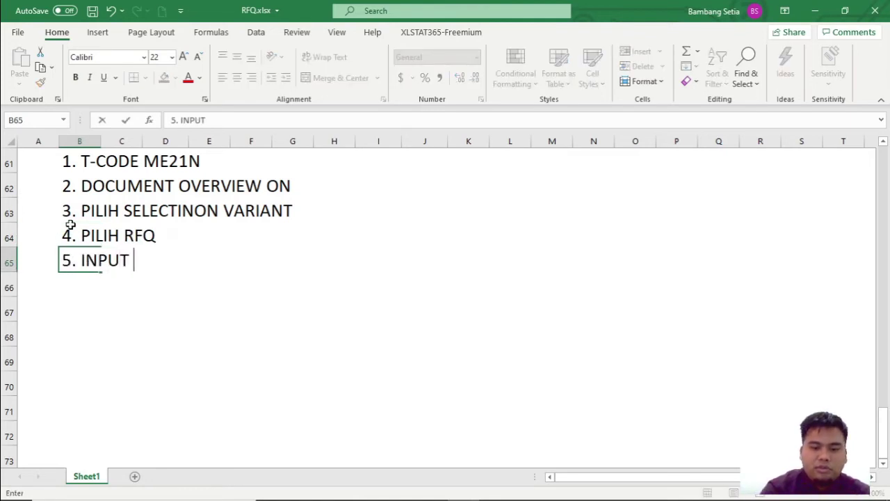
text(KODE VENDOR YANG TE)
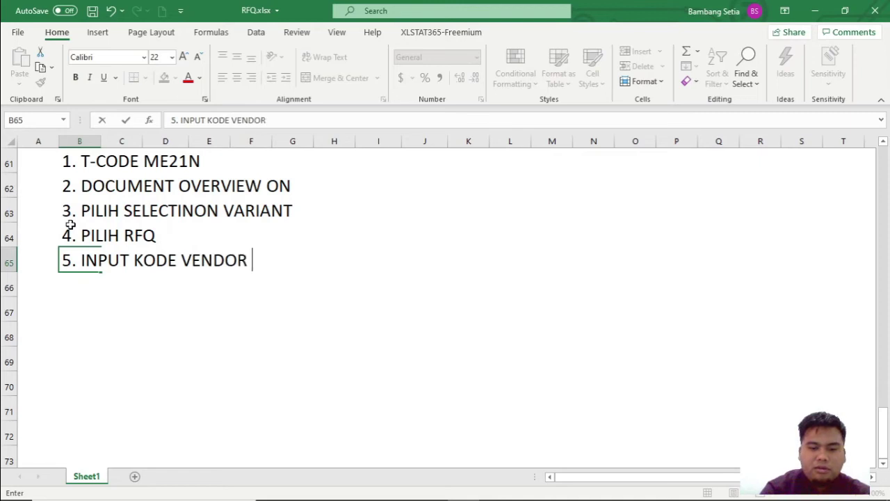
text(RPILIH)
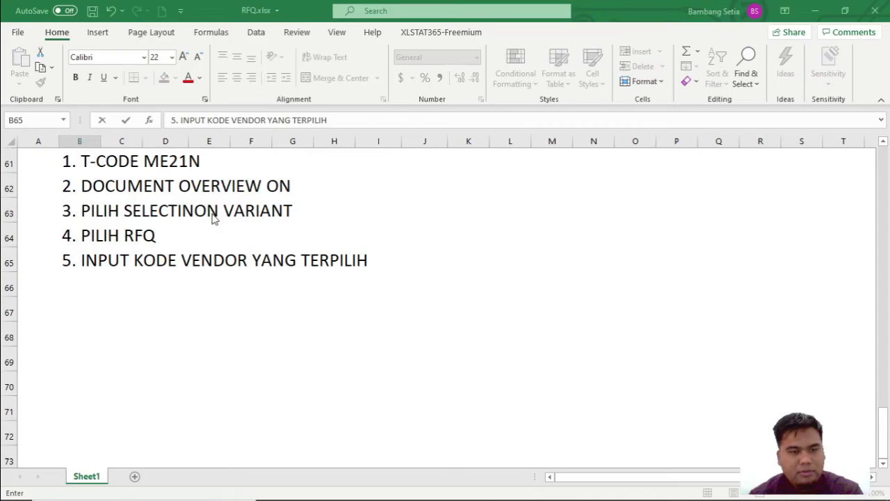
text(KEMUDIAN EX)
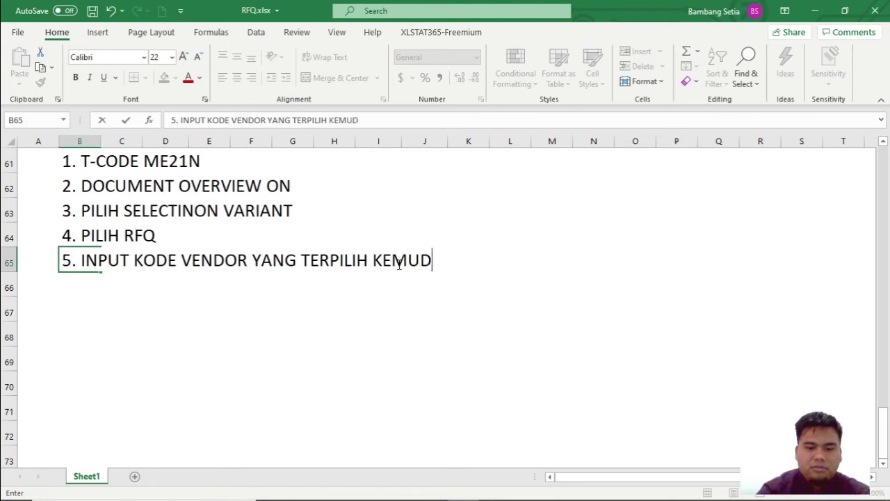
text(ECUTE)
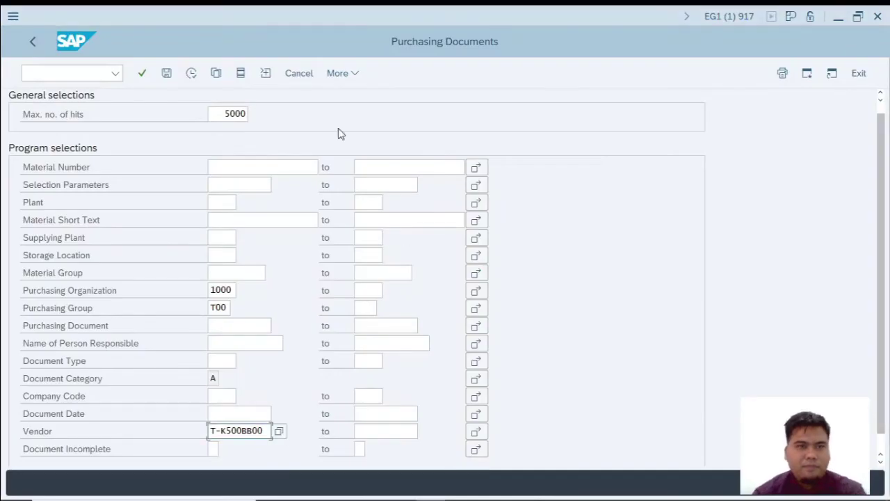
In SAP, execute the purchasing document selection and pick the vendor's quotation in the document overview
click(191, 73)
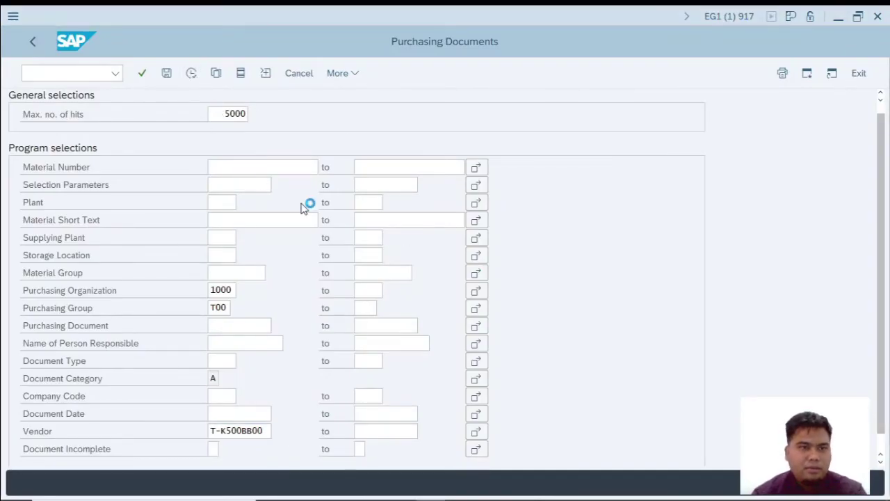
click(97, 210)
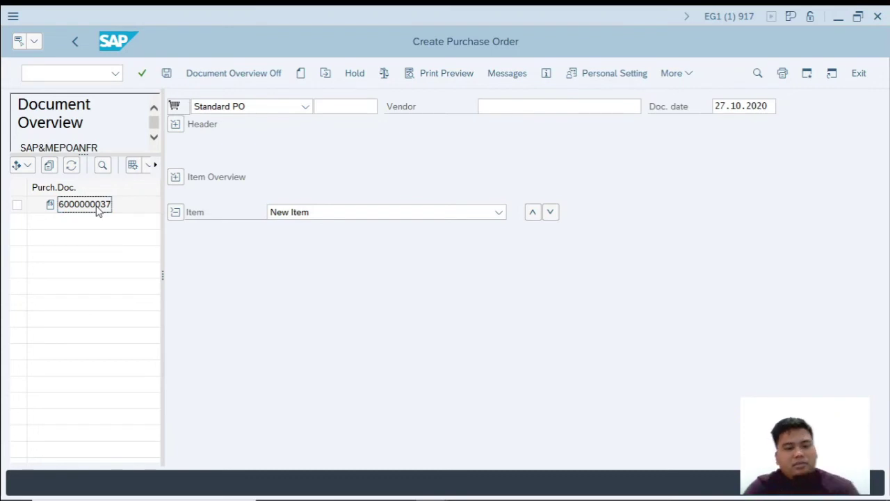
In the Excel notes, write "6. KLIK NO DOKUMEN NYA" in cell B66 and "7. PILIH ADOPT" in cell B67
key(alt+Tab)
click(65, 290)
text(6. KLIK )
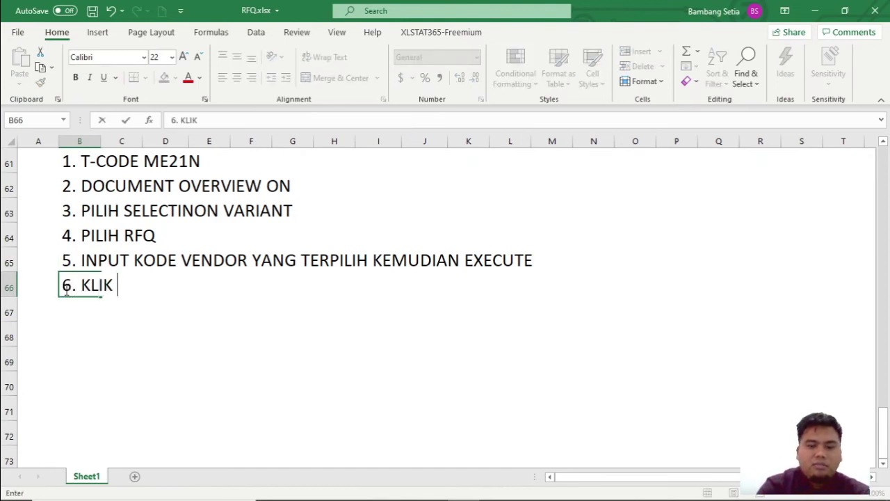
text(NO DOKU)
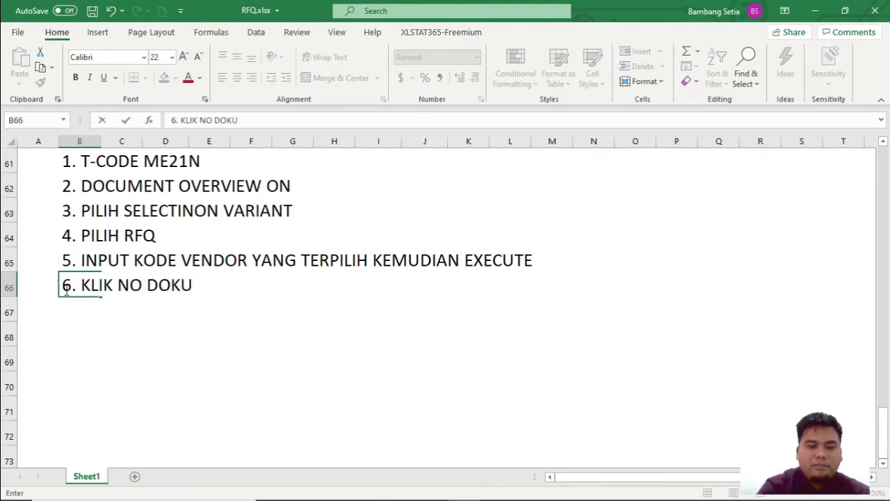
text(MEN N)
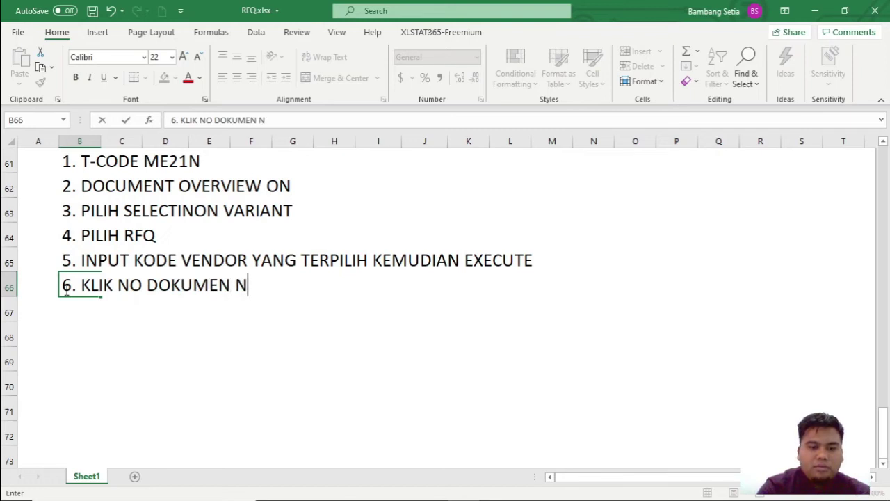
text(YA)
key(Return)
text(7.)
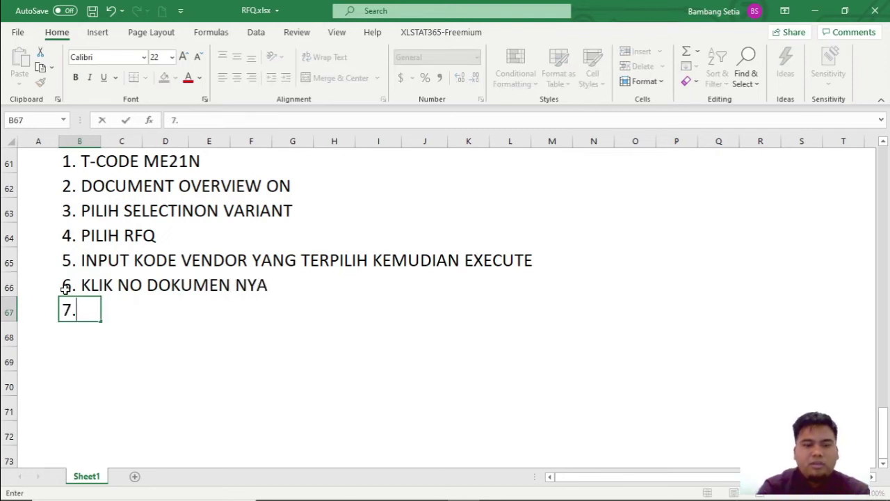
text( PILIH ADOPT)
Back in SAP, adopt the listed quotation into the purchase order and enter plant 1000 for item 10
key(alt+Tab)
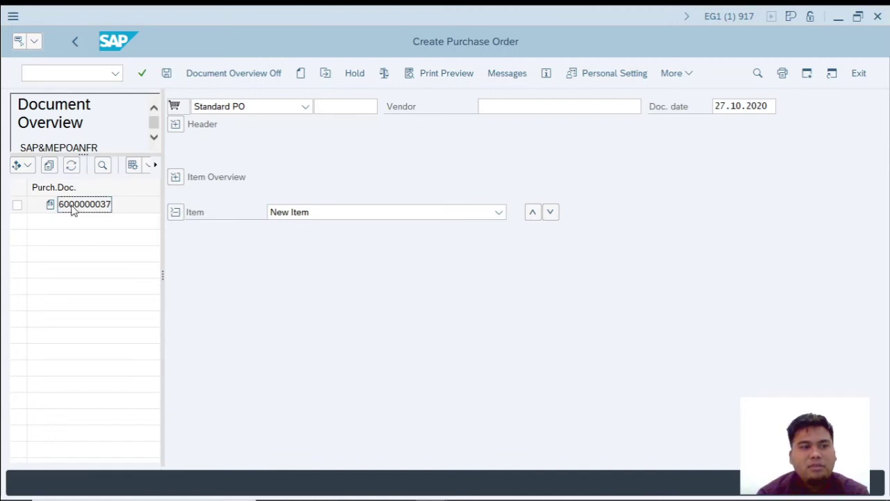
click(18, 206)
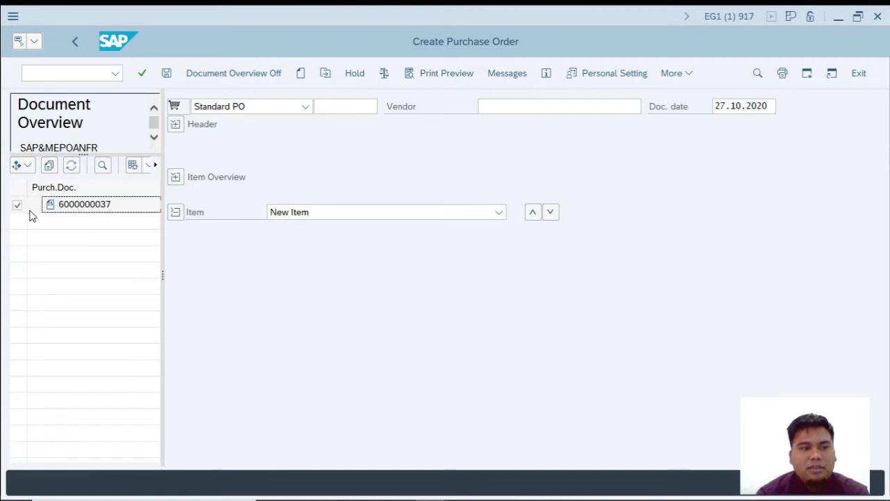
click(51, 167)
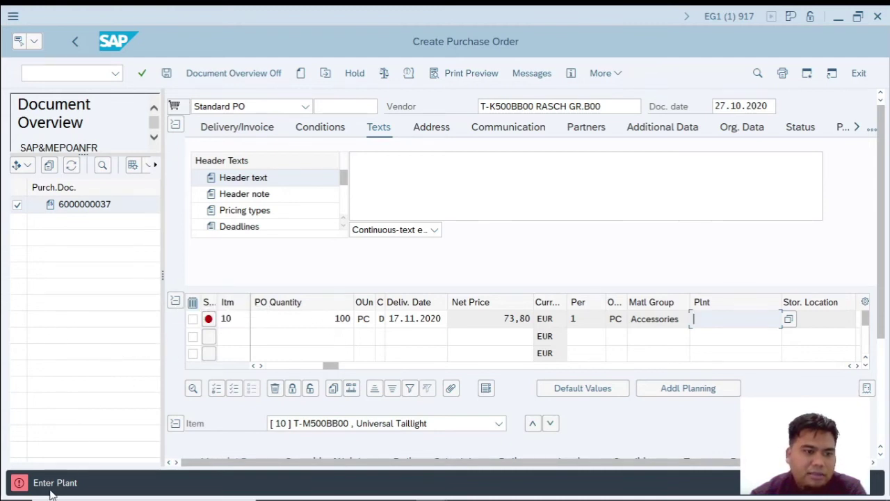
text(1000)
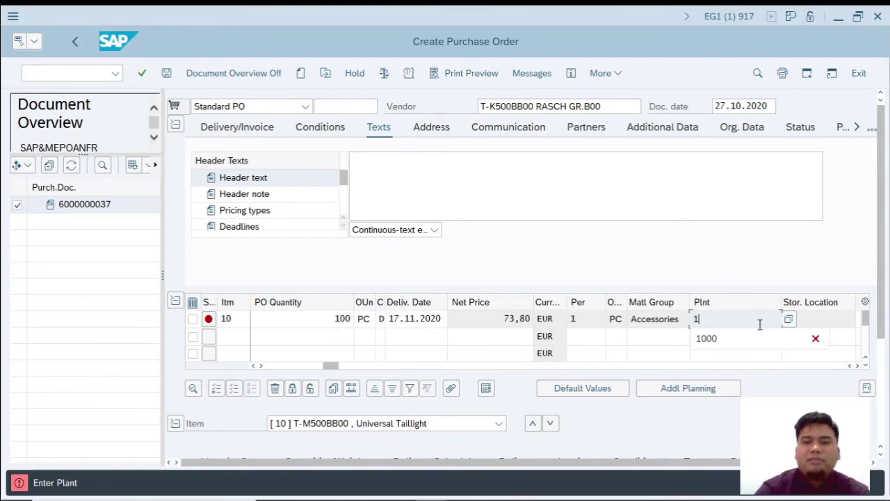
Switch to the Excel notes and write "8. ENTER PLANT: 1000" in cell B68
key(alt+Tab)
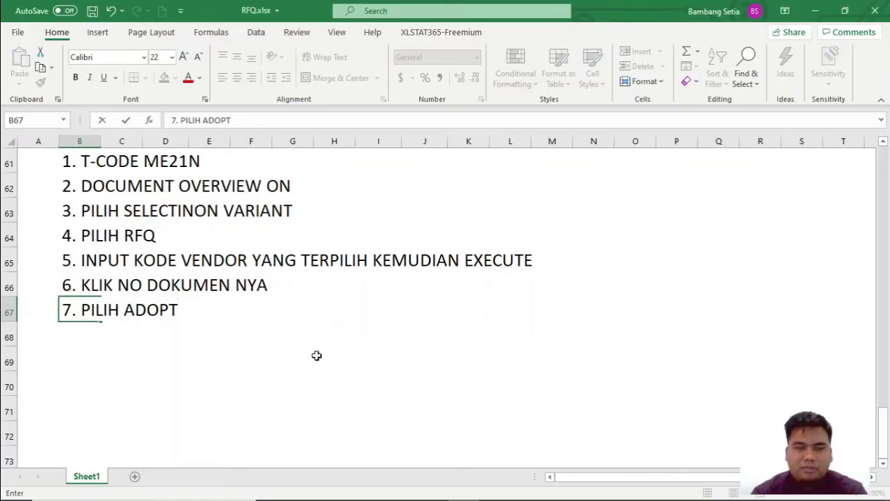
key(Return)
text(8. E)
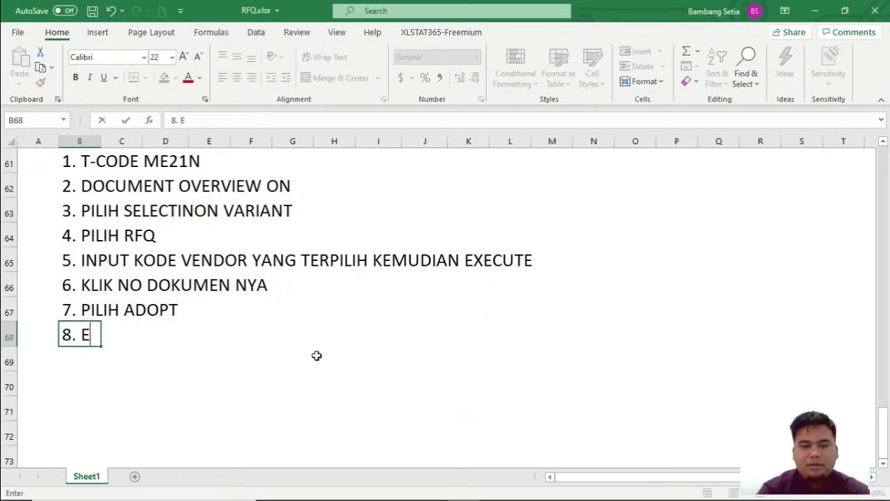
text(NTER PLANT: 1-00)
key(BackSpace)
key(BackSpace)
text(000)
Return to SAP, confirm the plant entry for item 10 and save the standard purchase order
key(alt+Tab)
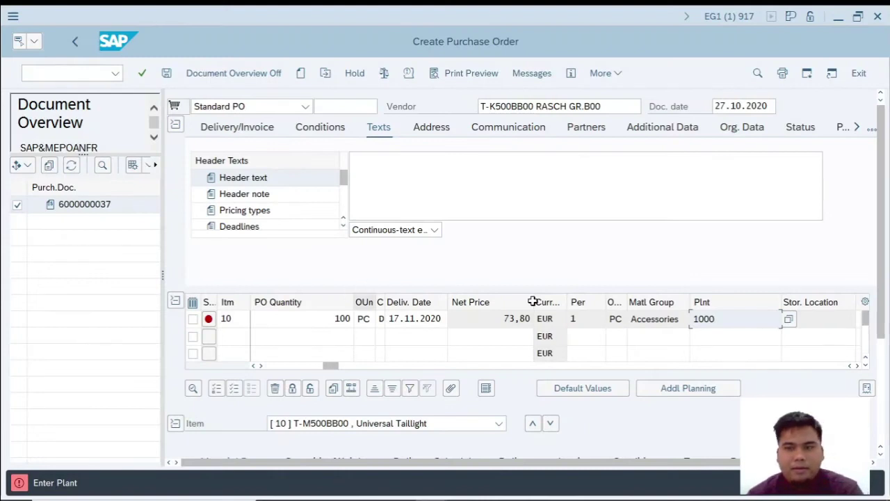
key(Return)
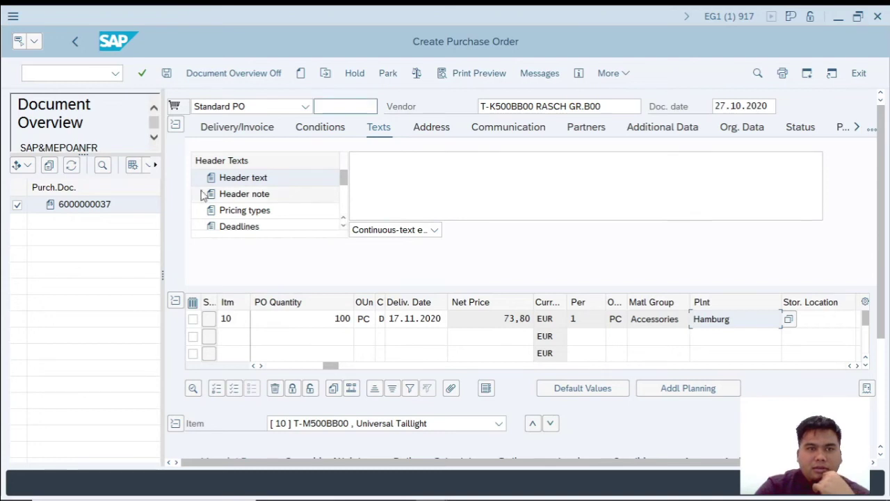
scroll(317, 212, down, 1)
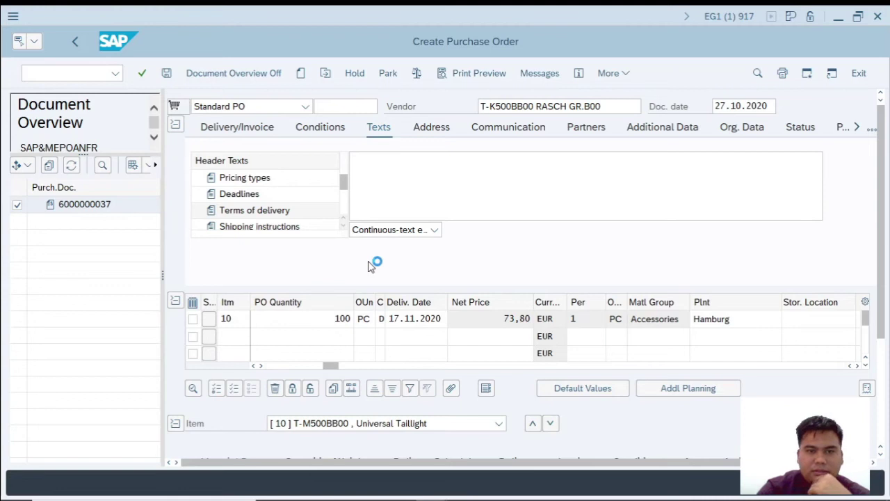
click(166, 73)
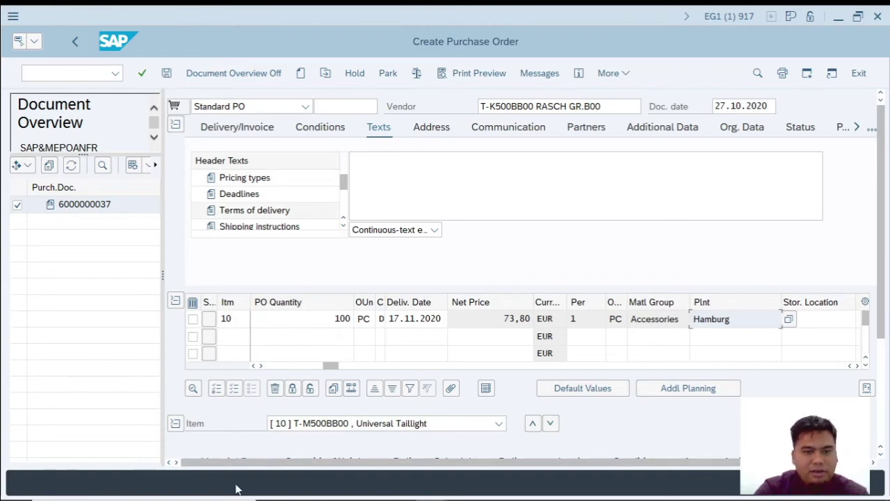
click(168, 74)
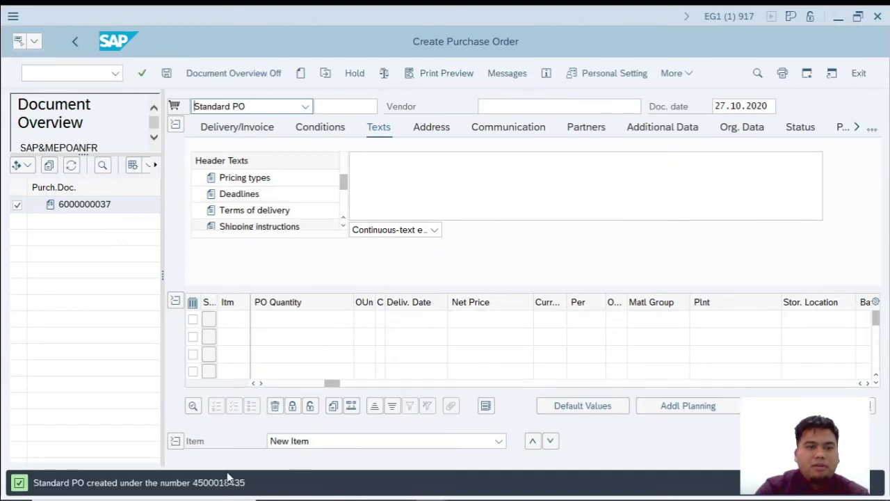
Switch to the RFQ workbook in Excel, close the entry in B68 and review the CREATE PO WITH REFERENCE (QUOTATION) notes
key(alt+Tab)
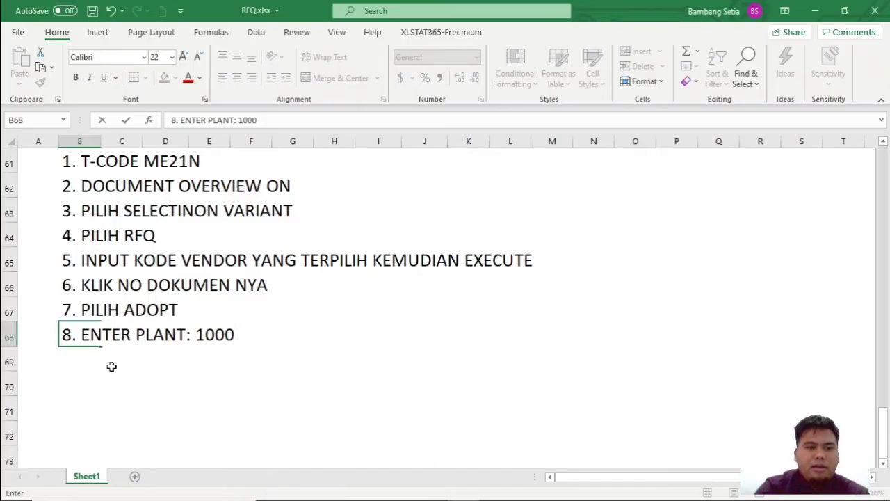
click(79, 365)
scroll(205, 346, up, 2)
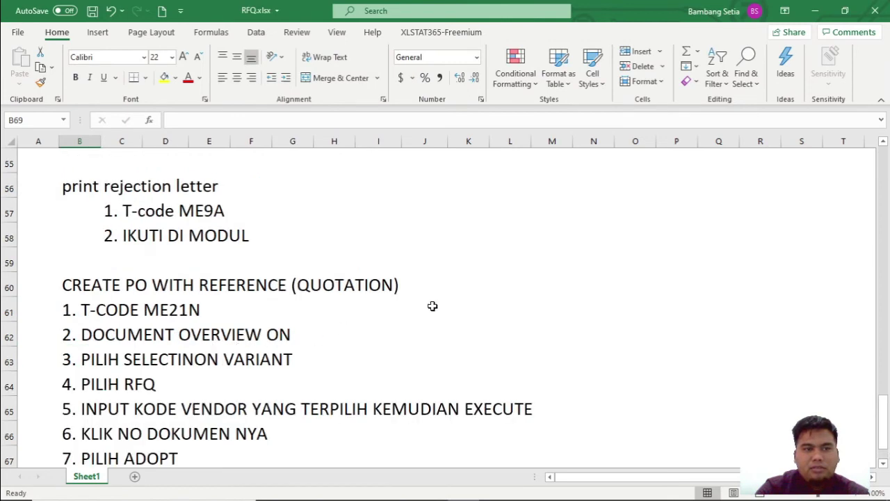
Write "MIGO" in cell N60 and "MIRO" in cell Q60 of the notes sheet
click(587, 285)
text(MIGO)
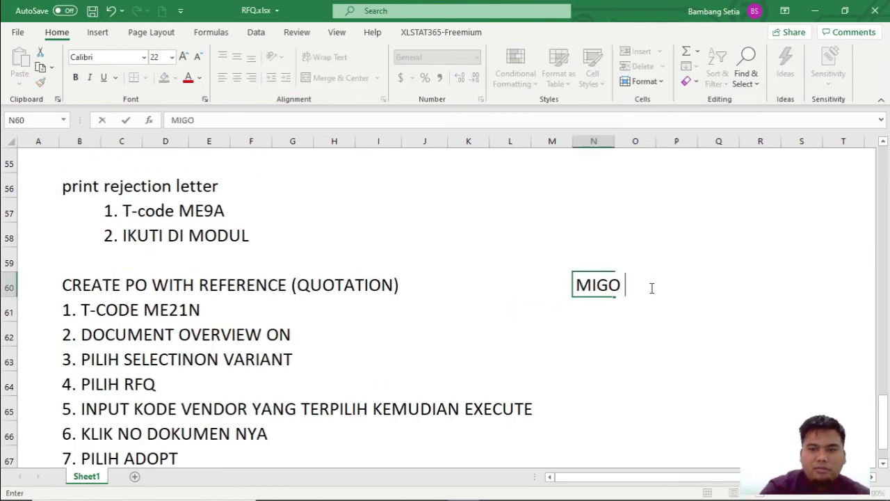
click(707, 283)
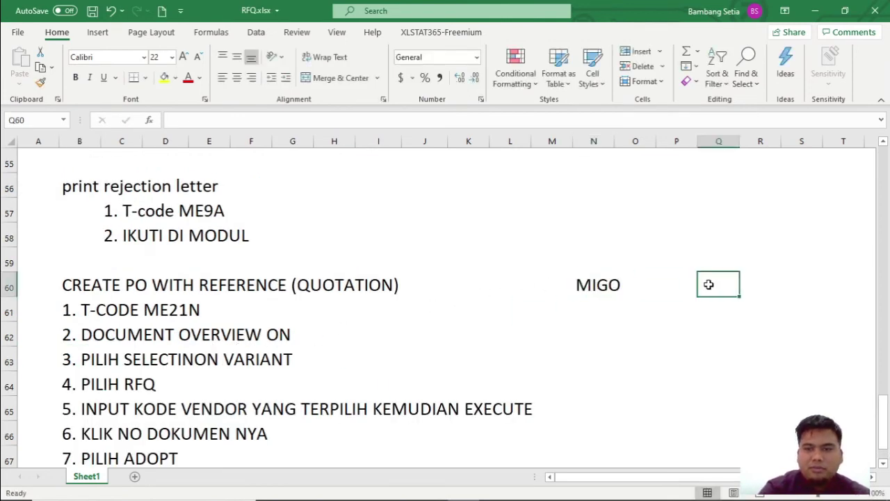
text(MIRO)
Switch to SAP and start transaction MIGO for a goods receipt against a purchase order
key(alt+Tab)
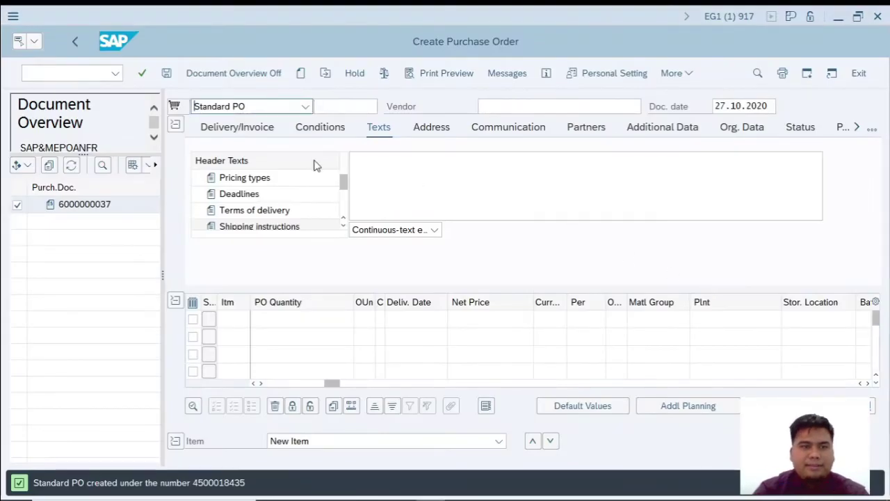
click(77, 72)
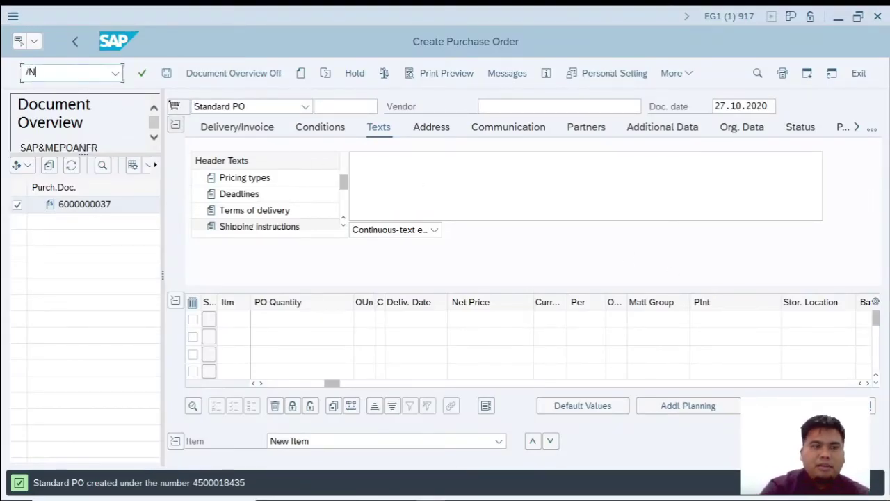
text(/NMIGO)
key(Return)
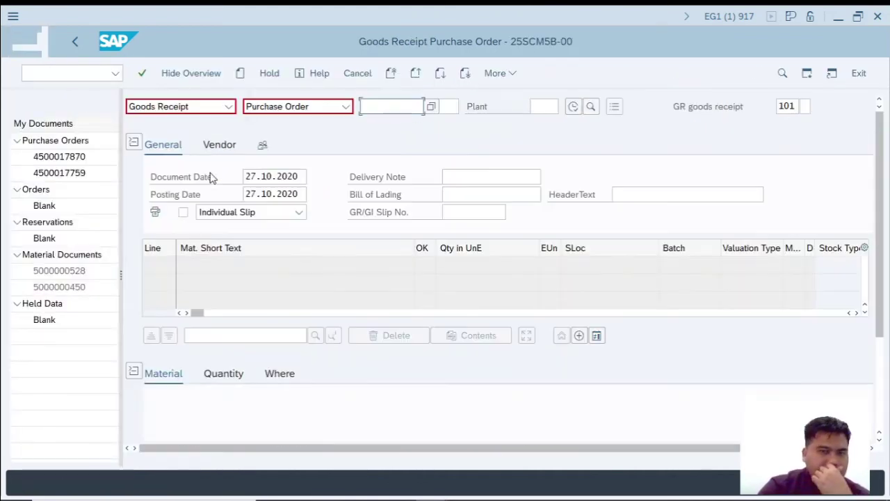
Search the purchasing documents for material T-M500BB00 and choose the NB purchase order for plant 1000 as the receipt reference
click(431, 107)
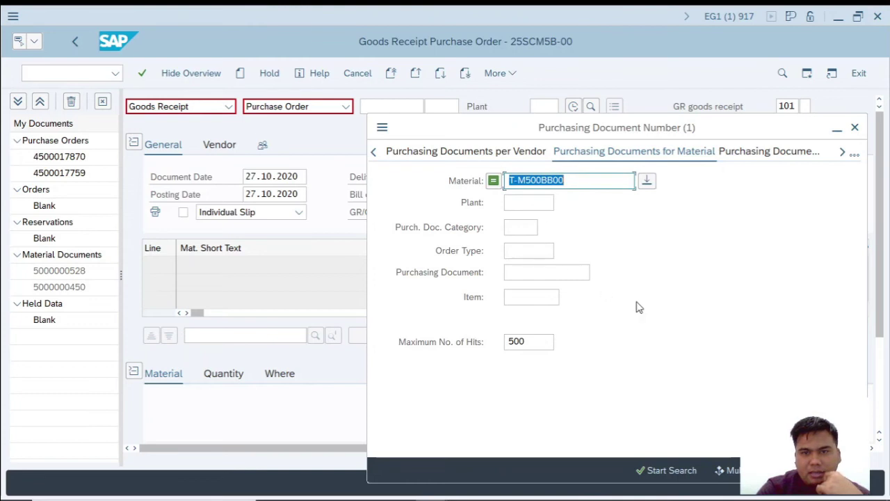
key(Return)
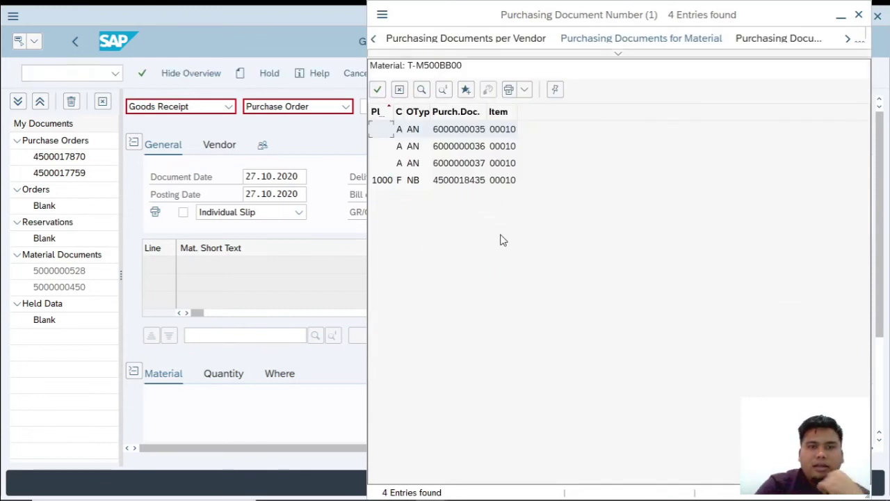
click(454, 182)
double_click(454, 182)
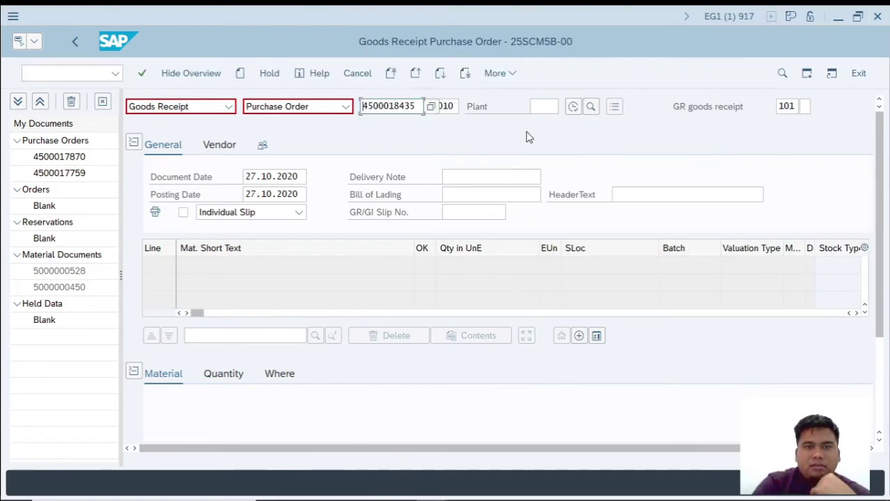
Set the plant to 1000 and load the purchase order item into the goods receipt
click(540, 108)
text(1000)
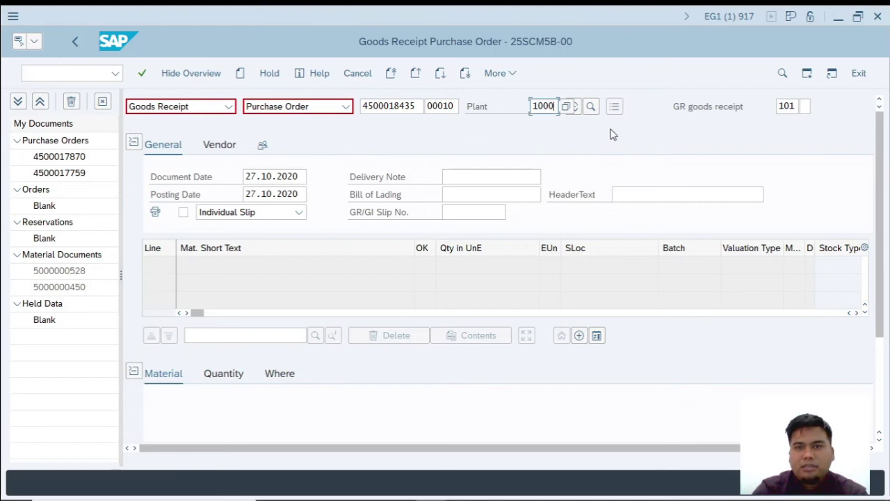
click(443, 108)
click(572, 108)
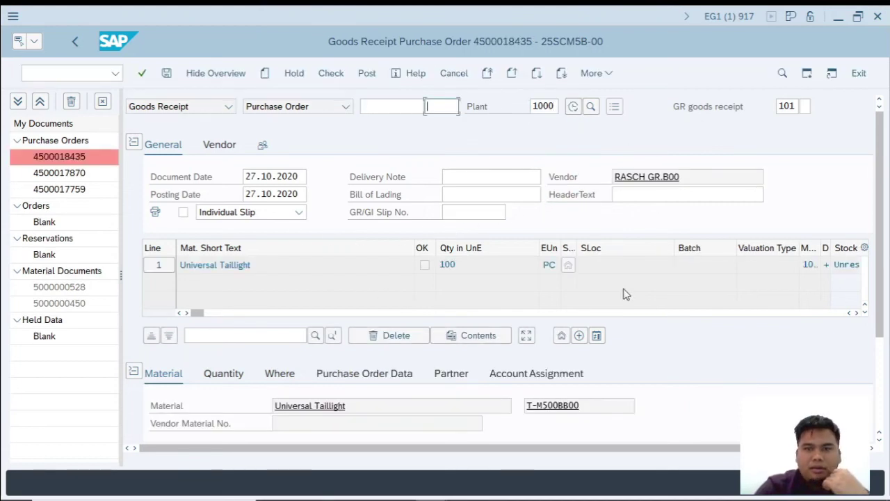
Mark the Universal Taillight line as Item OK and open its Where details
scroll(323, 297, down, 3)
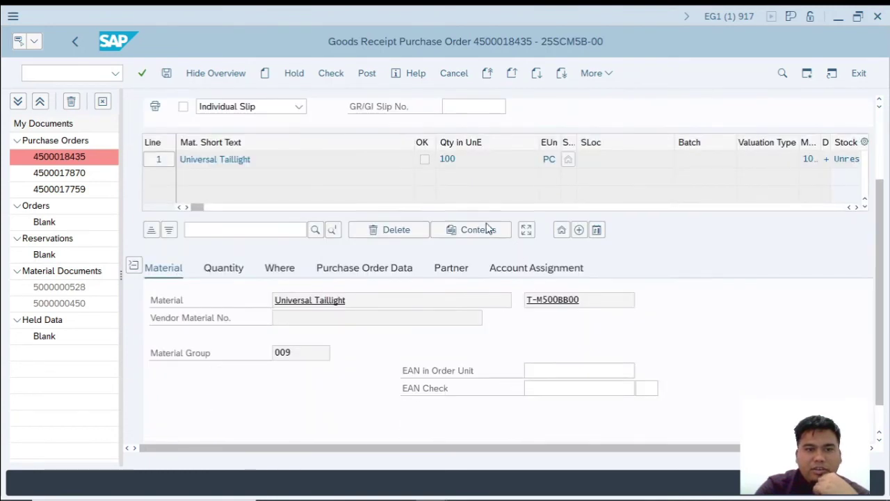
scroll(294, 220, up, 3)
scroll(299, 250, down, 3)
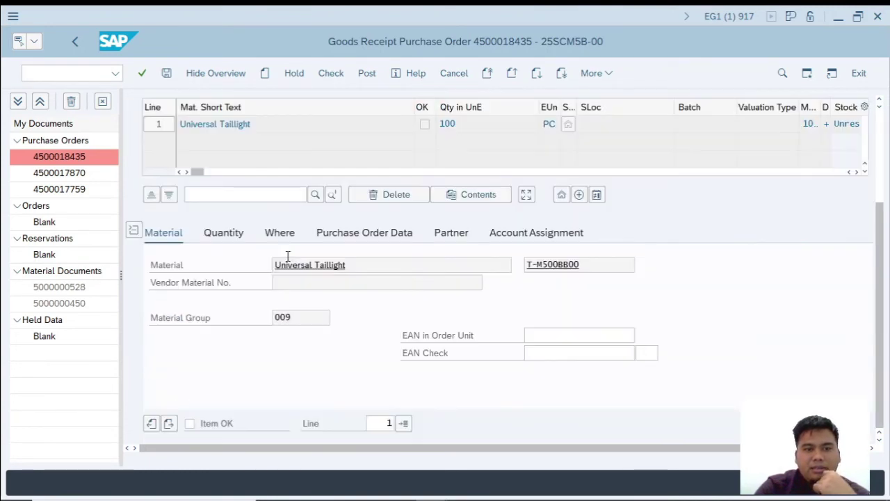
click(190, 423)
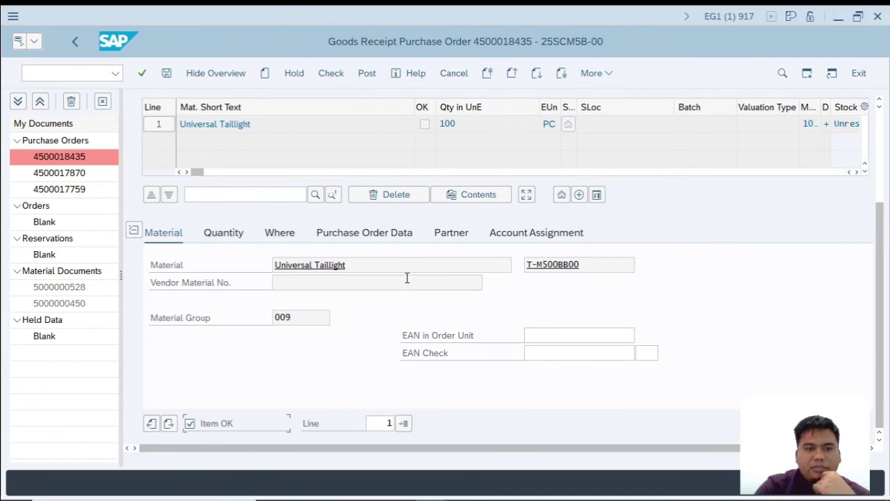
scroll(445, 250, up, 5)
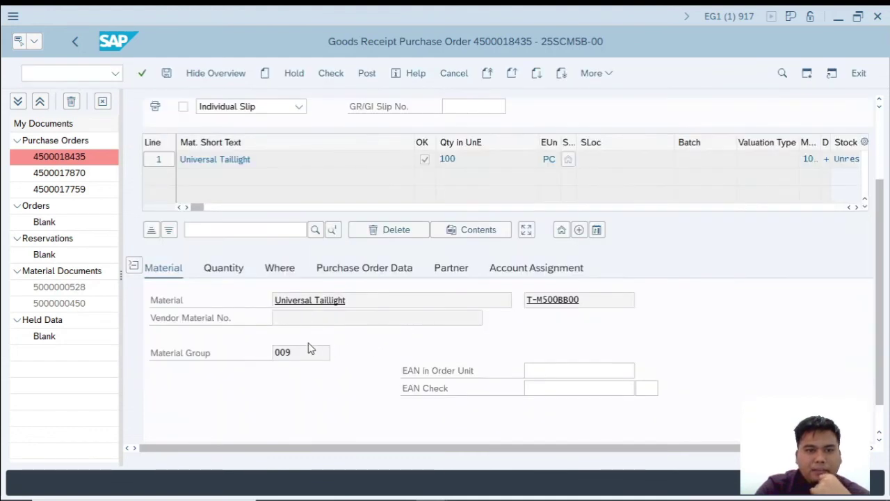
scroll(383, 351, up, 3)
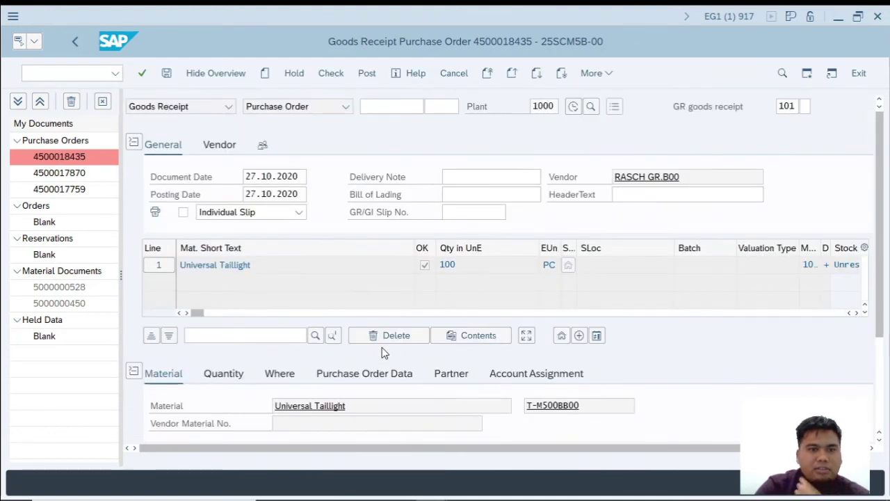
click(280, 373)
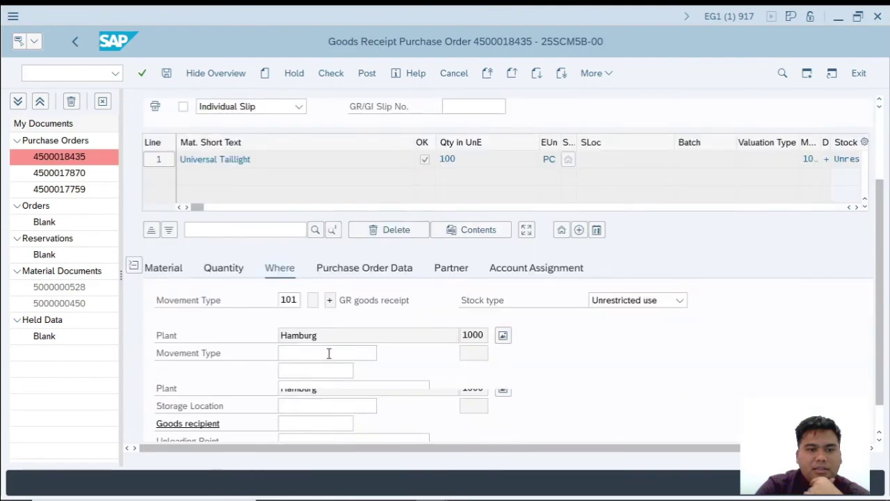
click(321, 373)
text(00)
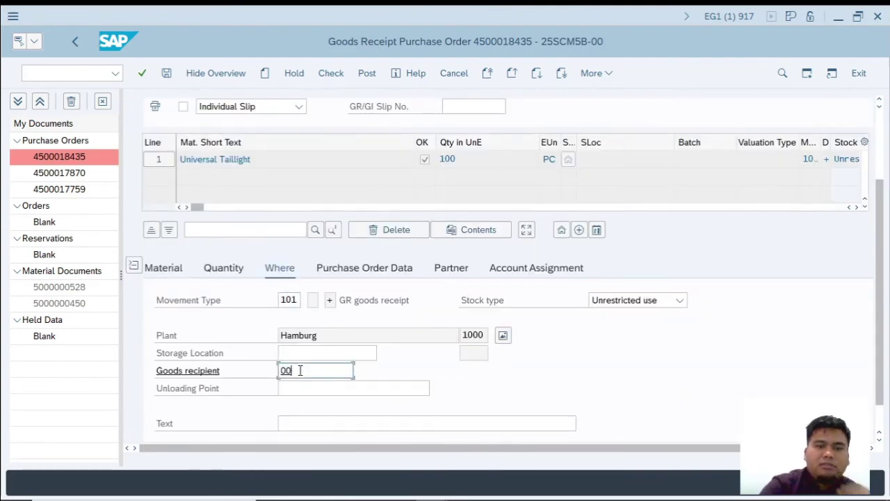
text(01)
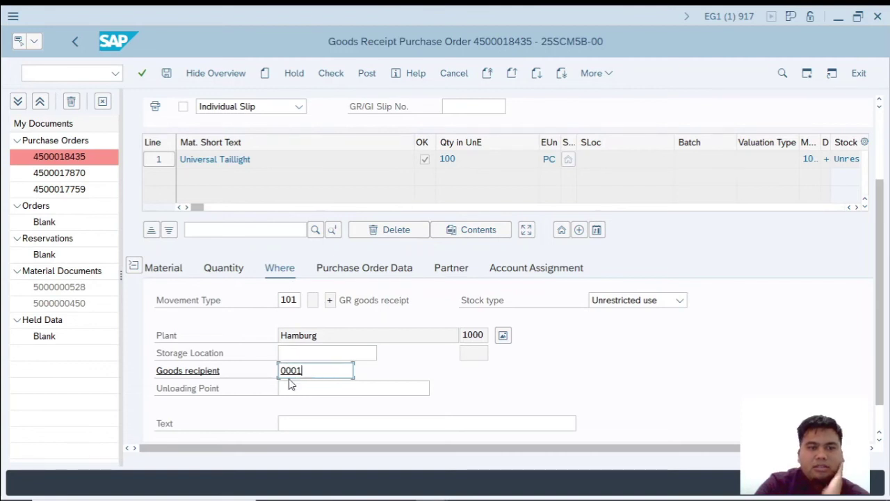
drag(312, 371, 254, 369)
key(BackSpace)
Set the Universal Taillight item's storage location to 0001 and post the goods receipt
click(284, 352)
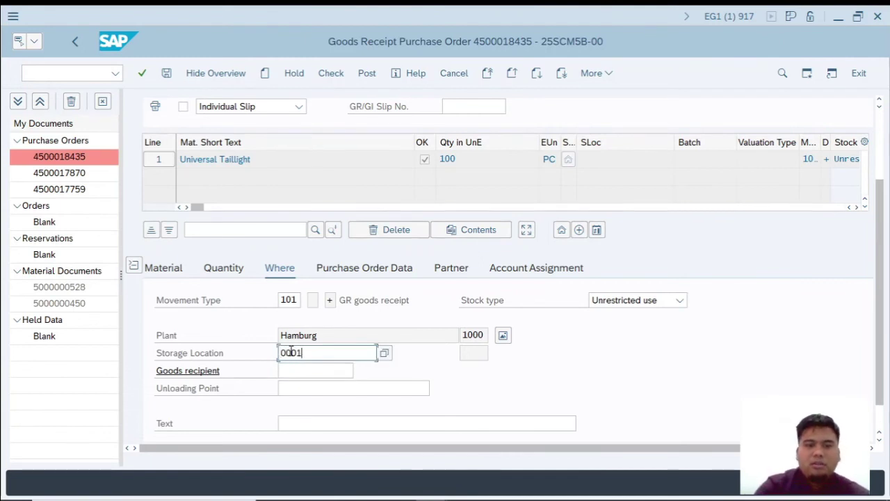
key(Return)
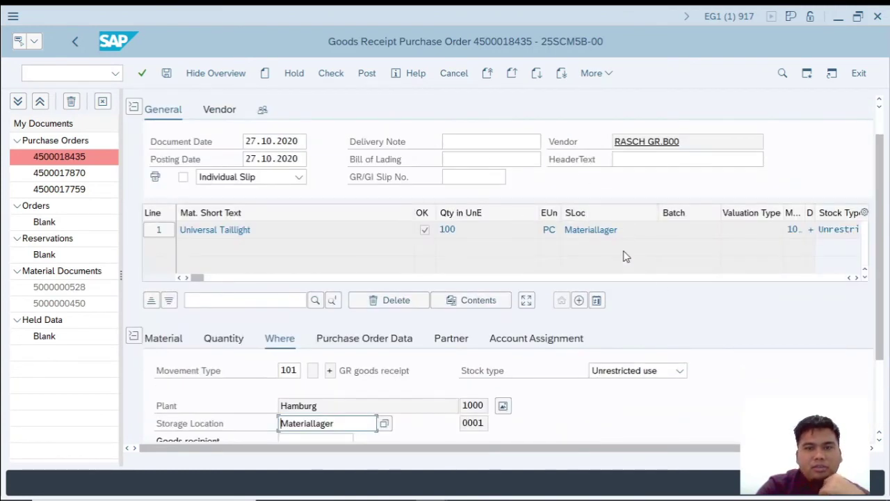
scroll(284, 320, down, 3)
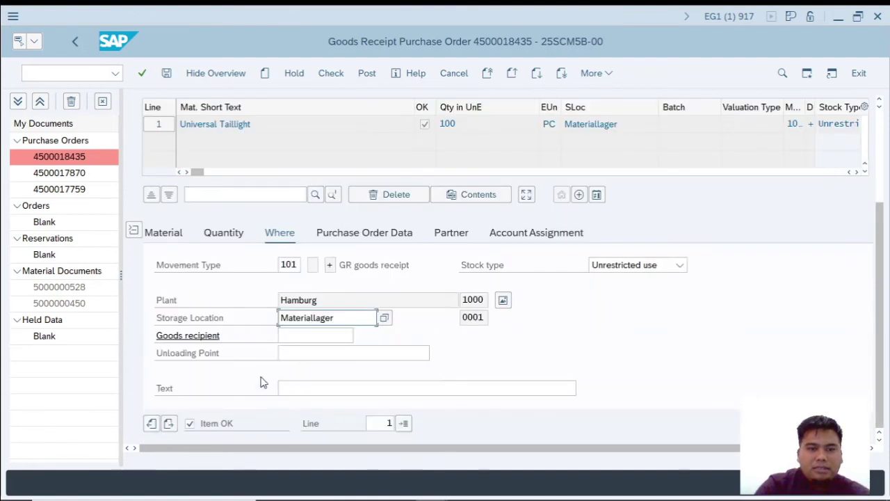
click(171, 236)
click(286, 241)
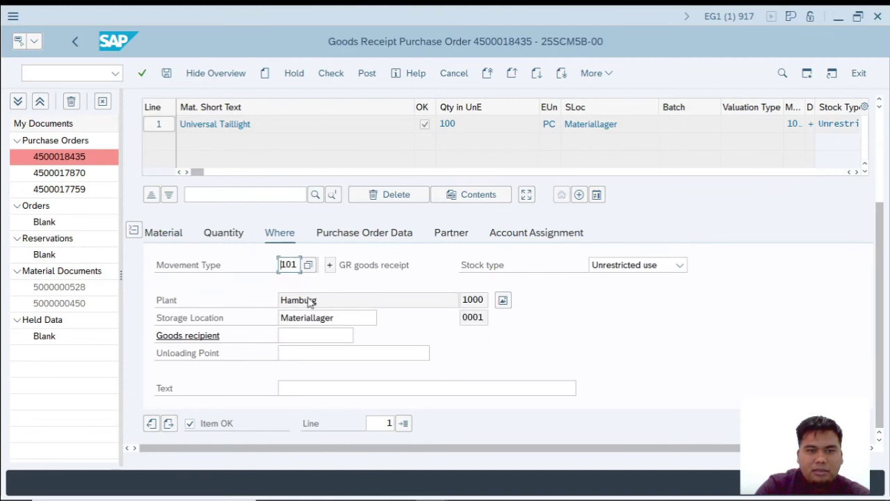
scroll(278, 274, up, 3)
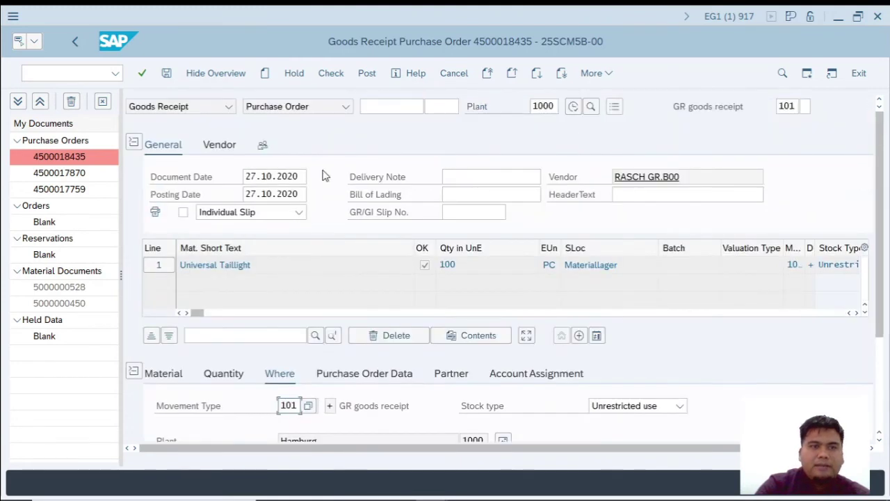
click(167, 73)
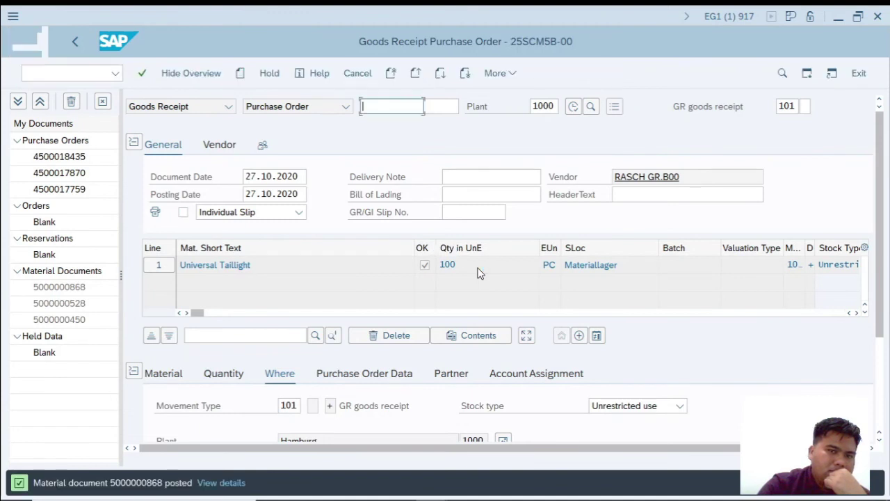
Start transaction MIRO to enter an incoming invoice
click(77, 73)
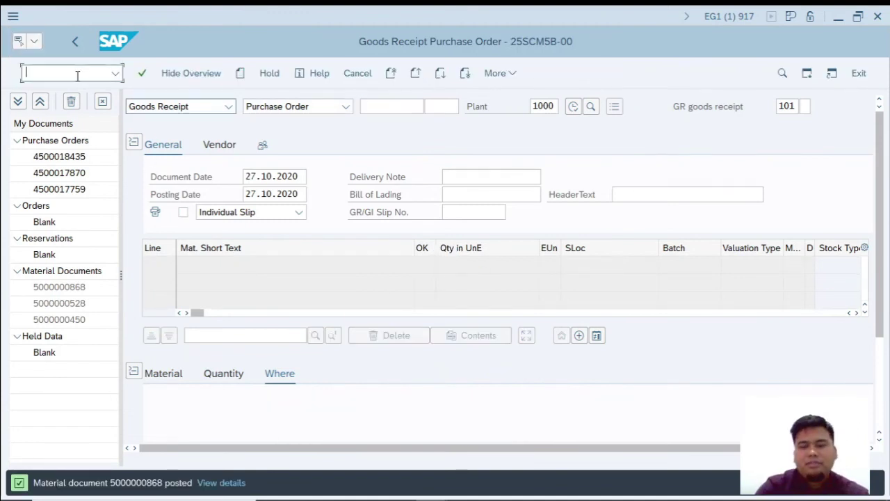
text(/NMIRO)
key(Return)
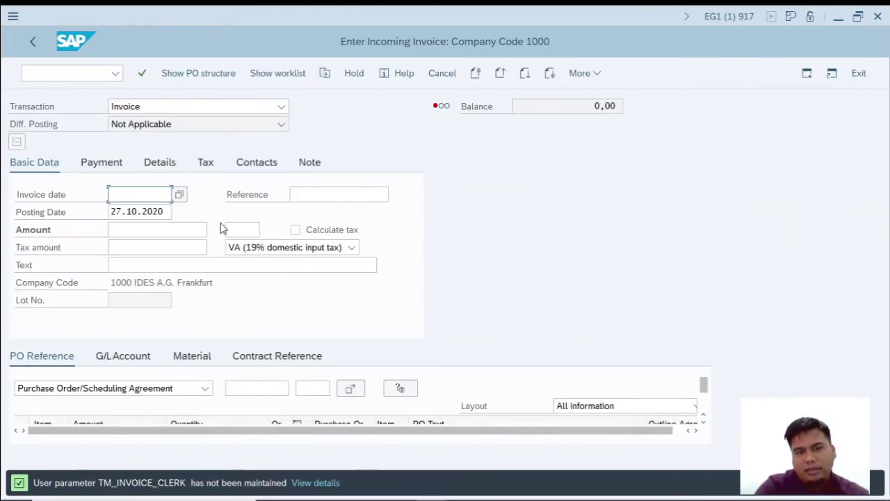
Set the invoice date to 27.10.2020 and the tax code to VN (16% domestic input tax)
click(179, 195)
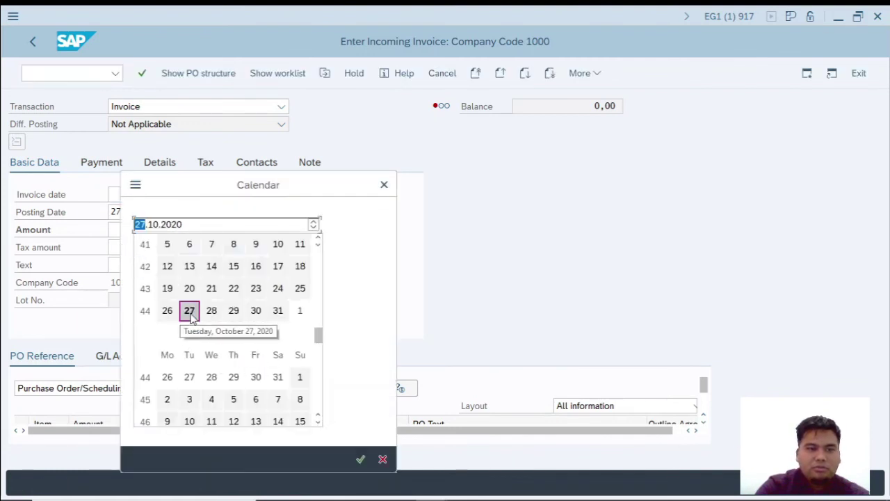
double_click(190, 313)
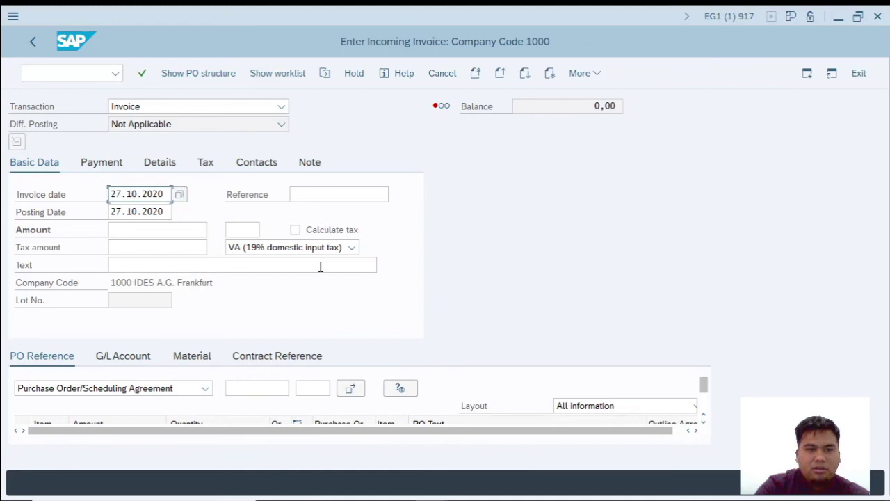
click(327, 253)
click(292, 349)
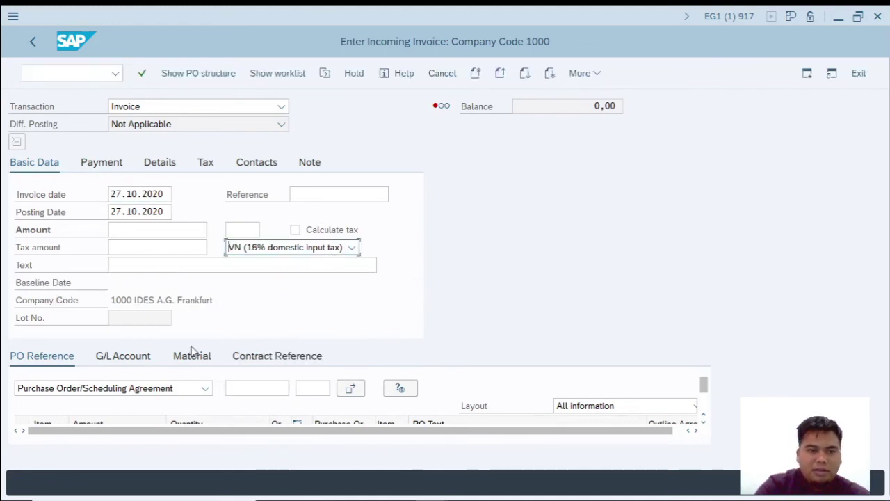
Search for the invoice's reference purchasing document by vendor T-K500BB00 in company code 1000
click(241, 389)
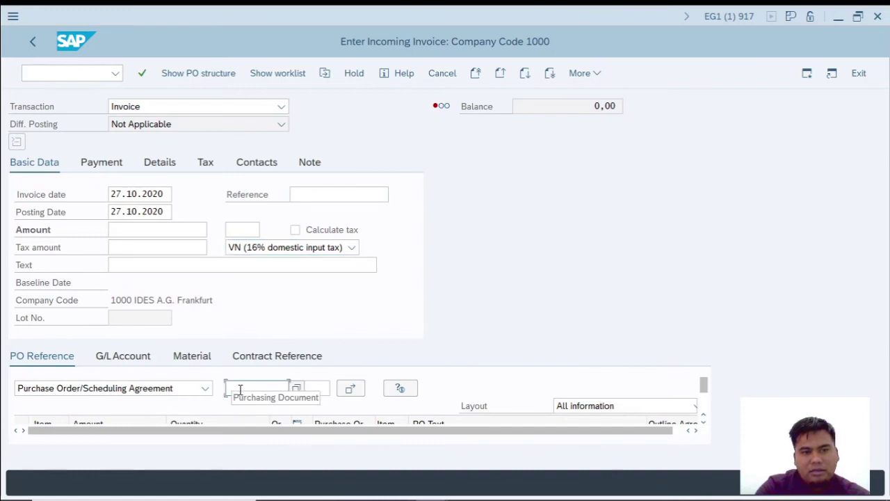
click(295, 389)
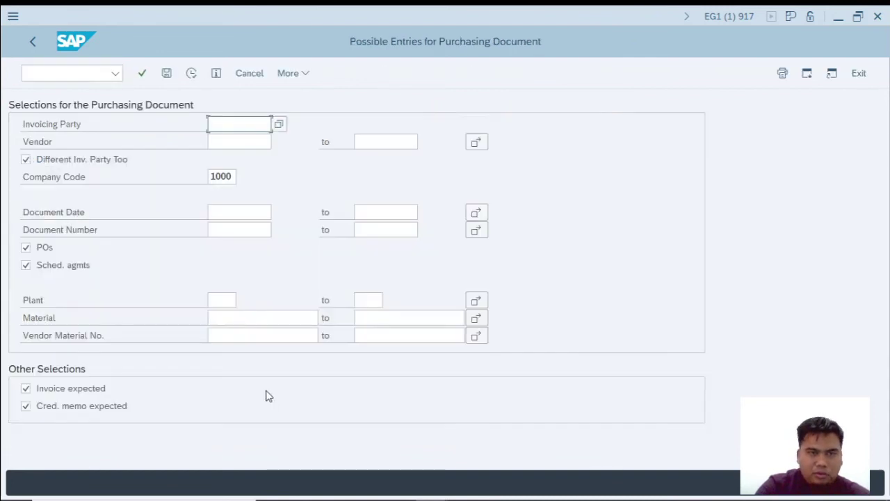
click(229, 142)
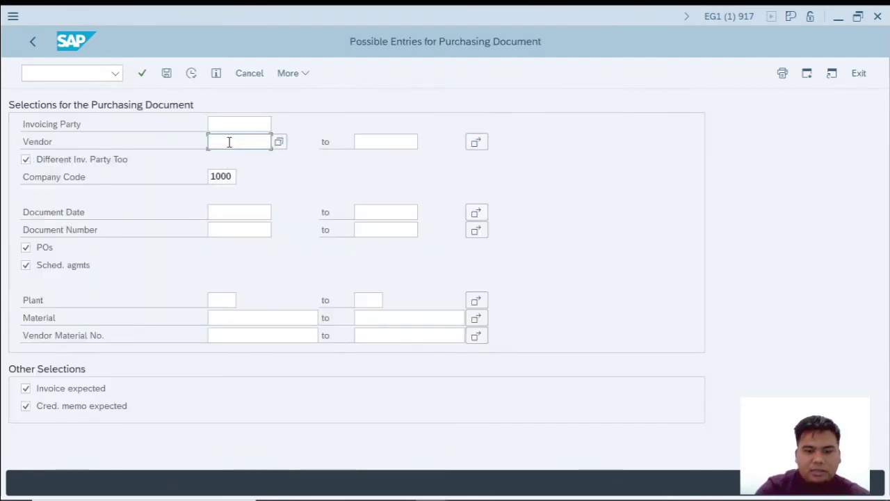
text(T-K500)
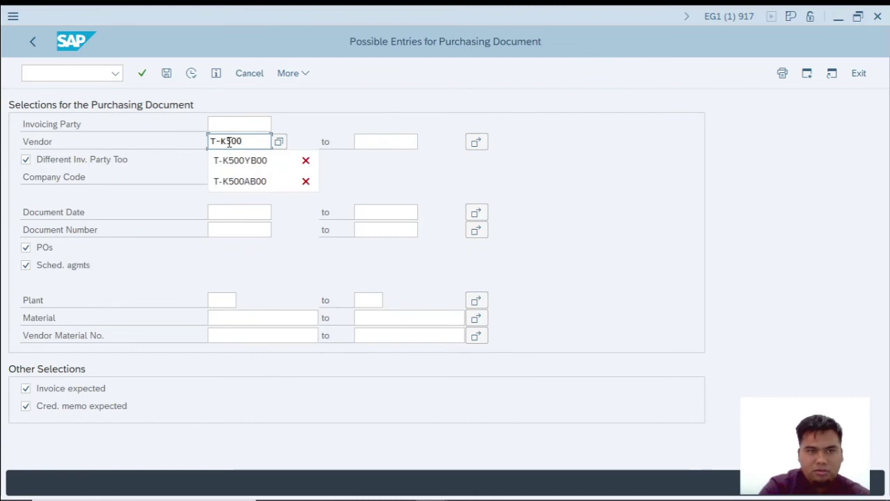
text(BB00)
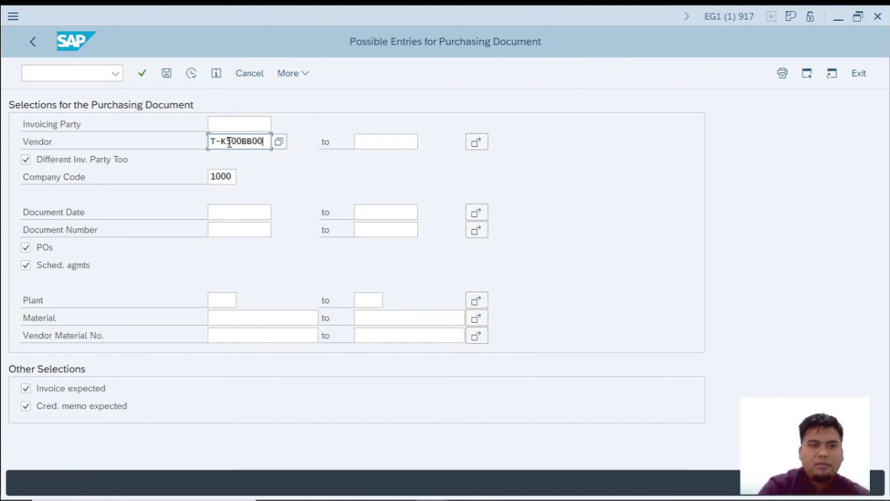
click(191, 73)
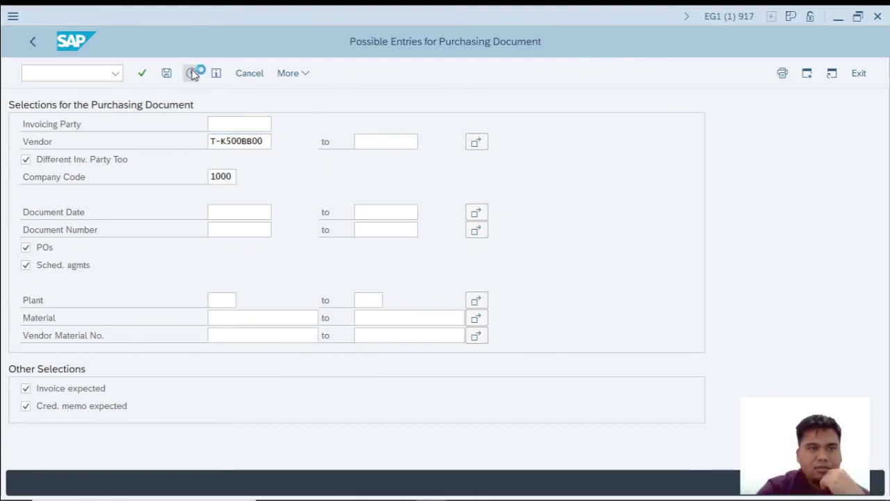
Select the standard purchase order dated 27.10.2020 from the results and adopt it as the invoice's reference document
click(43, 146)
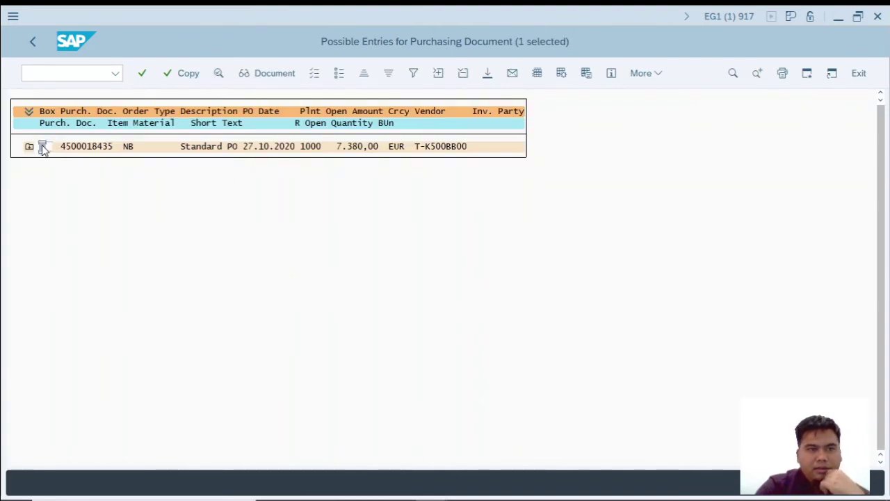
click(45, 146)
click(175, 73)
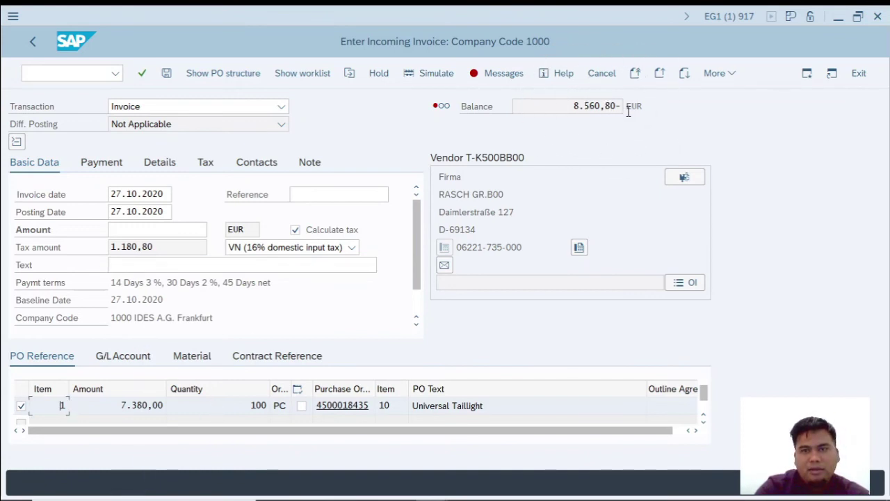
Set the invoice amount to 8560,80 EUR and post the incoming invoice
click(135, 229)
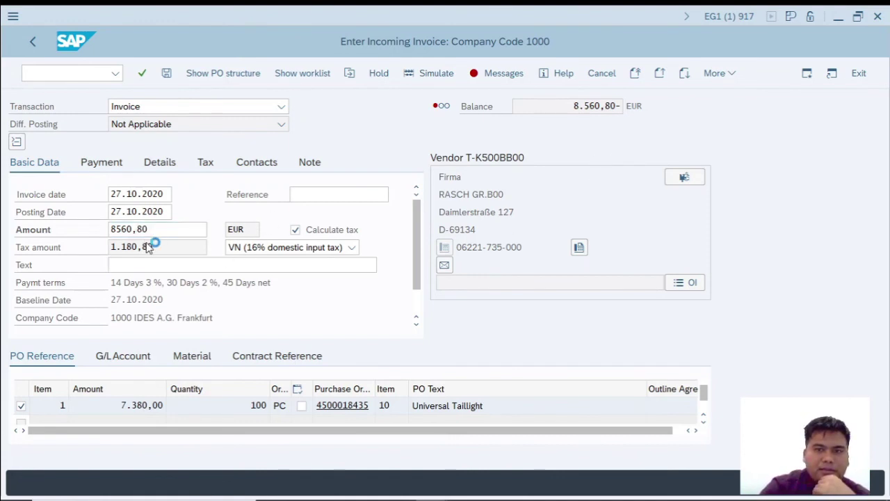
key(Return)
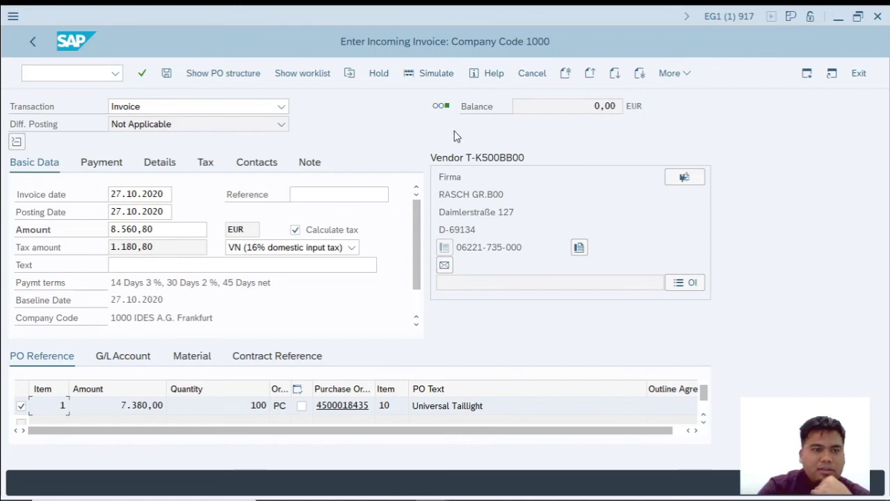
click(167, 74)
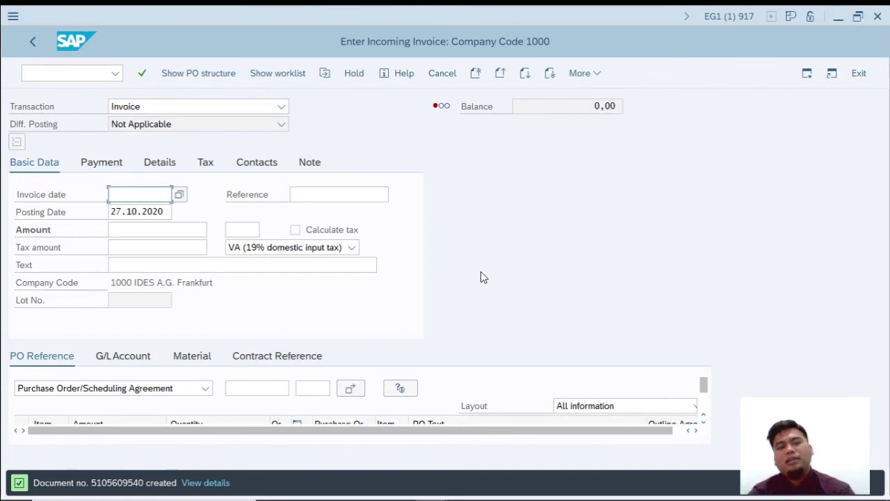
Switch to the SCM500_EN_Col62_FV_Part_A4 handbook in Nitro Pro and look through its page thumbnails for the unit and exercise pages
key(alt+Tab)
key(alt+Tab)
scroll(111, 306, up, 15)
scroll(118, 254, up, 10)
scroll(119, 254, up, 2)
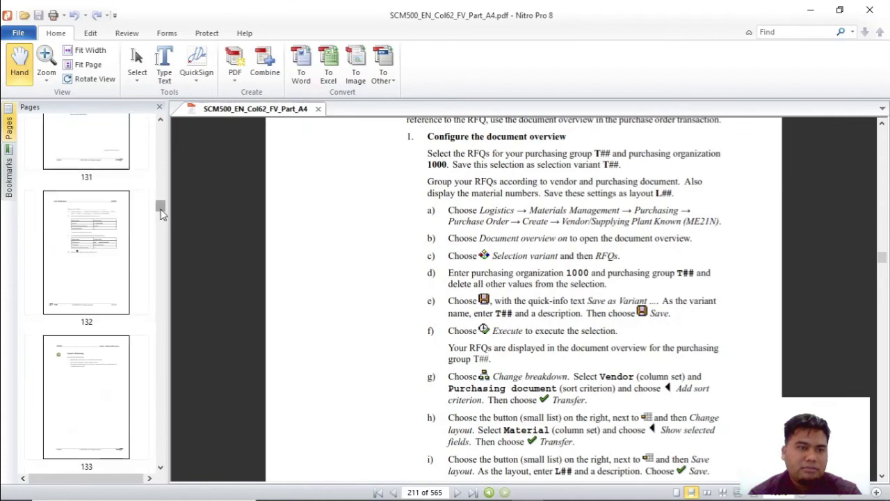
scroll(130, 234, up, 20)
scroll(106, 291, up, 9)
scroll(107, 291, up, 8)
scroll(107, 291, up, 5)
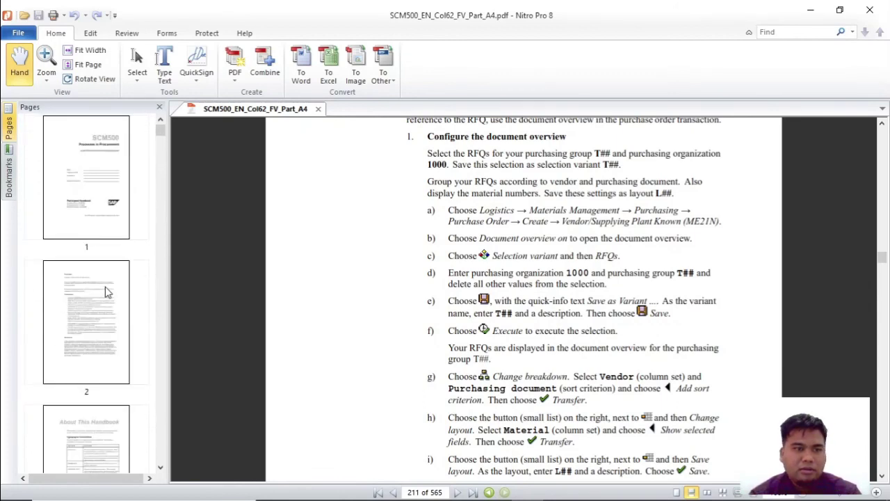
scroll(107, 306, down, 20)
scroll(106, 324, down, 6)
scroll(103, 329, down, 4)
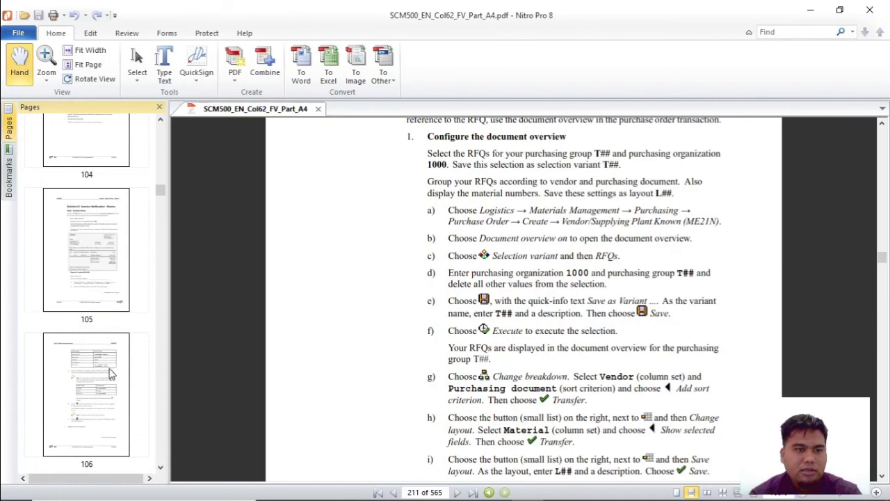
scroll(110, 376, down, 2)
scroll(104, 445, down, 3)
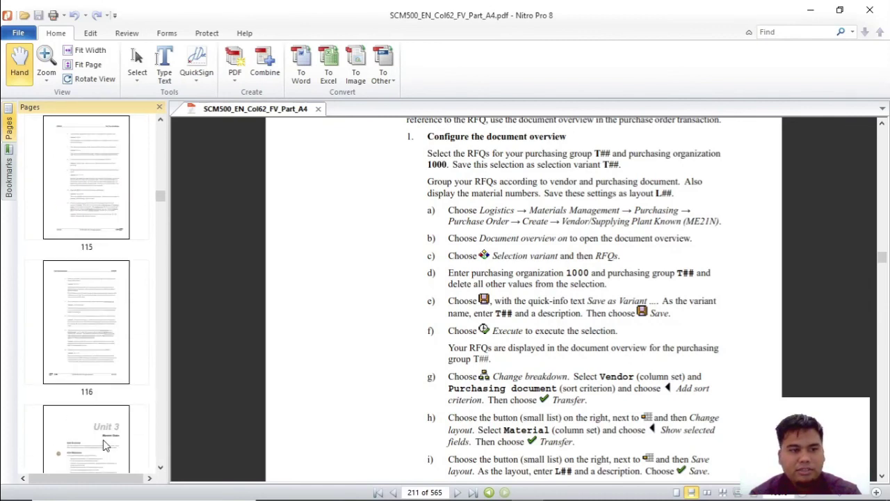
scroll(96, 350, up, 1)
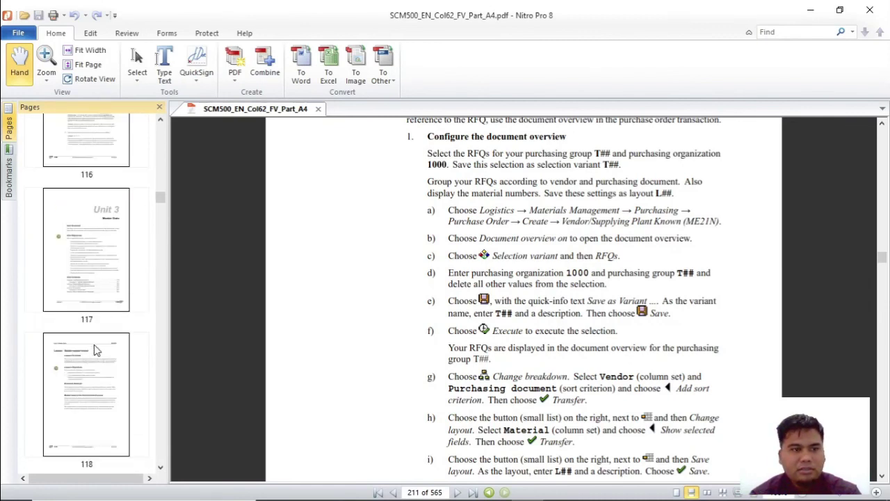
scroll(96, 334, up, 2)
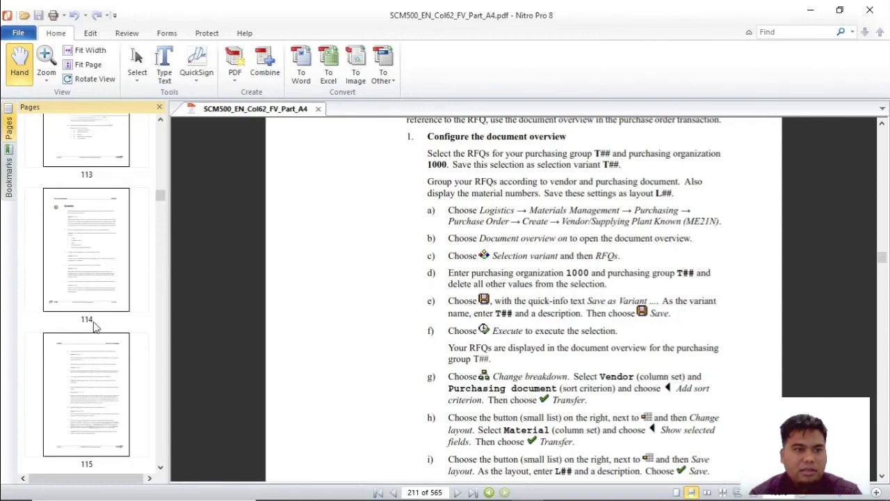
scroll(95, 327, down, 3)
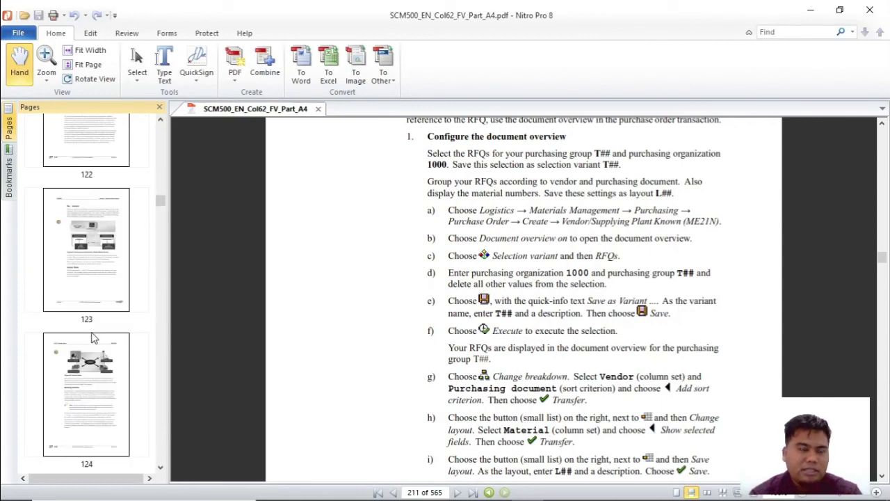
scroll(94, 339, down, 5)
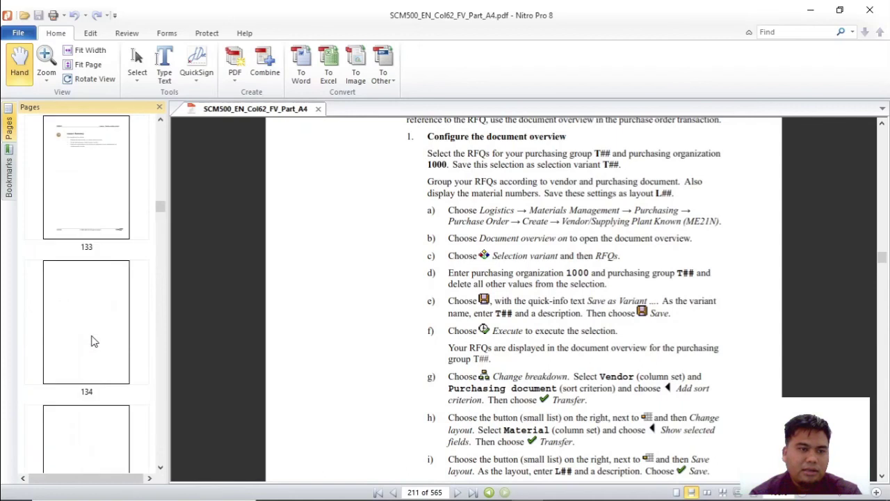
scroll(94, 341, down, 1)
scroll(94, 341, down, 1)
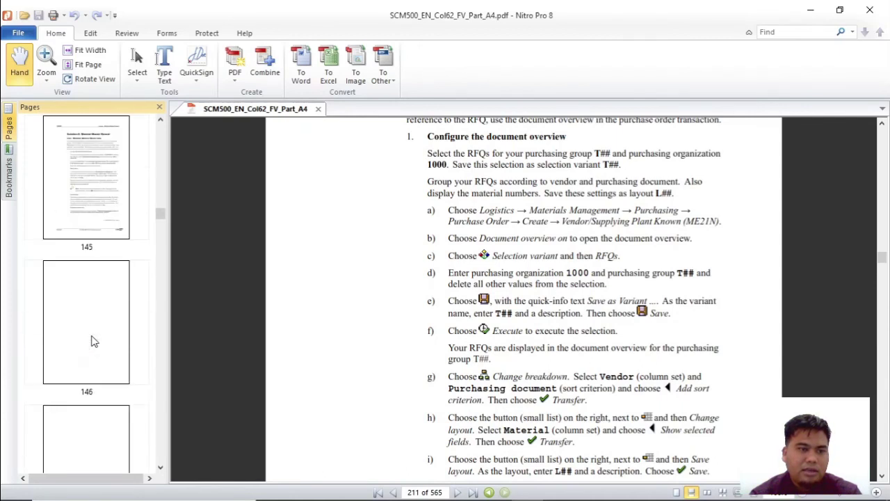
scroll(94, 342, up, 12)
scroll(94, 343, up, 13)
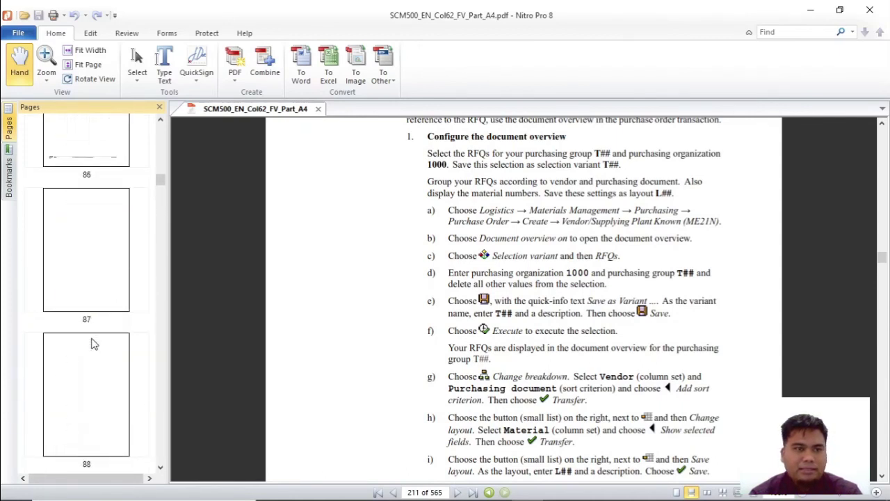
scroll(94, 342, up, 6)
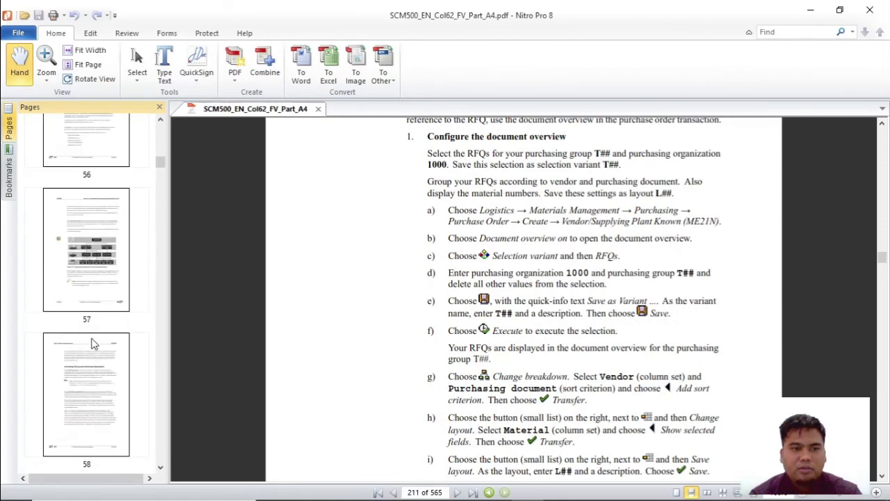
scroll(94, 342, up, 7)
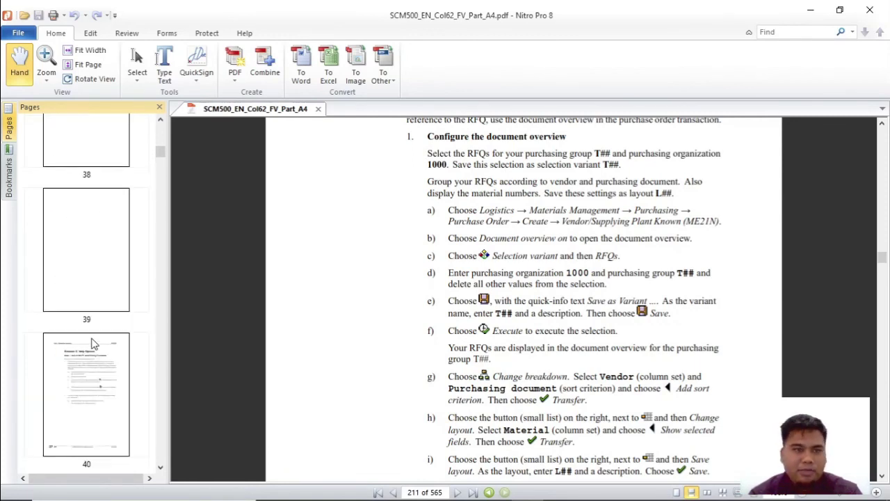
scroll(94, 342, up, 5)
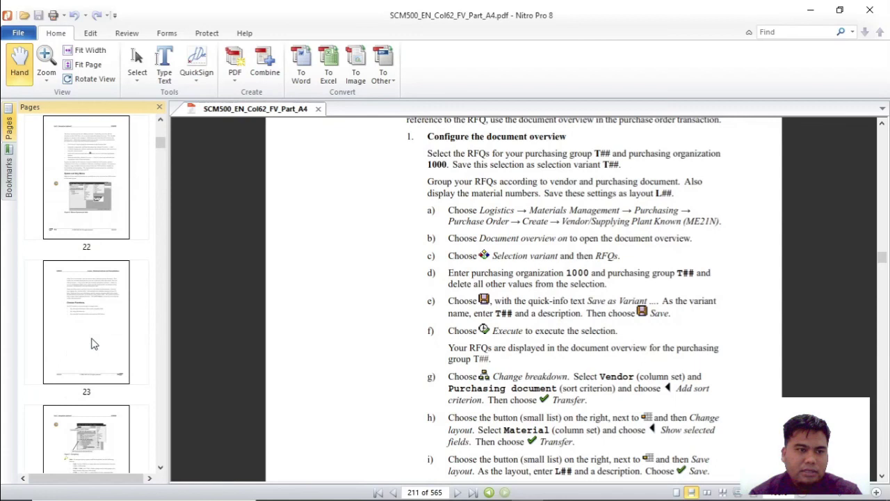
scroll(94, 342, up, 4)
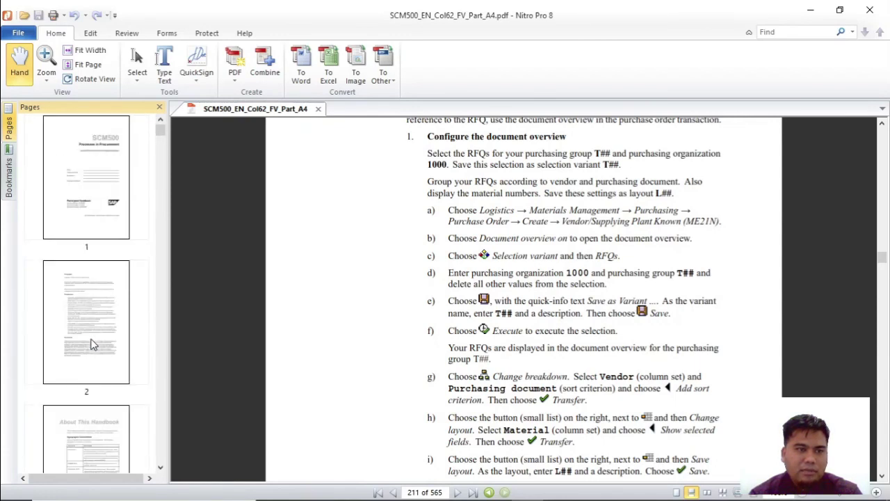
View handbook page 2 and the Solution 2 page on selecting functions, and look through the following page thumbnails
click(96, 335)
scroll(96, 338, down, 6)
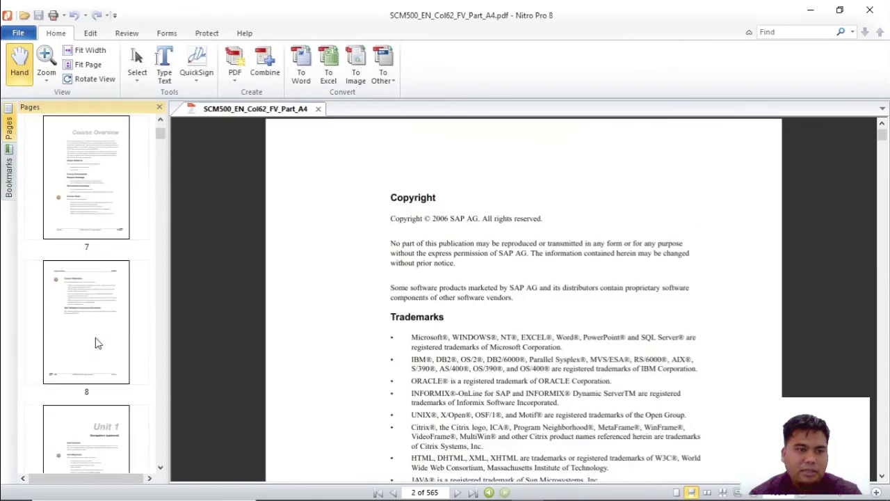
scroll(97, 343, down, 5)
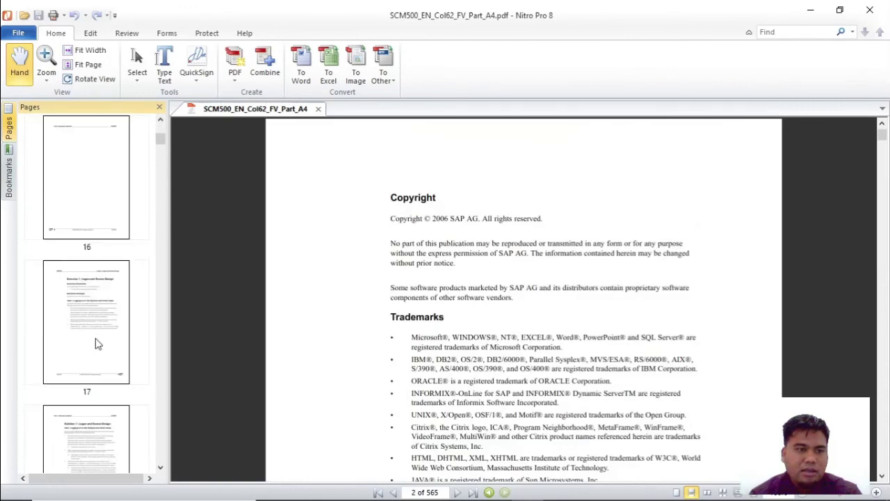
scroll(98, 343, down, 4)
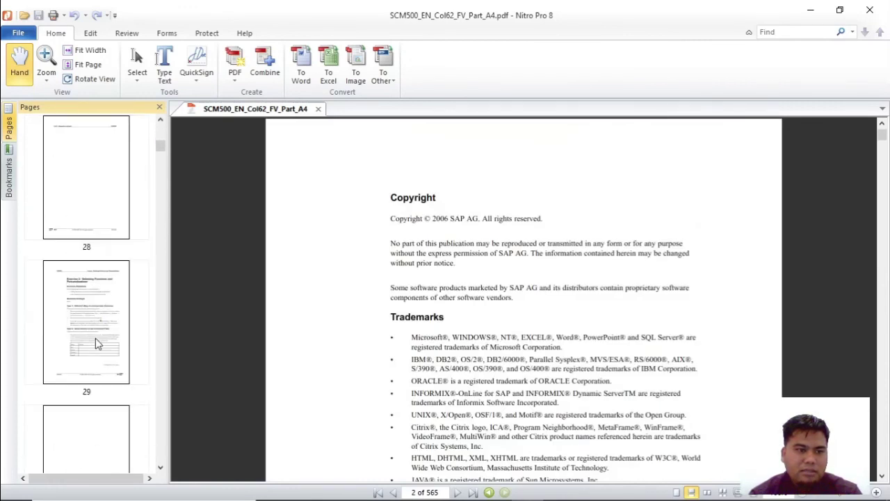
click(95, 377)
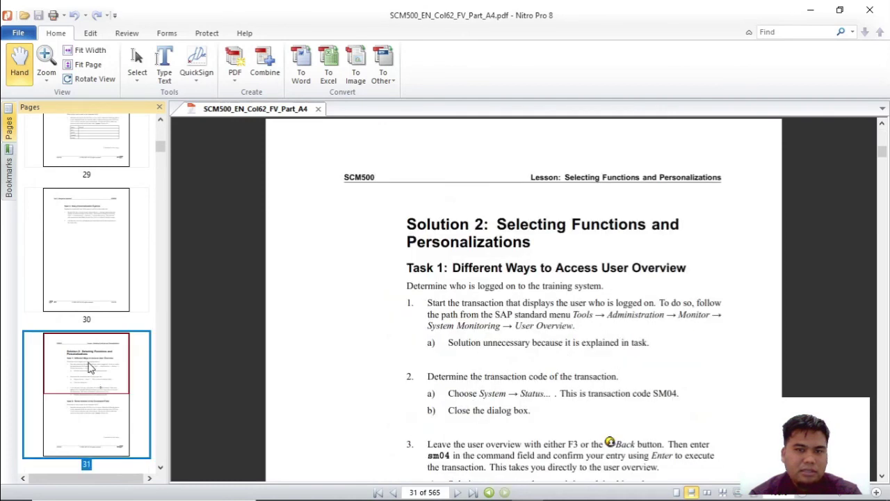
scroll(89, 346, down, 3)
scroll(89, 346, down, 6)
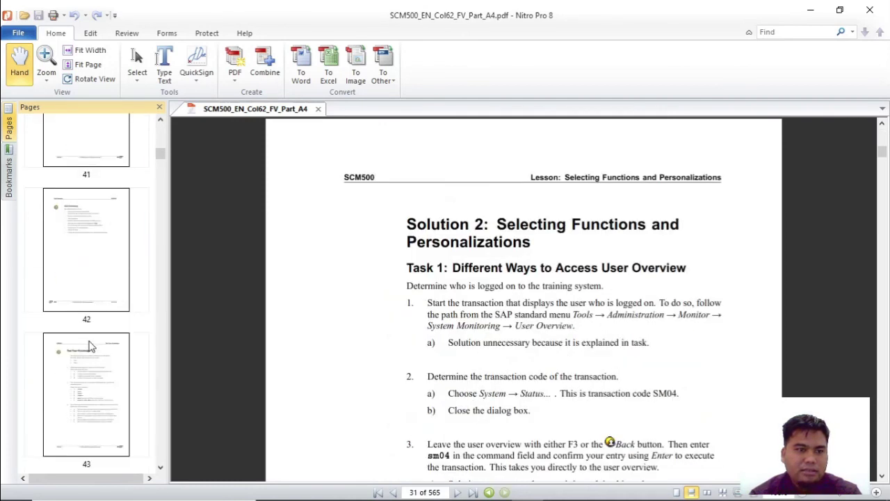
scroll(89, 346, down, 5)
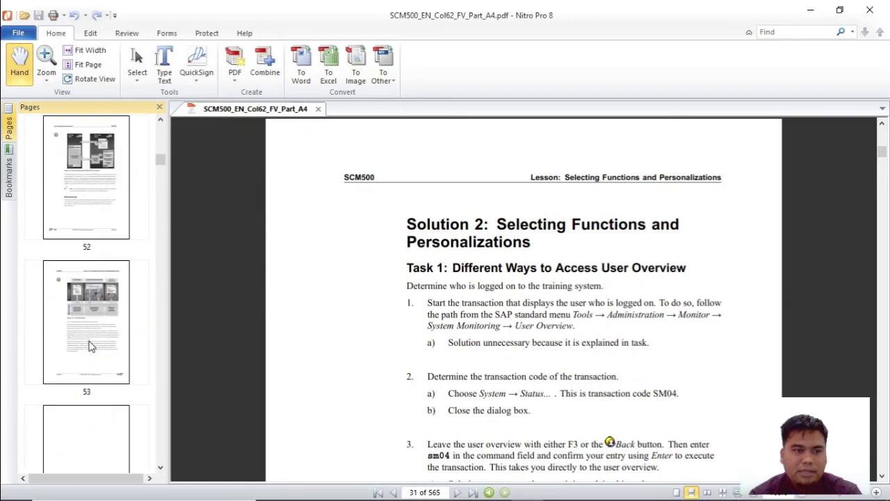